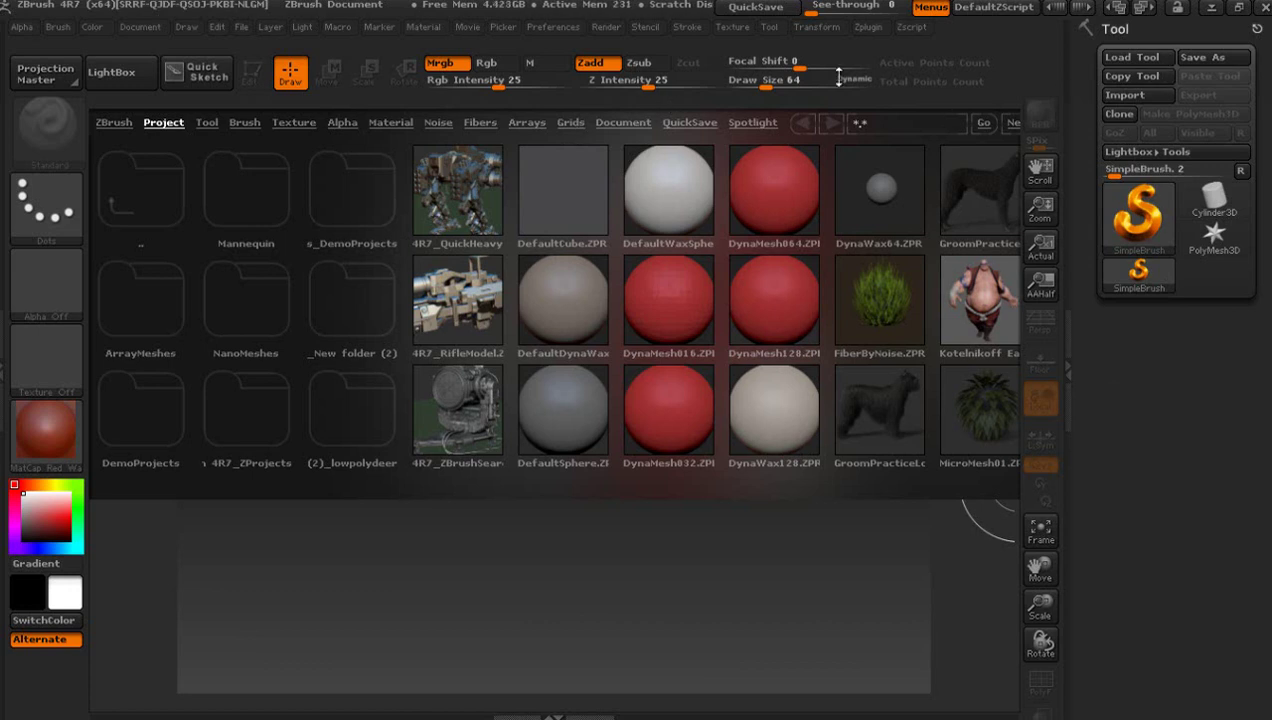
Step: Import EAGLE_2.OBJ from Desktop > New folder (2) > eagle 2 > eagle 2 as the current tool
{"action": "left_click", "coordinate": [1125, 97]}
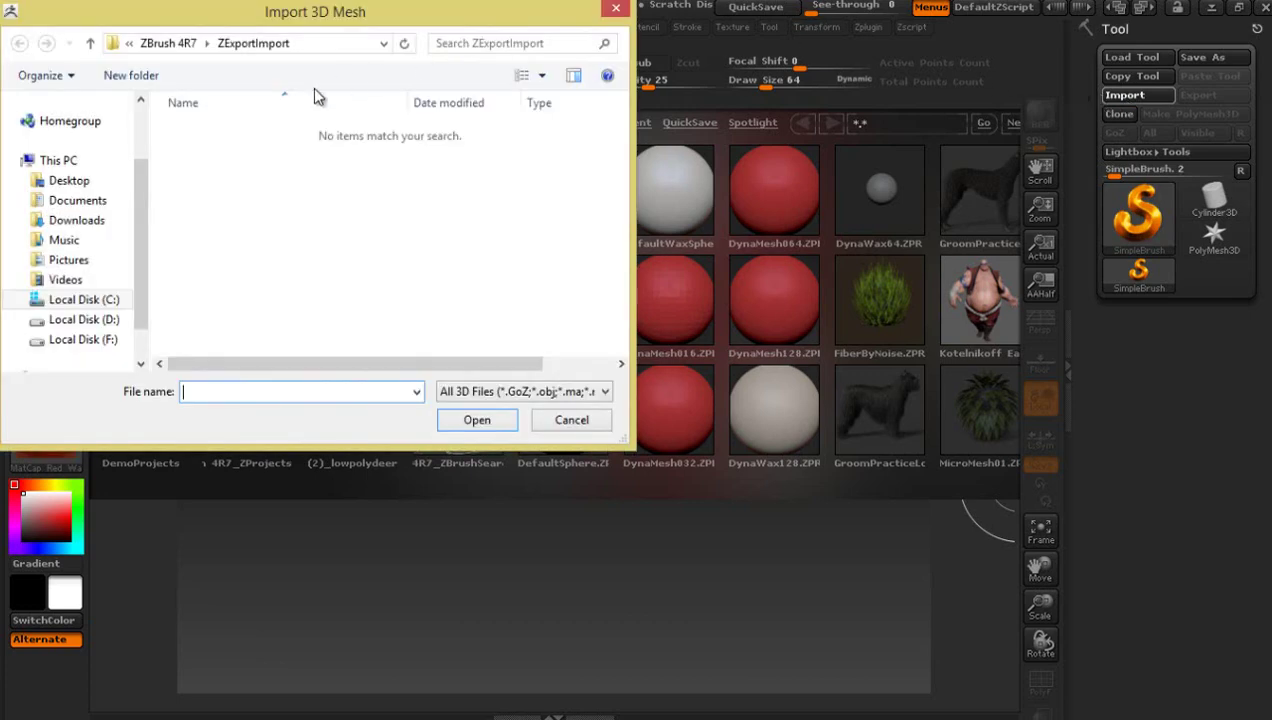
{"action": "left_click", "coordinate": [90, 201]}
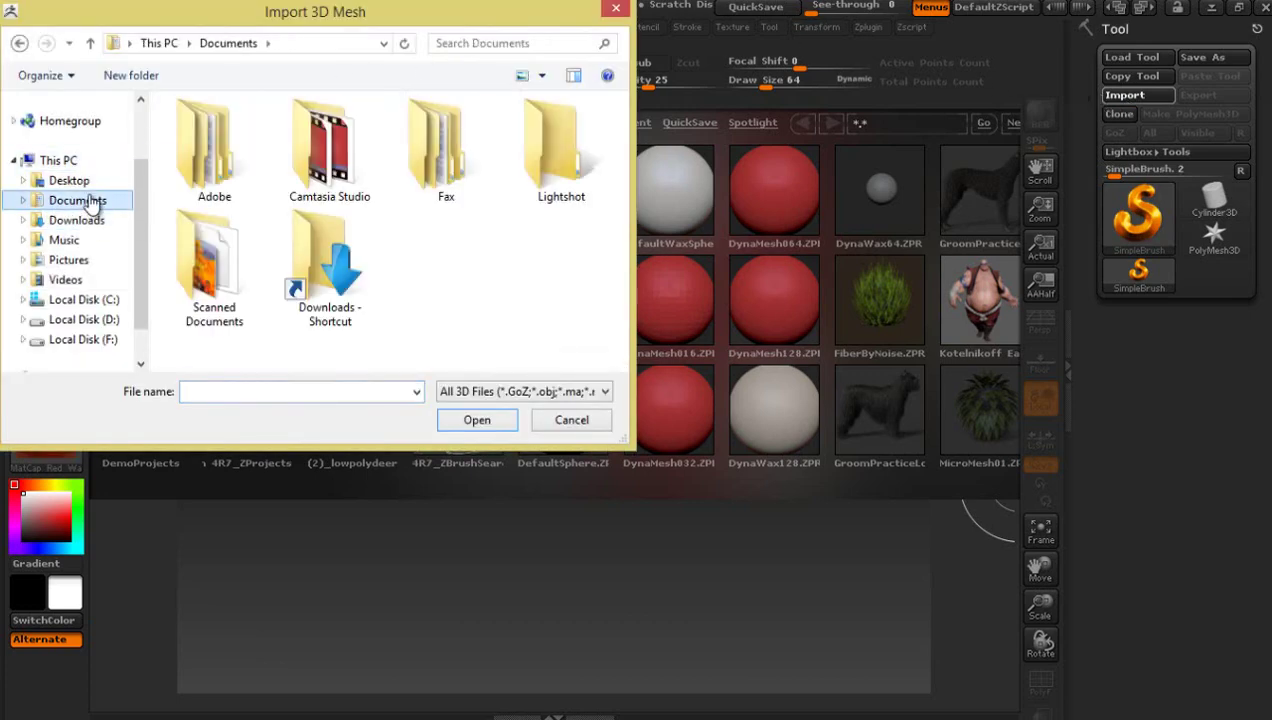
{"action": "left_click", "coordinate": [80, 180]}
{"action": "double_click", "coordinate": [218, 155]}
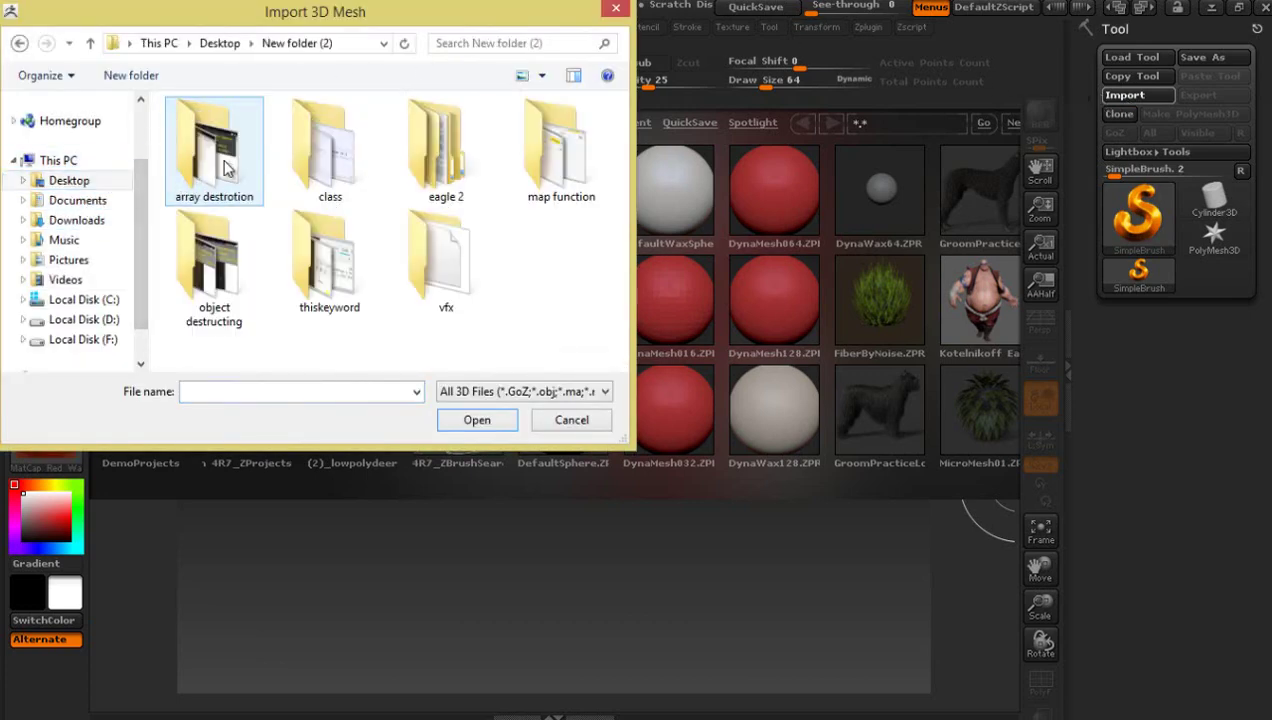
{"action": "double_click", "coordinate": [420, 180]}
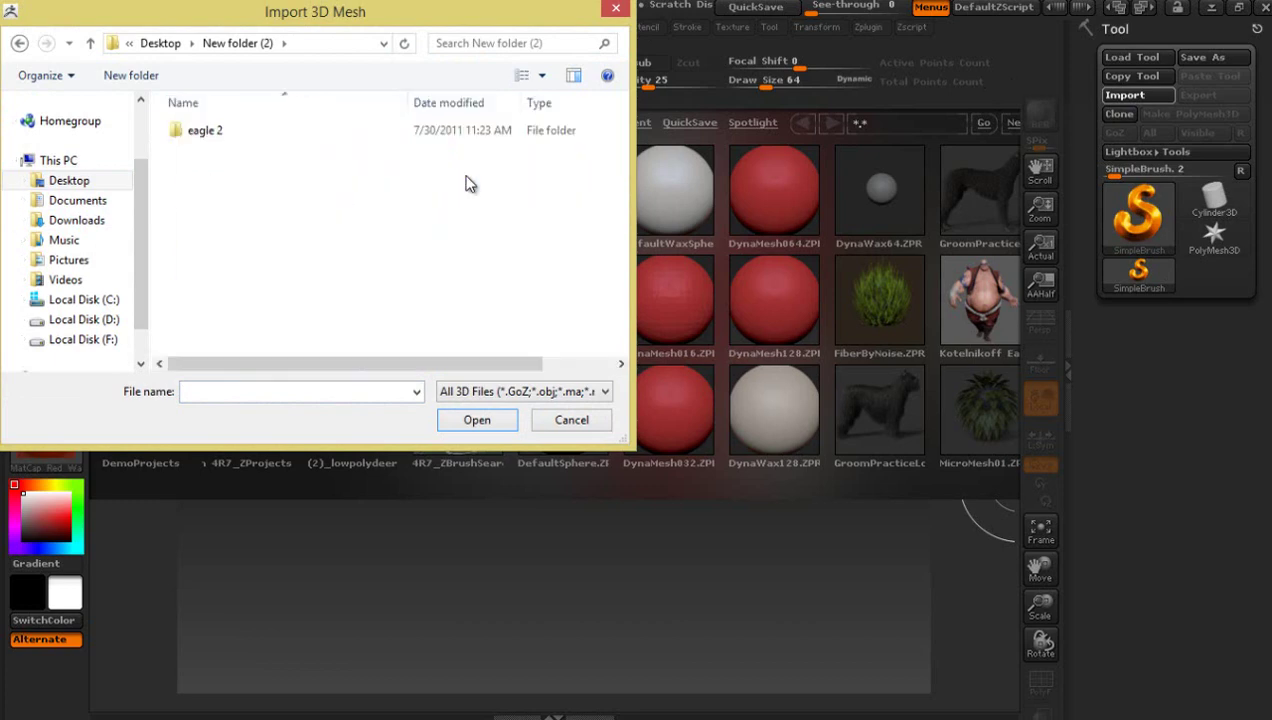
{"action": "double_click", "coordinate": [236, 135]}
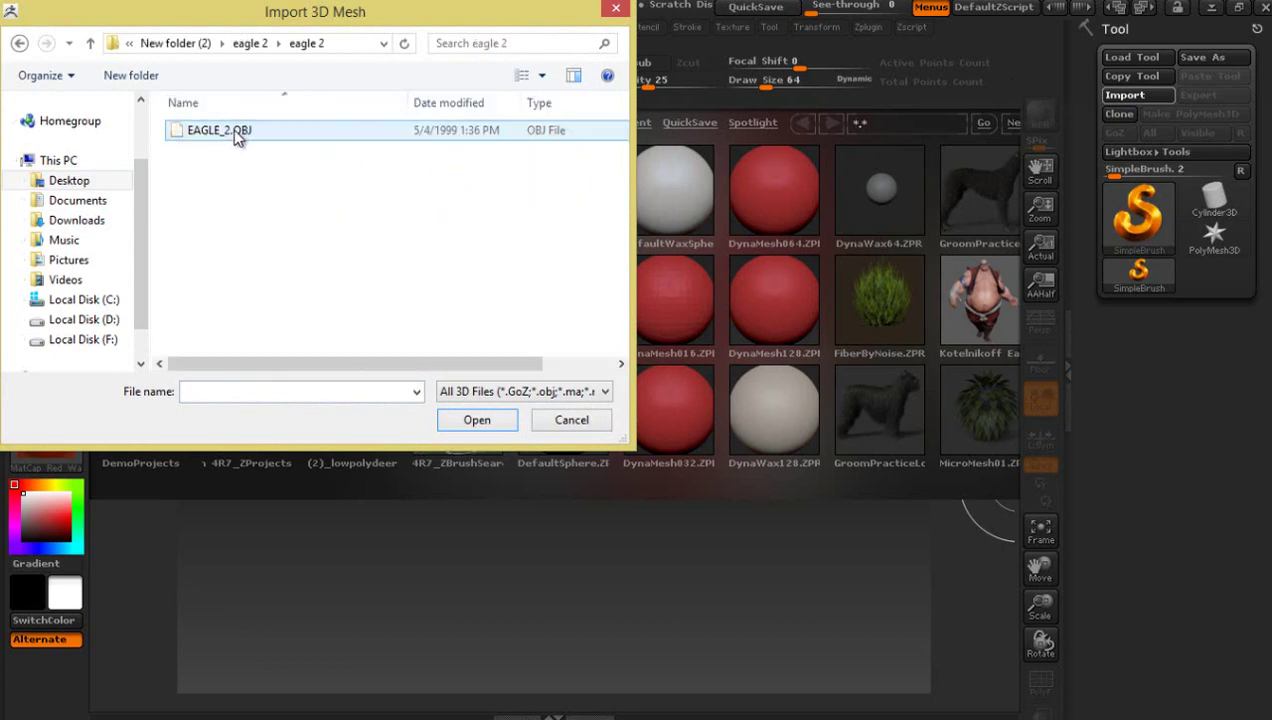
{"action": "double_click", "coordinate": [236, 135]}
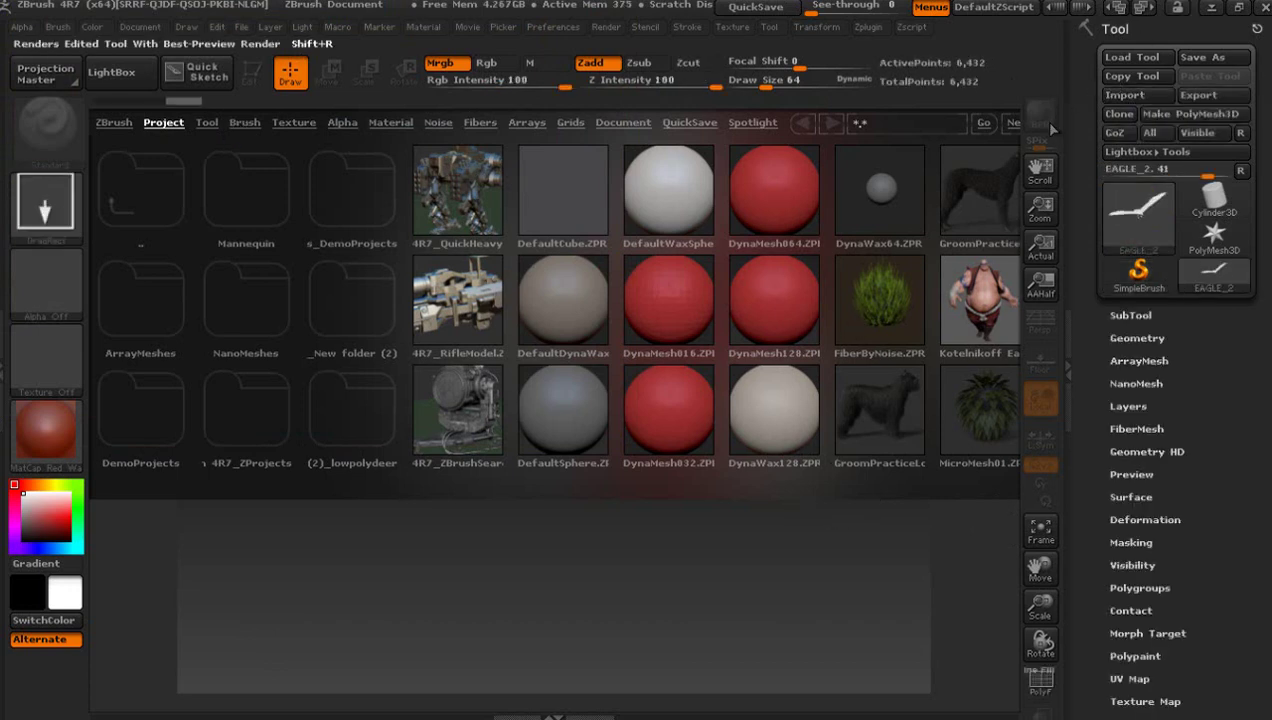
Step: Collapse the right tray, hide LightBox, draw the eagle large on the canvas and enter Edit mode
{"action": "left_click", "coordinate": [1066, 251]}
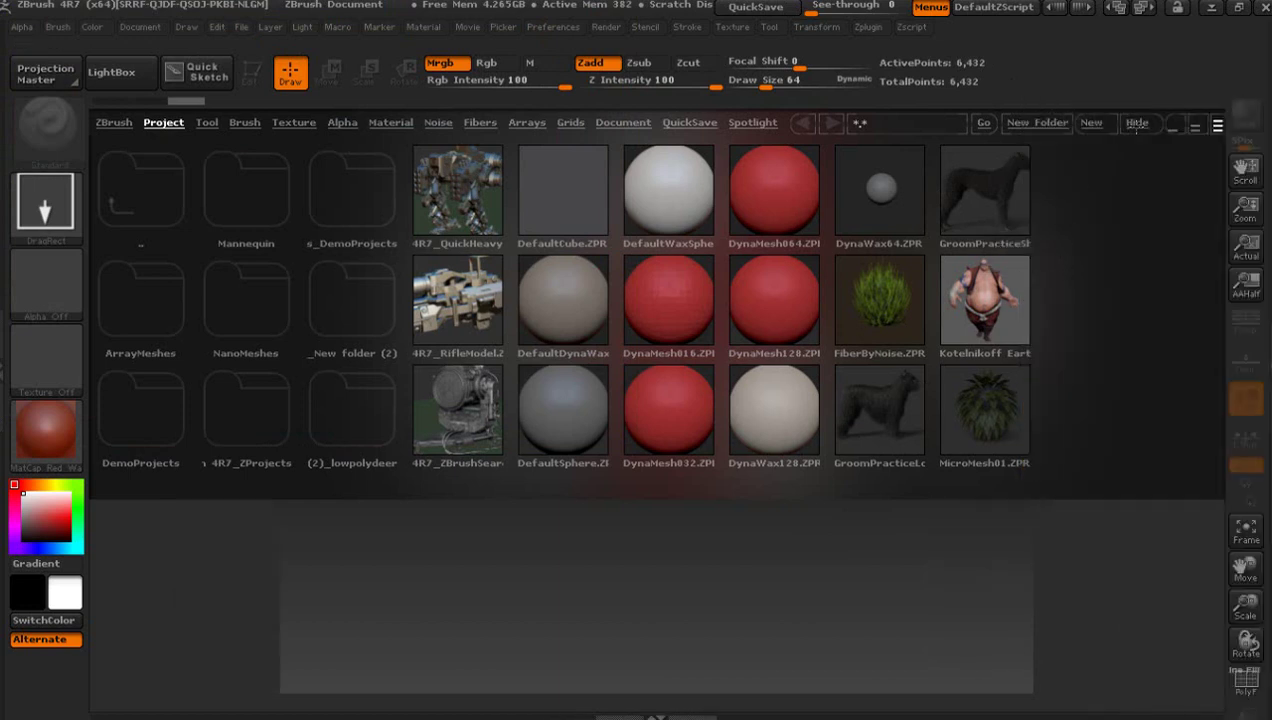
{"action": "left_click", "coordinate": [1137, 123]}
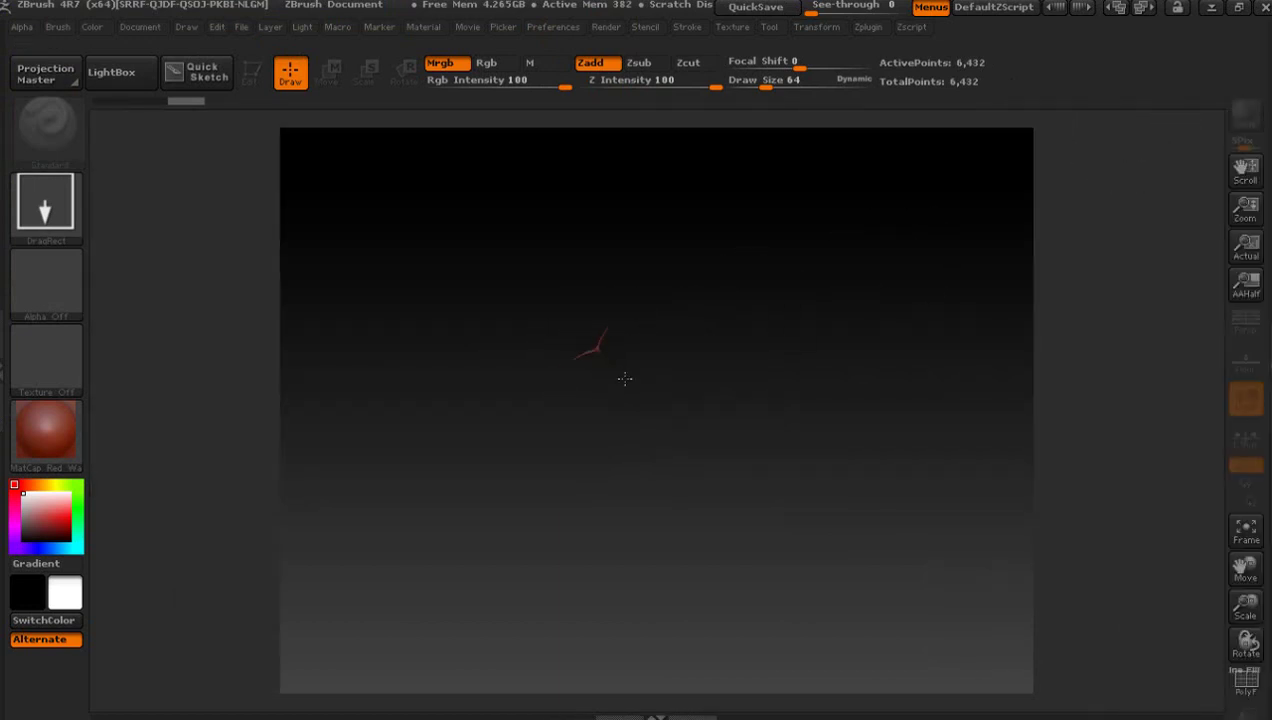
{"action": "mouse_move", "coordinate": [663, 440]}
{"action": "left_mouse_down"}
{"action": "mouse_move", "coordinate": [596, 637]}
{"action": "mouse_move", "coordinate": [554, 678]}
{"action": "mouse_move", "coordinate": [582, 680]}
{"action": "left_mouse_up"}
{"action": "key", "text": "t"}
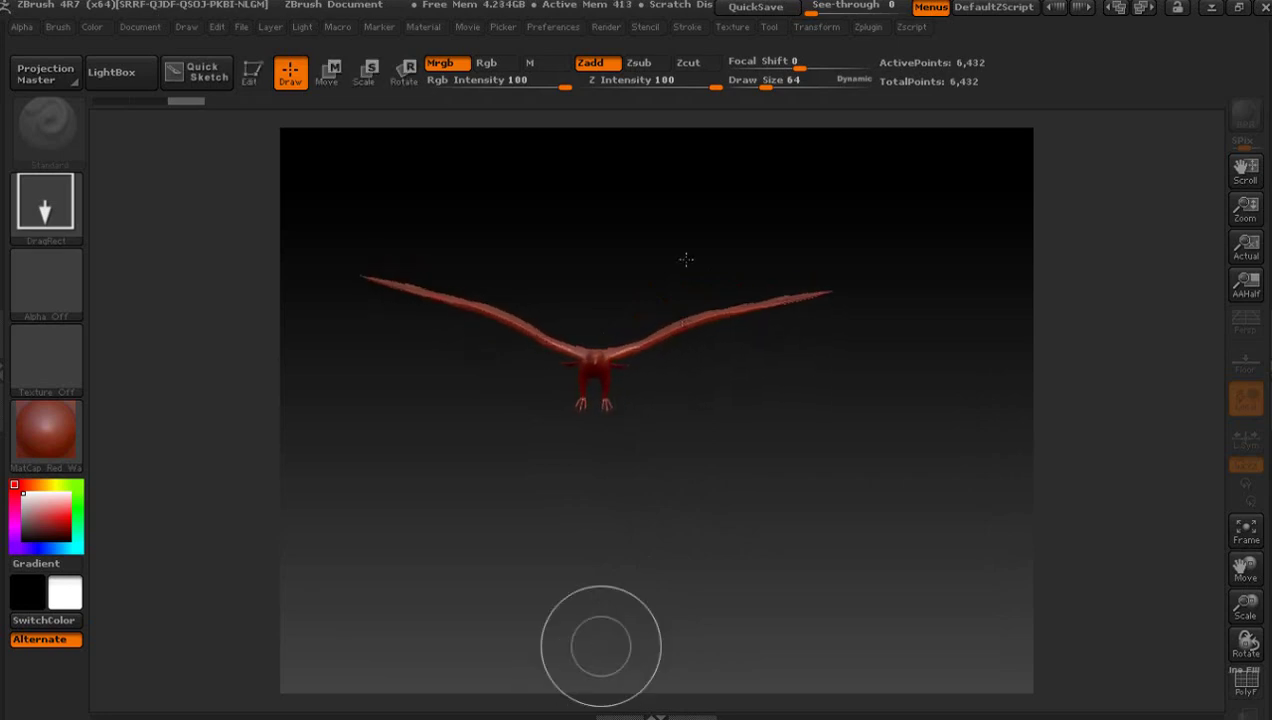
Step: Orbit the editable eagle to side and front views, ending with the Transform palette open
{"action": "left_click", "coordinate": [254, 70]}
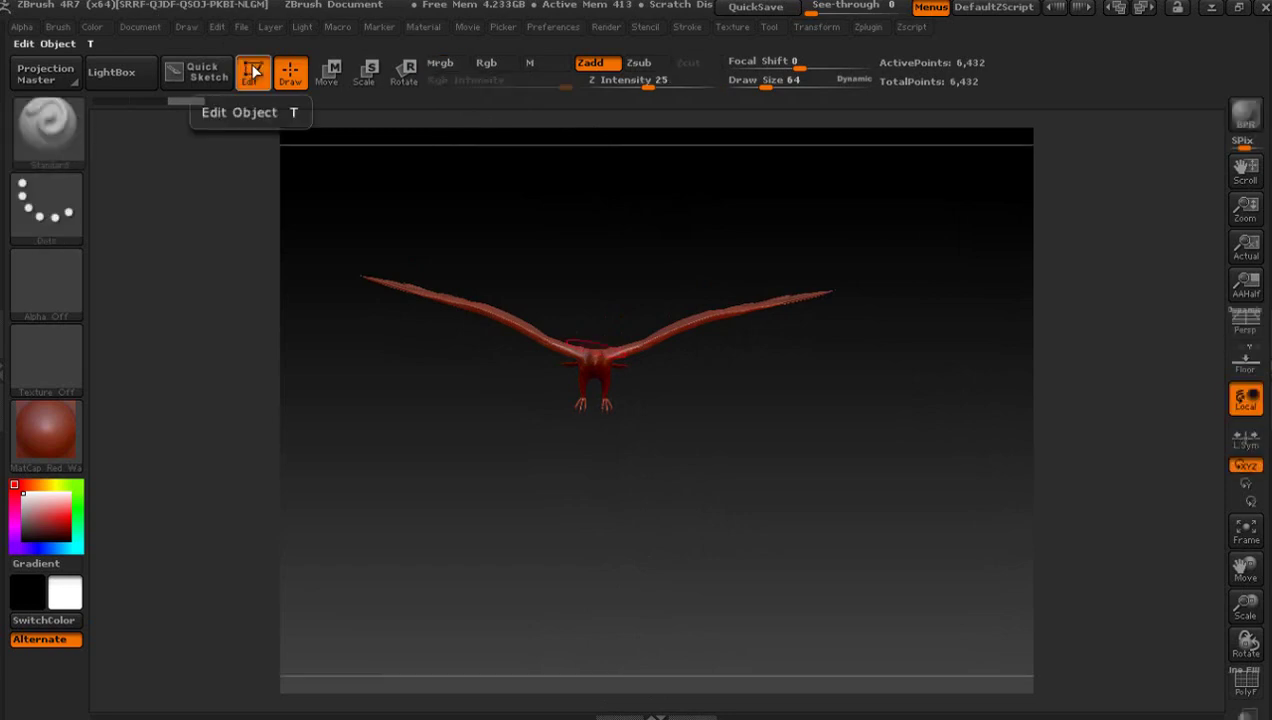
{"action": "mouse_move", "coordinate": [820, 431]}
{"action": "left_mouse_down"}
{"action": "mouse_move", "coordinate": [524, 429]}
{"action": "mouse_move", "coordinate": [857, 441]}
{"action": "mouse_move", "coordinate": [809, 437]}
{"action": "mouse_move", "coordinate": [823, 466]}
{"action": "mouse_move", "coordinate": [730, 327]}
{"action": "left_mouse_up"}
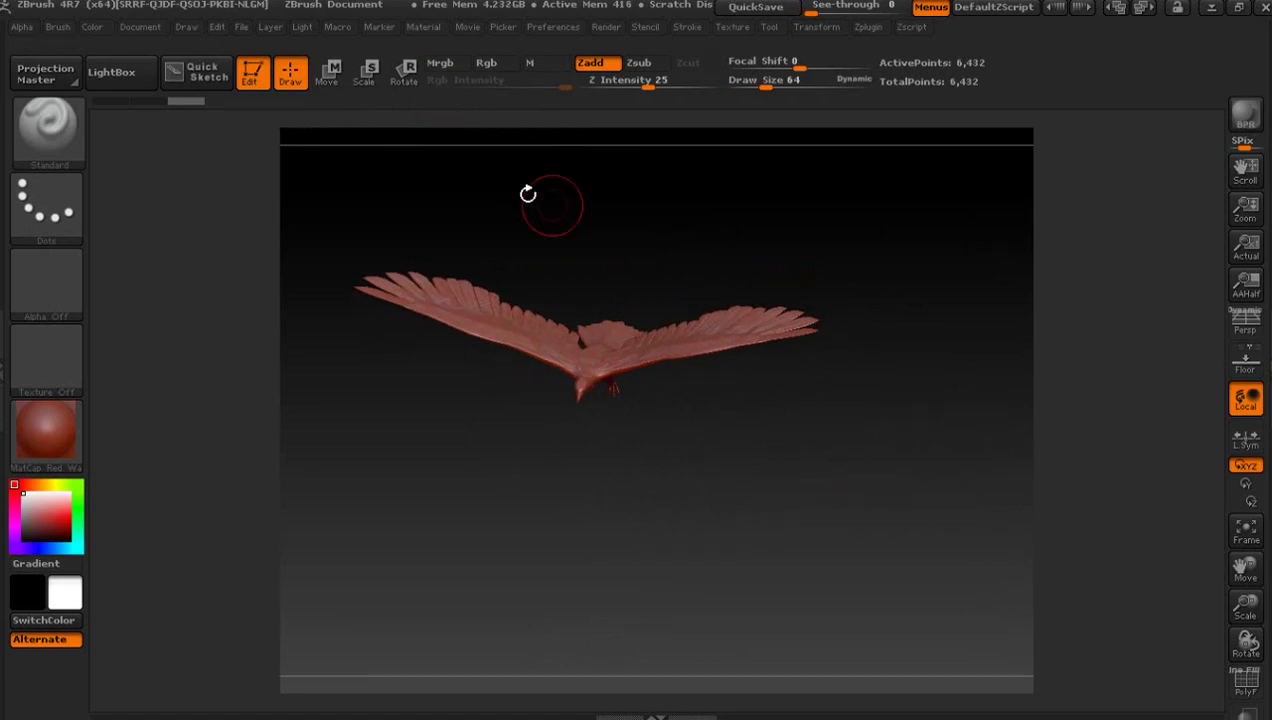
{"action": "mouse_move", "coordinate": [600, 239]}
{"action": "left_mouse_down"}
{"action": "mouse_move", "coordinate": [605, 170]}
{"action": "mouse_move", "coordinate": [623, 155]}
{"action": "left_mouse_up"}
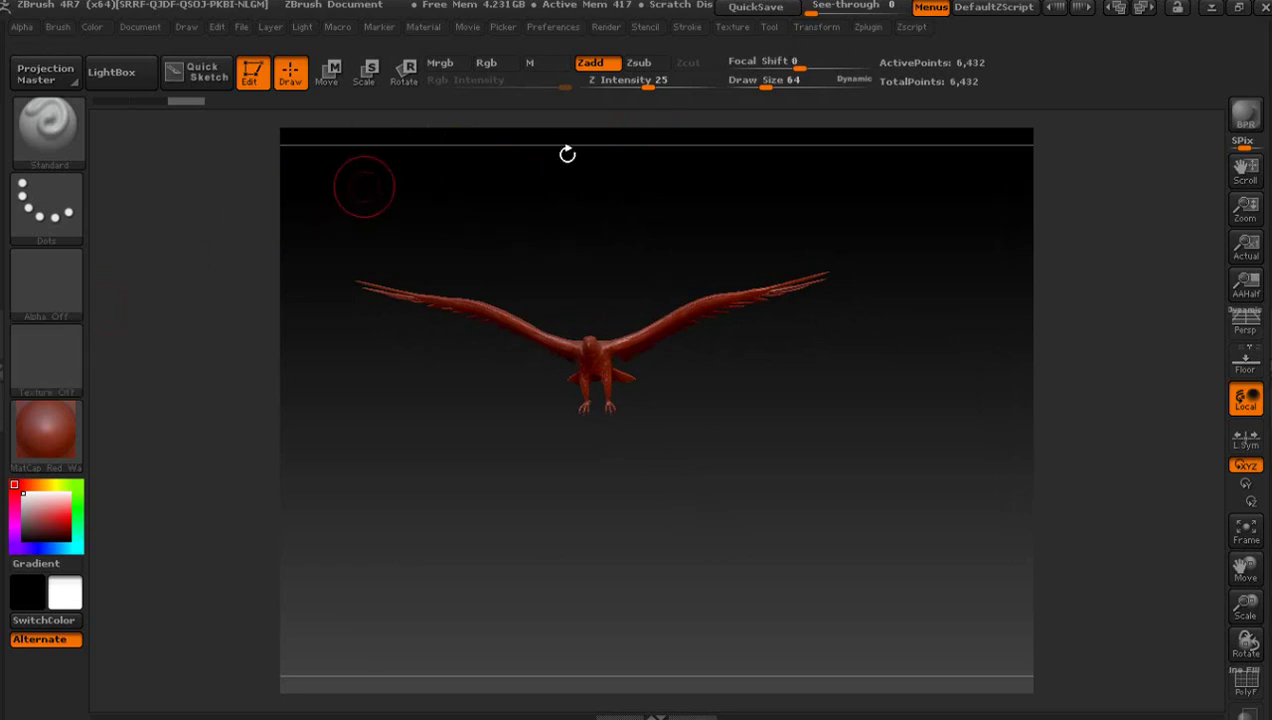
{"action": "left_click", "coordinate": [820, 29]}
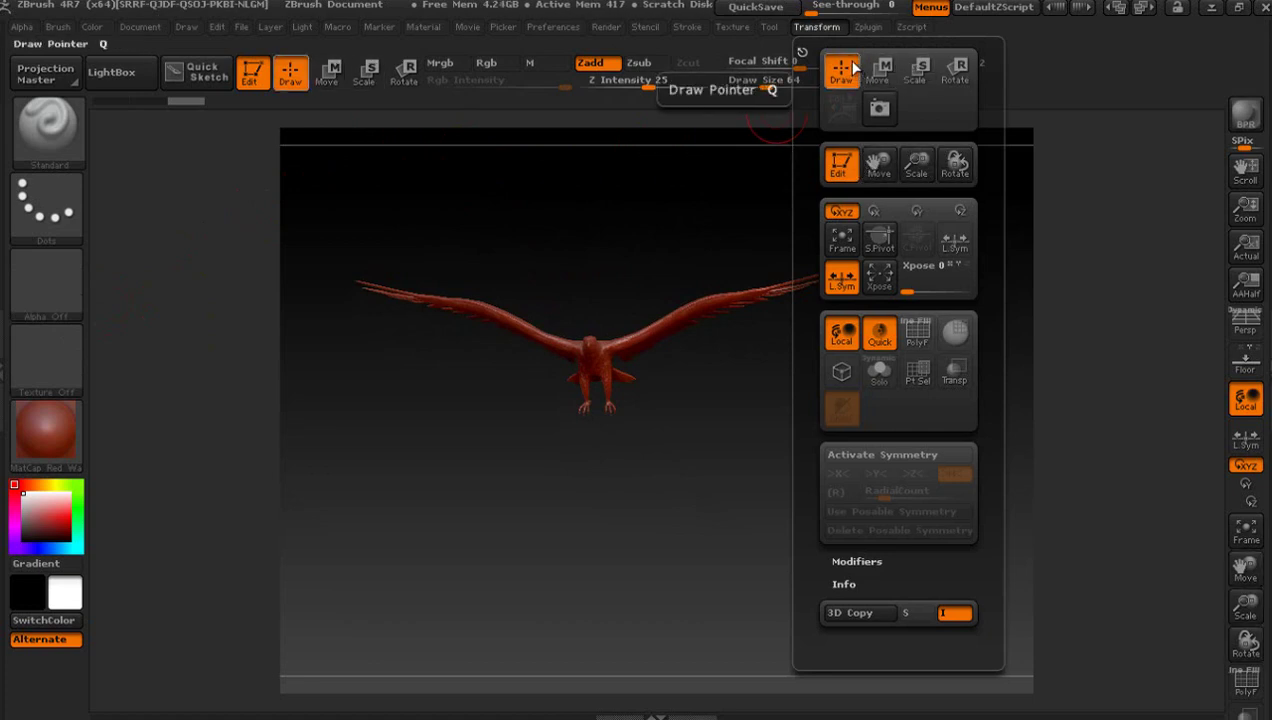
Step: Enable ZSphere Rig and Layer in Transpose Master, try TPoseMesh, and reopen the Tool palette
{"action": "left_click", "coordinate": [867, 36]}
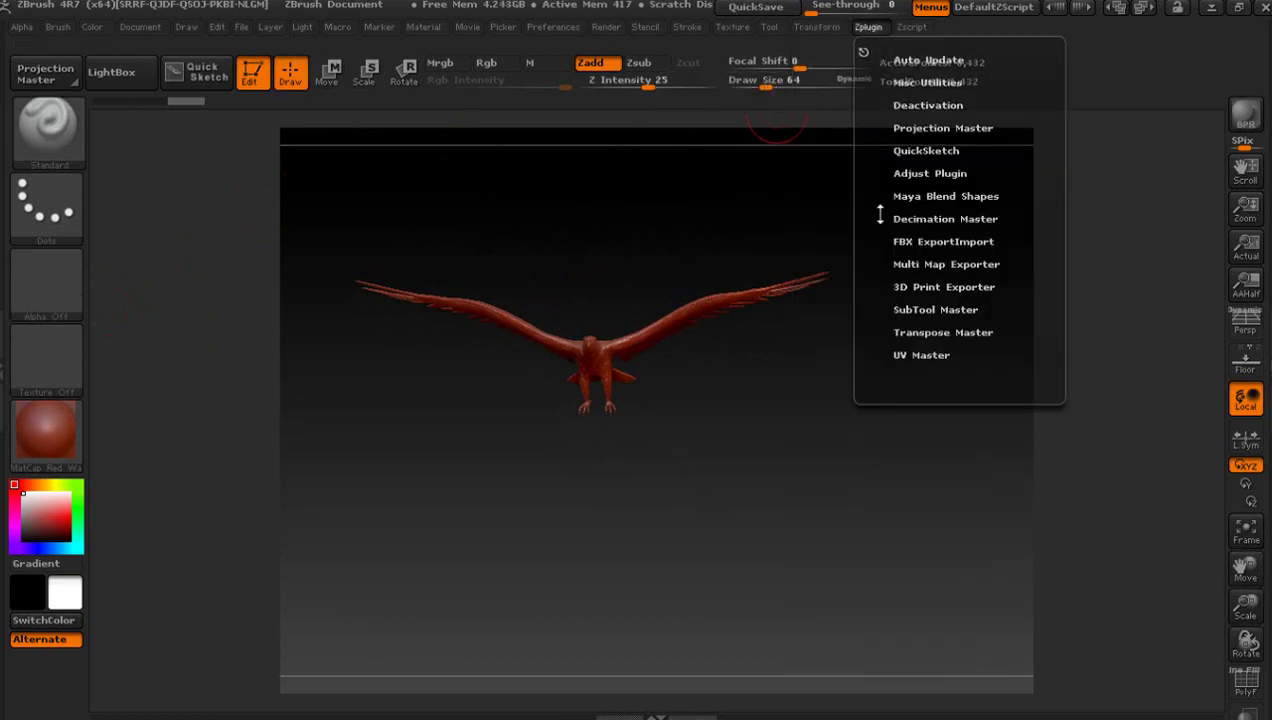
{"action": "left_click", "coordinate": [917, 333]}
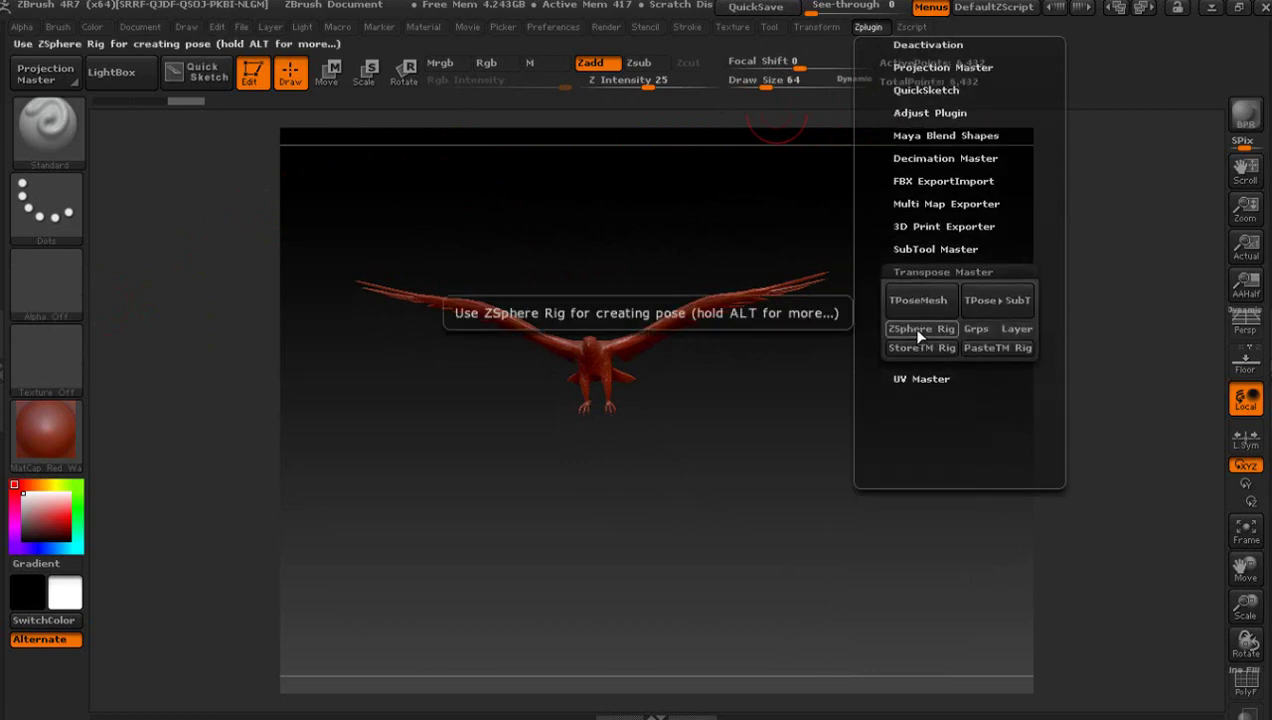
{"action": "left_click", "coordinate": [917, 328]}
{"action": "left_click", "coordinate": [1016, 329]}
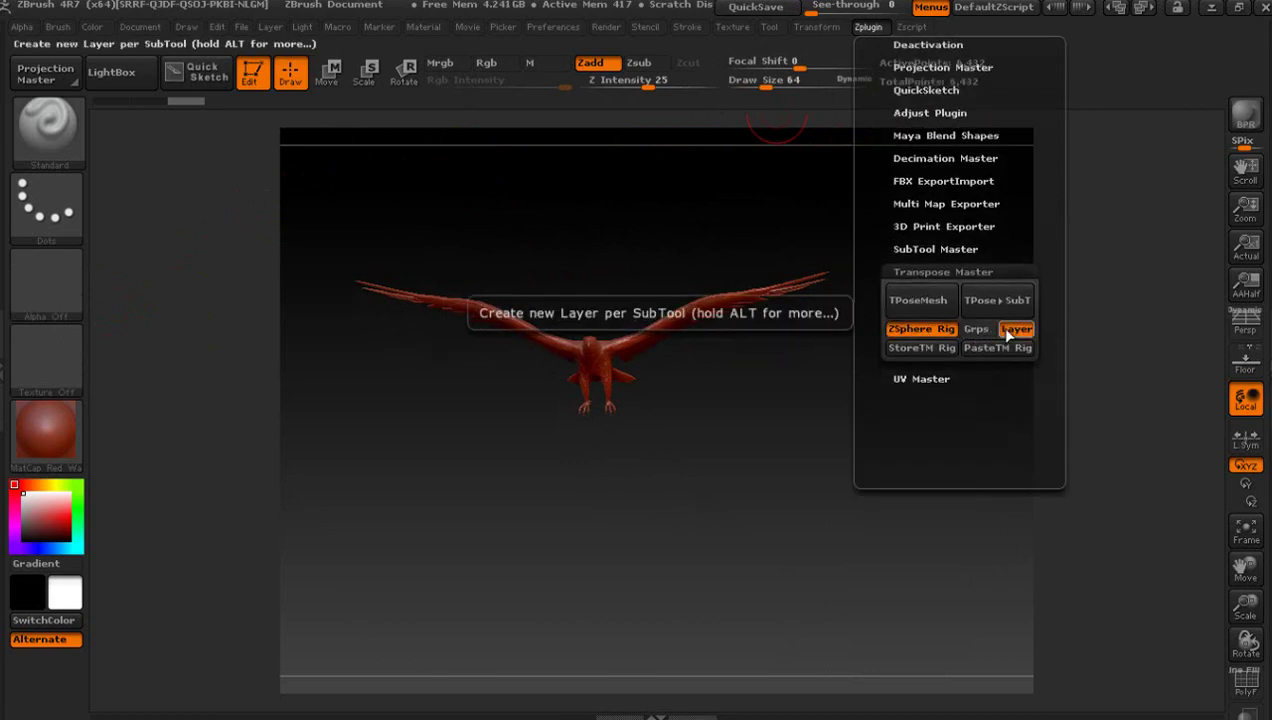
{"action": "left_click", "coordinate": [912, 299]}
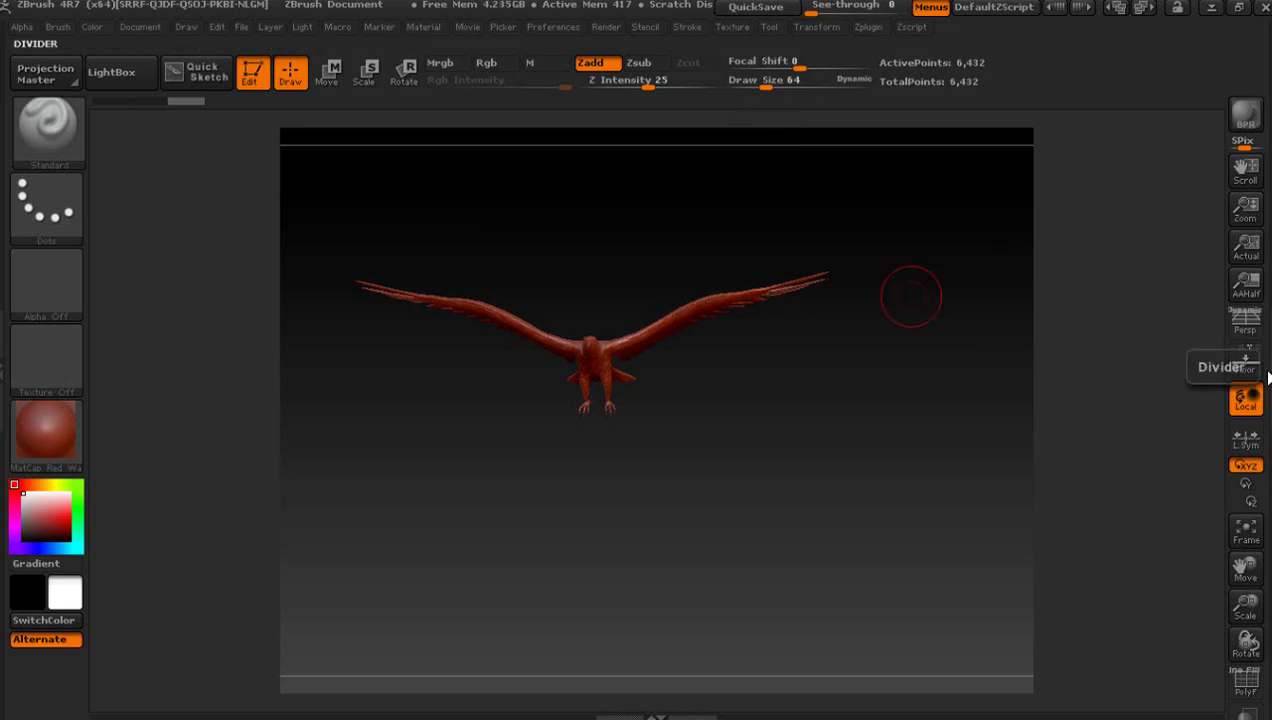
{"action": "left_click", "coordinate": [1264, 370]}
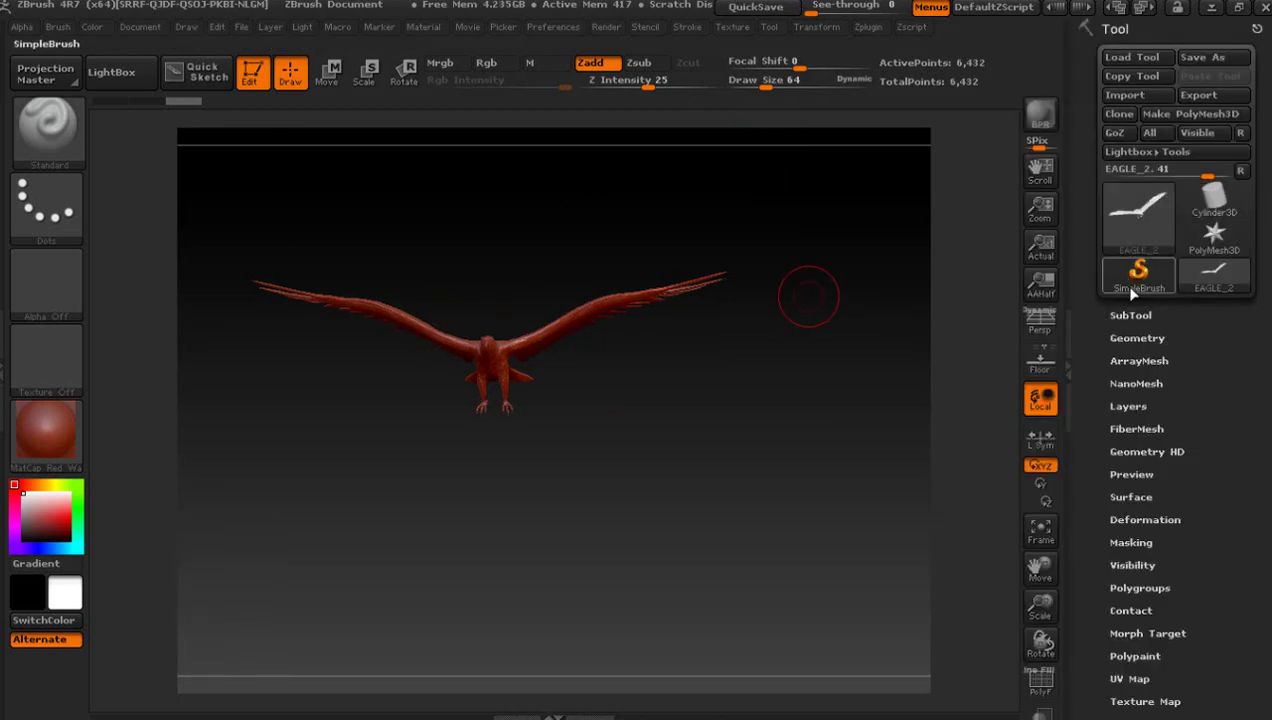
Step: Duplicate the eagle in the SubTool list as a second subtool, then reopen Zplugin
{"action": "left_click", "coordinate": [1132, 316]}
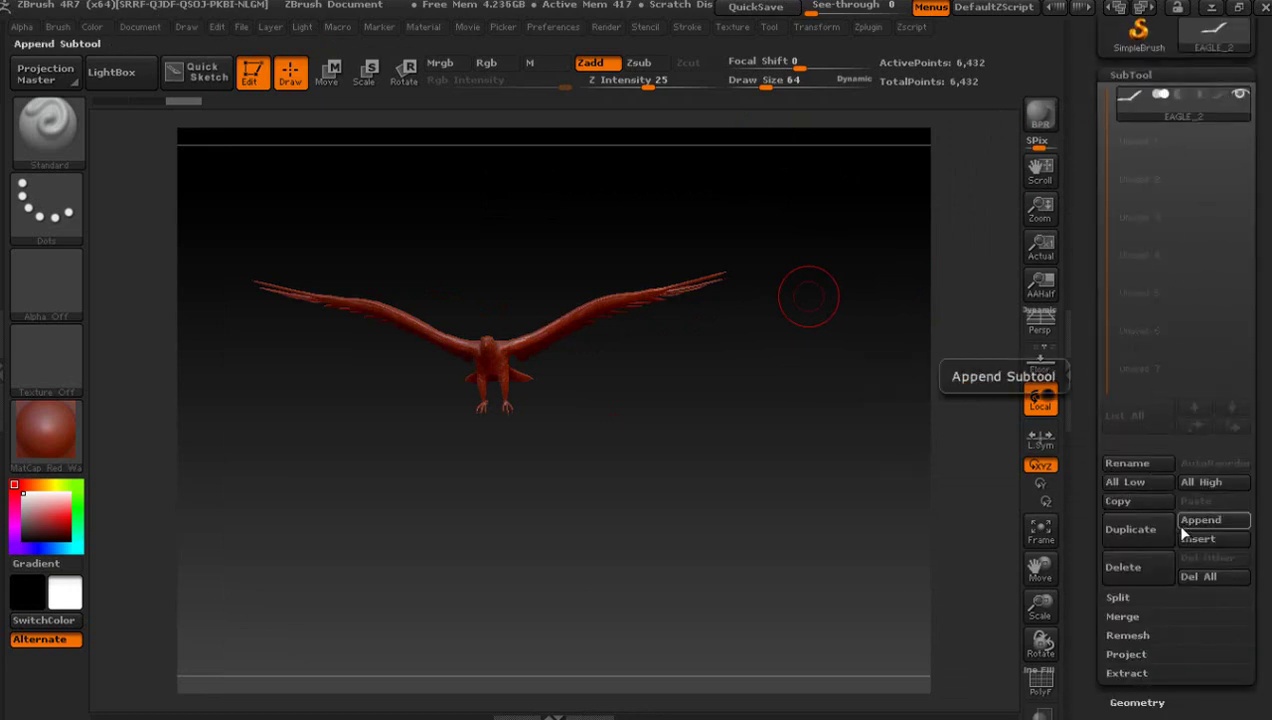
{"action": "left_click", "coordinate": [1134, 539]}
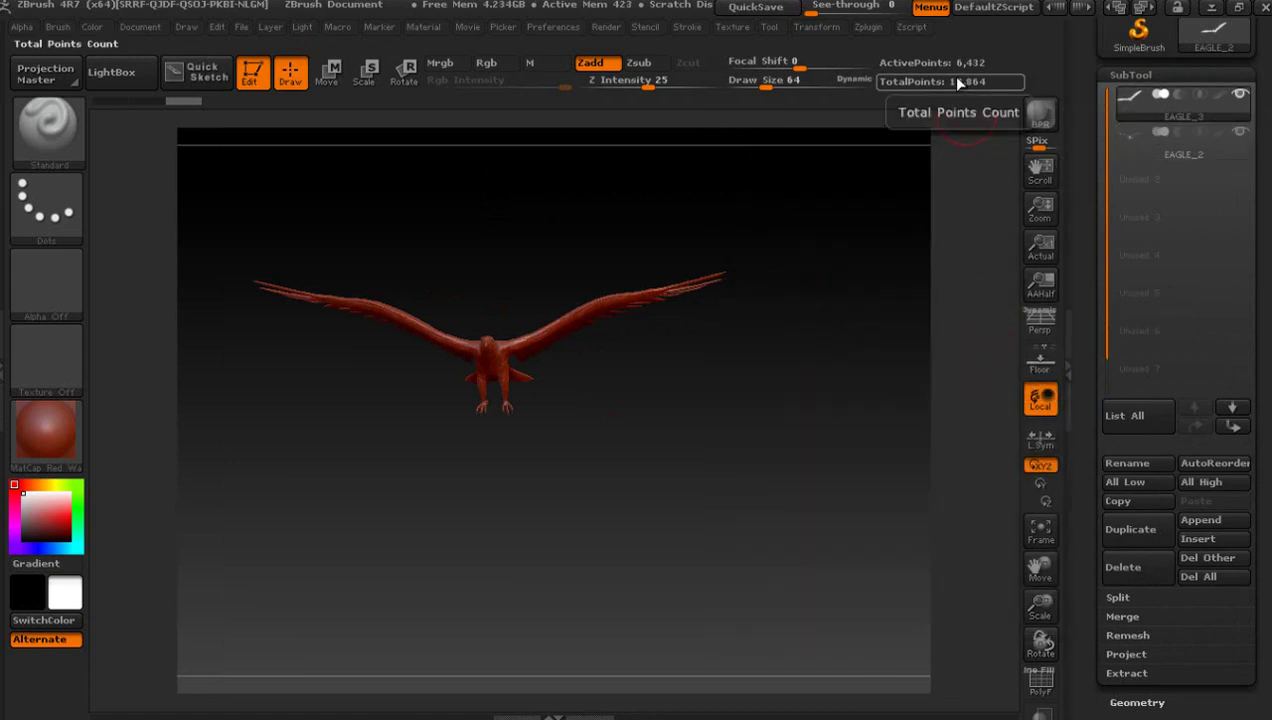
{"action": "left_click", "coordinate": [870, 27]}
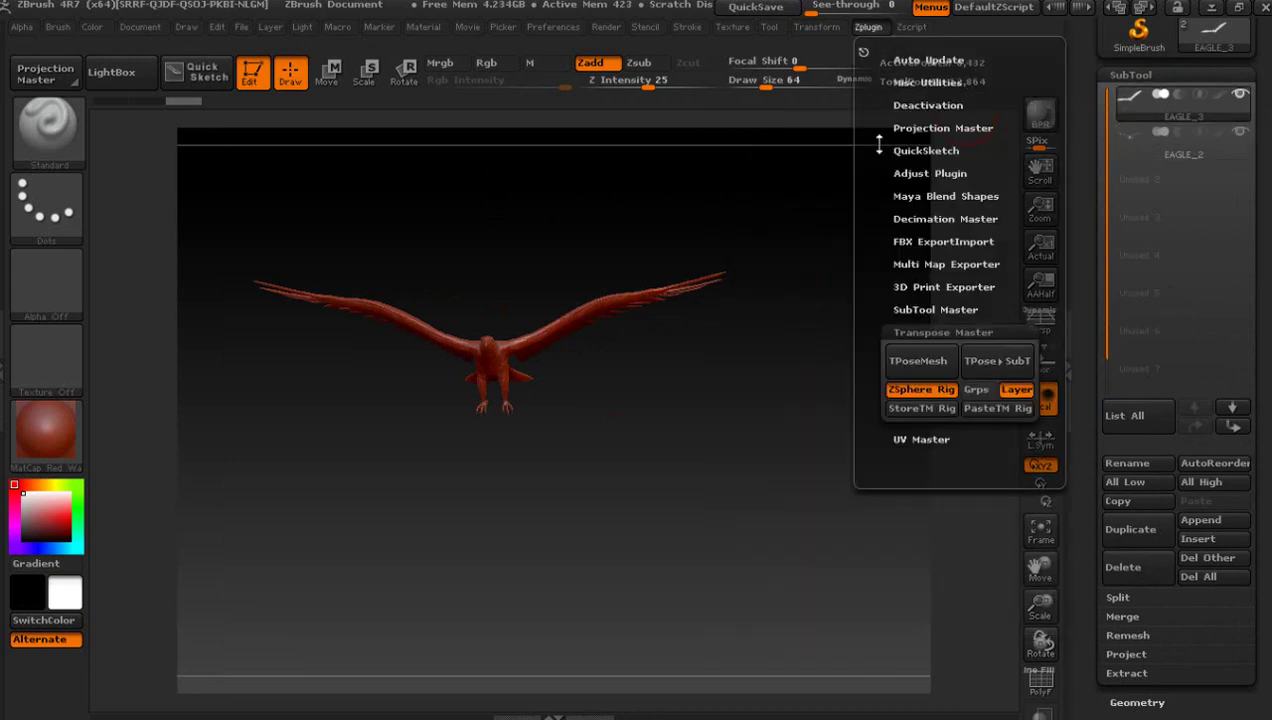
Step: Build the ZSphere posing rig and scale the red root ZSphere down to roughly half size
{"action": "left_click", "coordinate": [917, 361]}
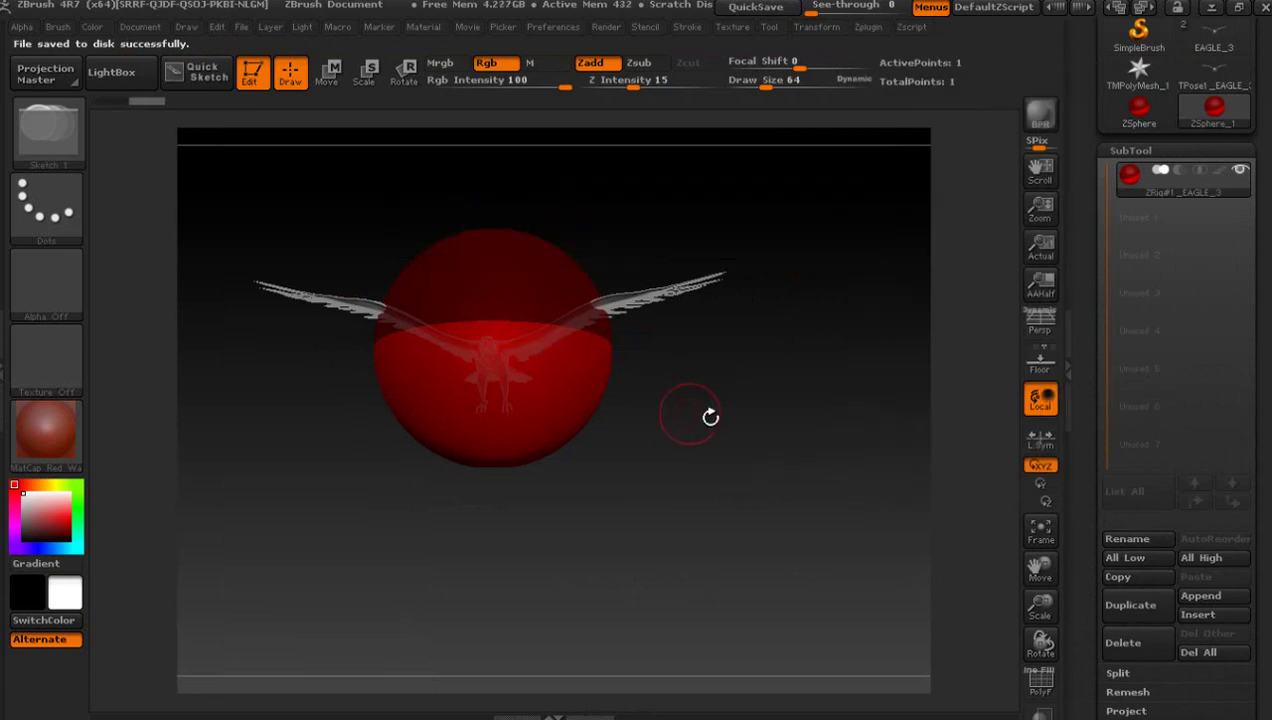
{"action": "mouse_move", "coordinate": [710, 416]}
{"action": "left_mouse_down"}
{"action": "mouse_move", "coordinate": [625, 425]}
{"action": "mouse_move", "coordinate": [647, 445]}
{"action": "mouse_move", "coordinate": [511, 193]}
{"action": "left_mouse_up"}
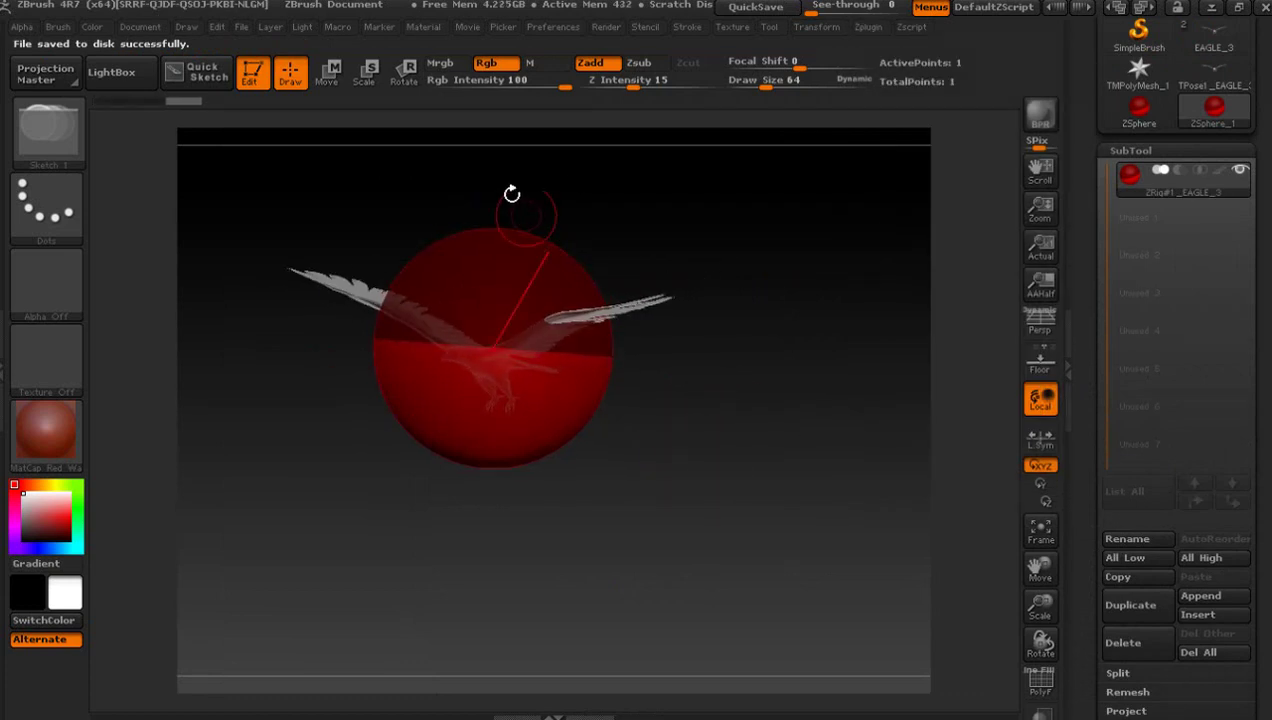
{"action": "left_click", "coordinate": [378, 86]}
{"action": "left_click_drag", "start_coordinate": [580, 403], "coordinate": [260, 190]}
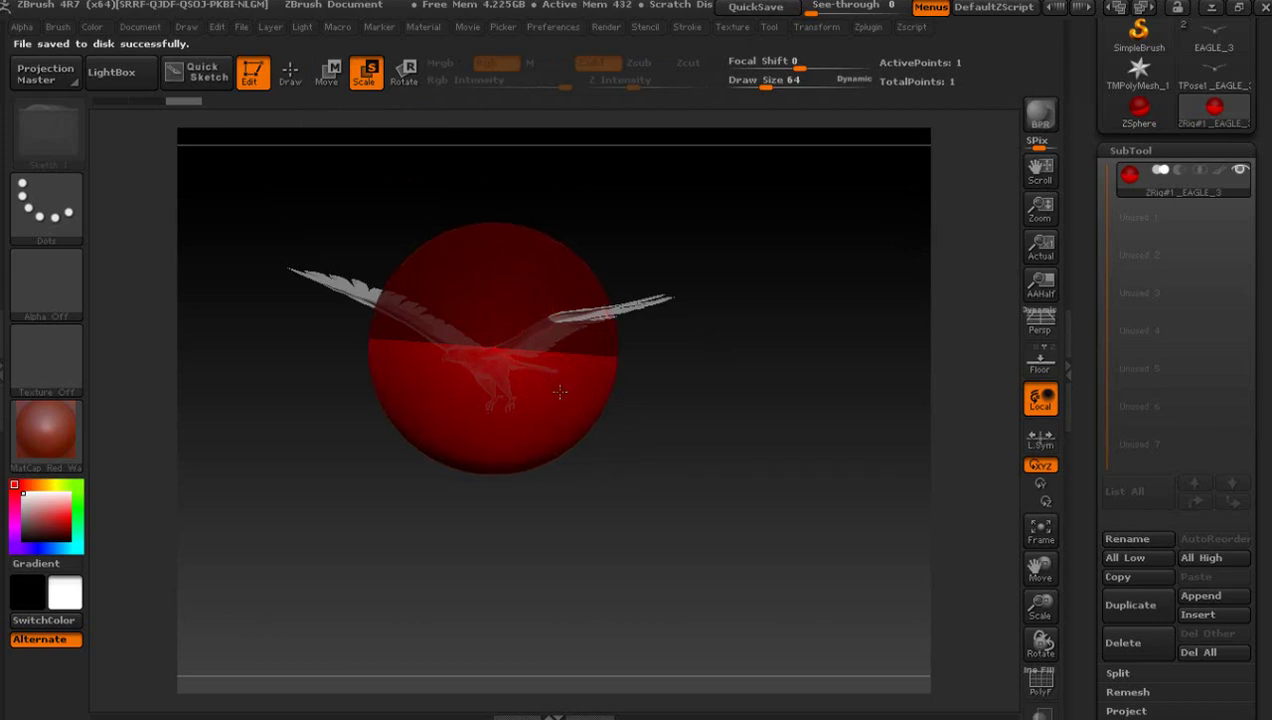
{"action": "left_click_drag", "start_coordinate": [185, 136], "coordinate": [537, 374]}
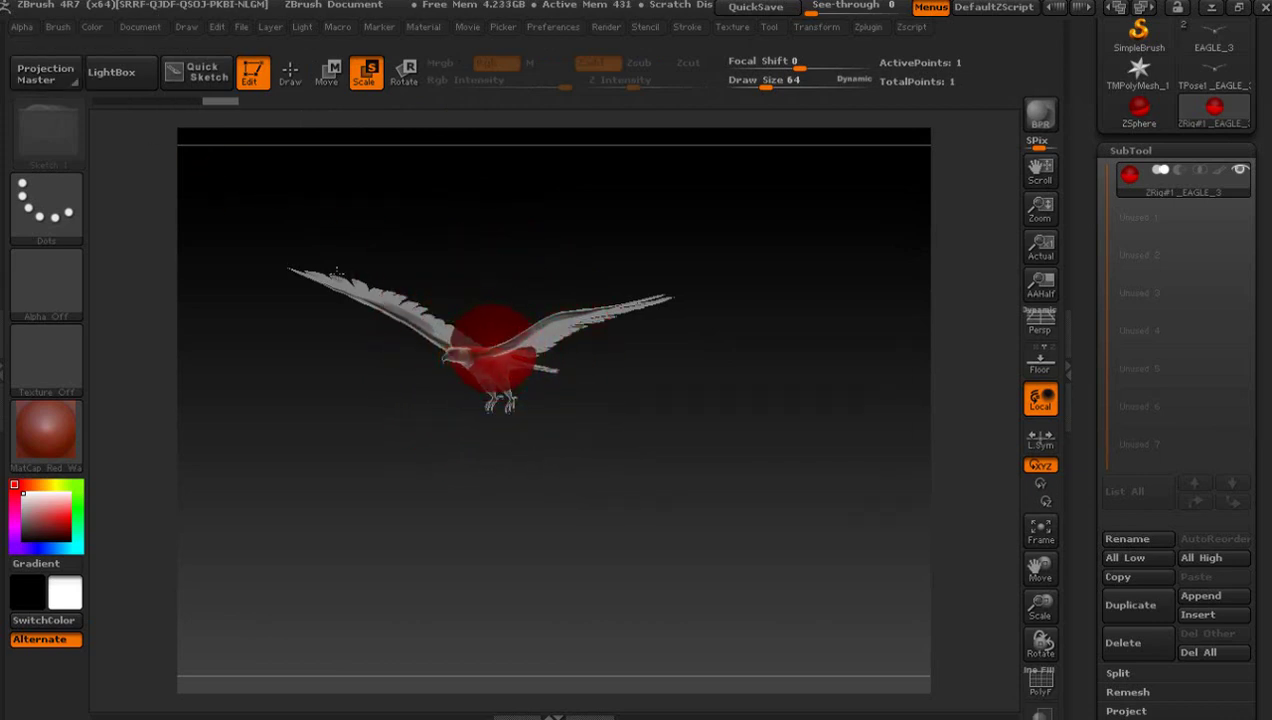
{"action": "mouse_move", "coordinate": [710, 474]}
{"action": "left_mouse_down"}
{"action": "mouse_move", "coordinate": [701, 488]}
{"action": "mouse_move", "coordinate": [844, 523]}
{"action": "left_mouse_up"}
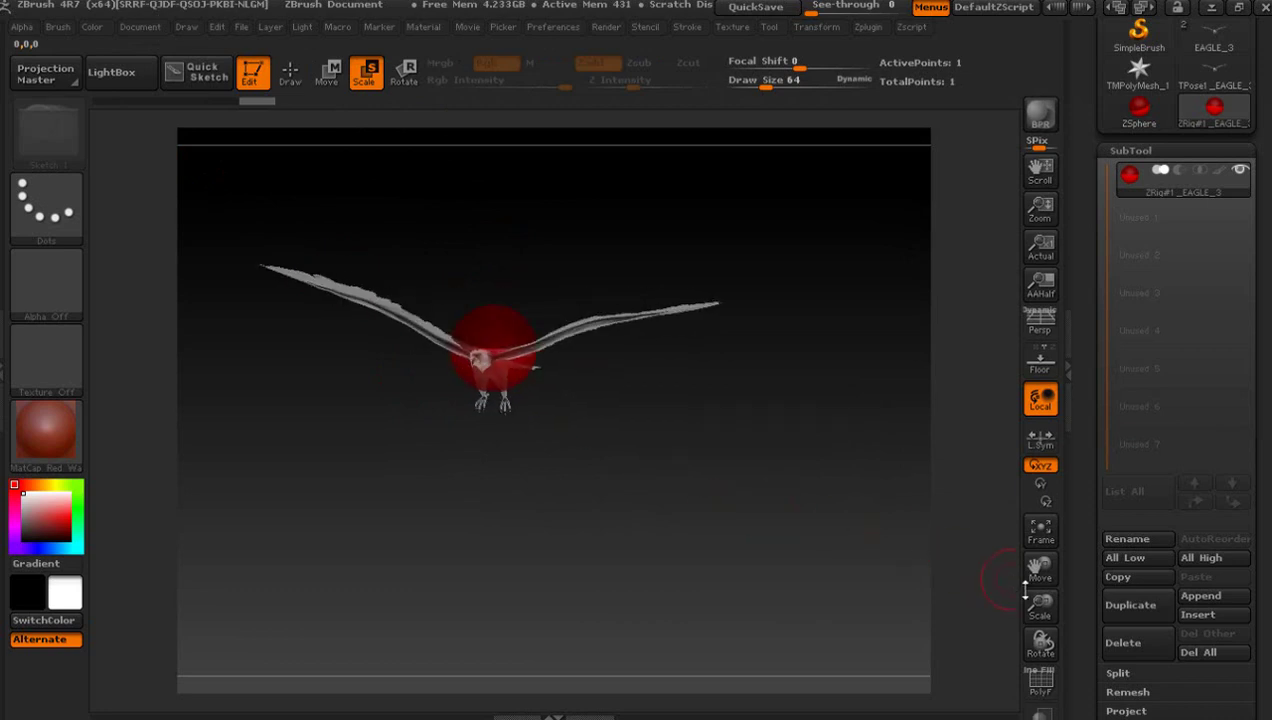
{"action": "left_click_drag", "start_coordinate": [1036, 602], "coordinate": [1063, 690]}
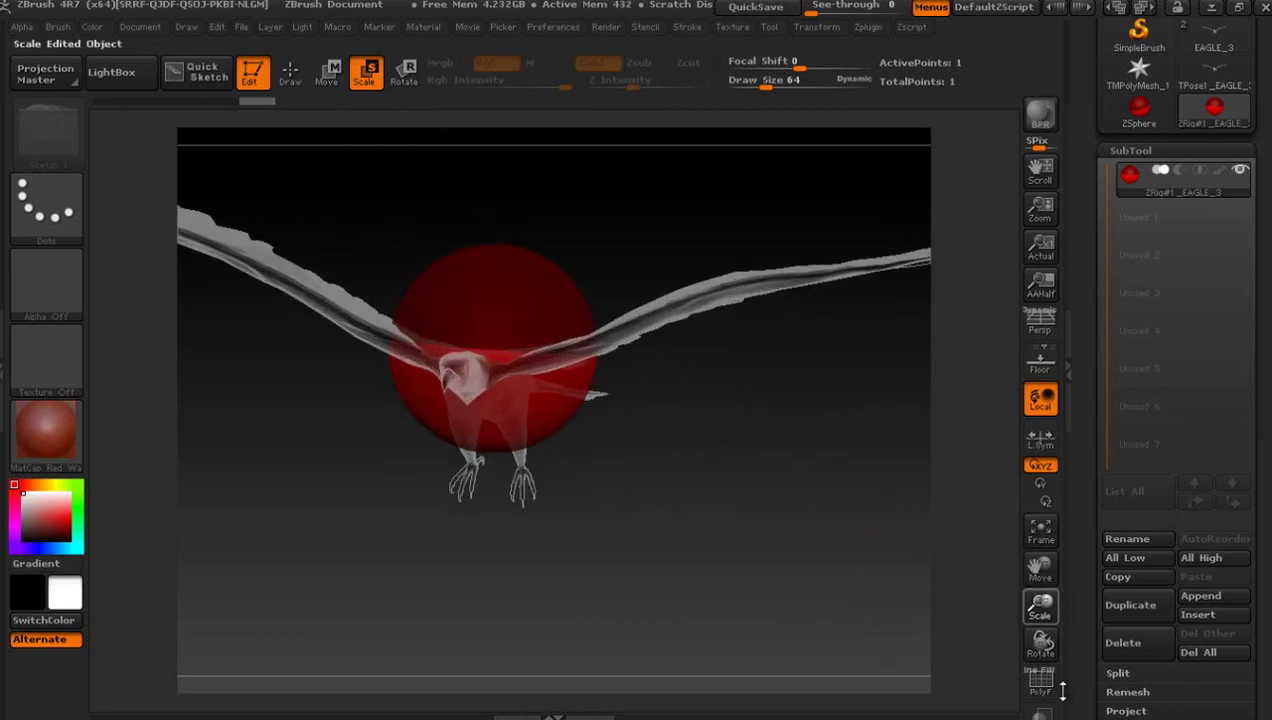
{"action": "mouse_move", "coordinate": [517, 390]}
{"action": "left_mouse_down"}
{"action": "mouse_move", "coordinate": [577, 375]}
{"action": "mouse_move", "coordinate": [590, 330]}
{"action": "left_mouse_up"}
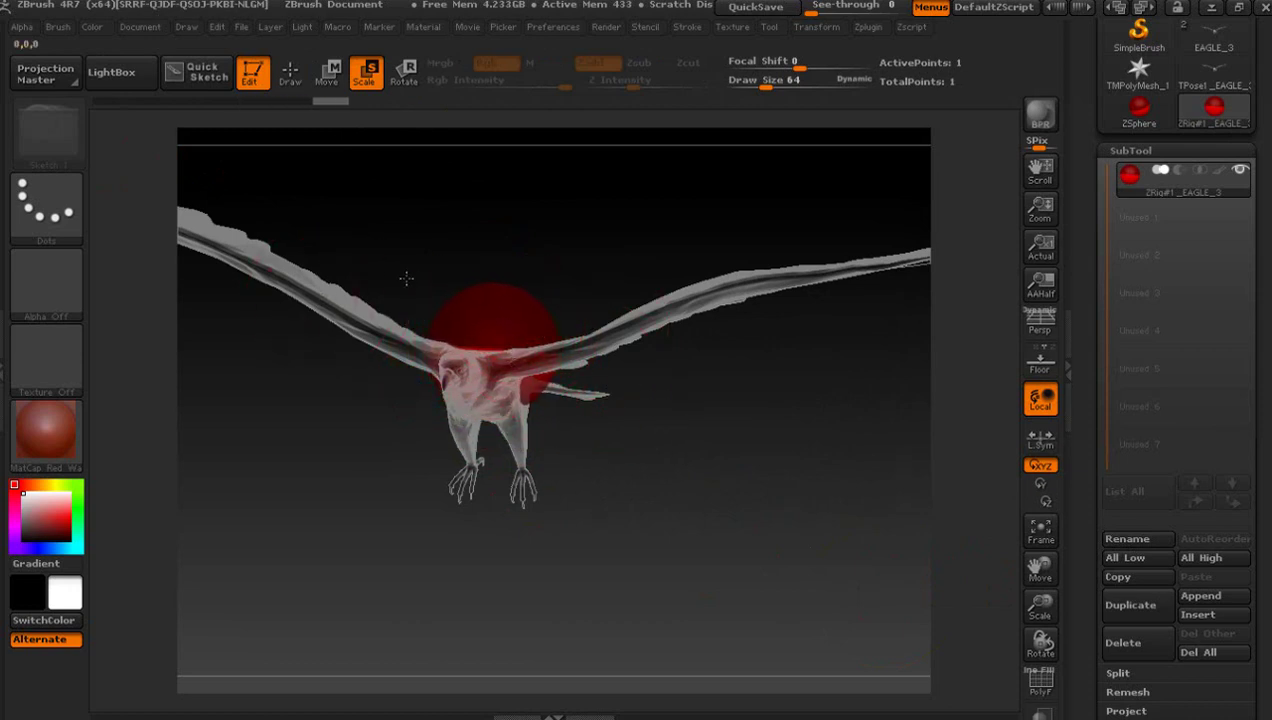
{"action": "left_click_drag", "start_coordinate": [406, 278], "coordinate": [670, 346]}
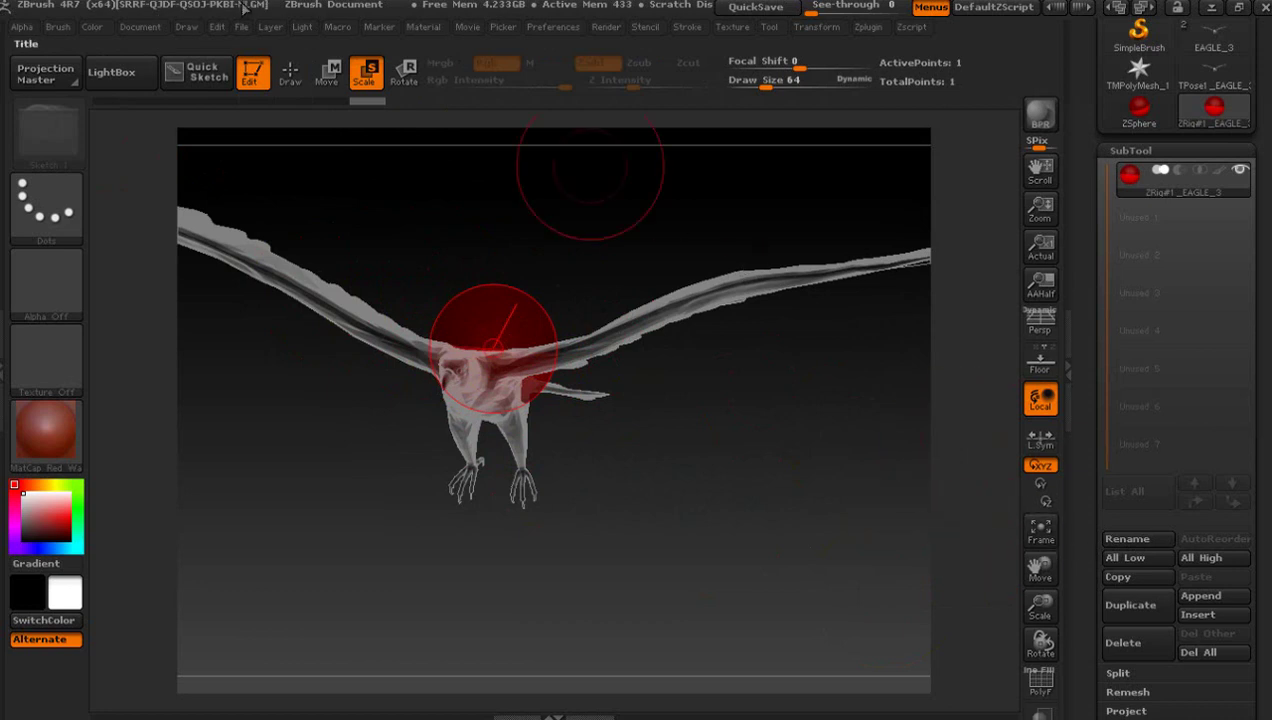
Step: Move the root ZSphere down onto the eagle's chest and shrink it to fit the body
{"action": "left_click", "coordinate": [323, 80]}
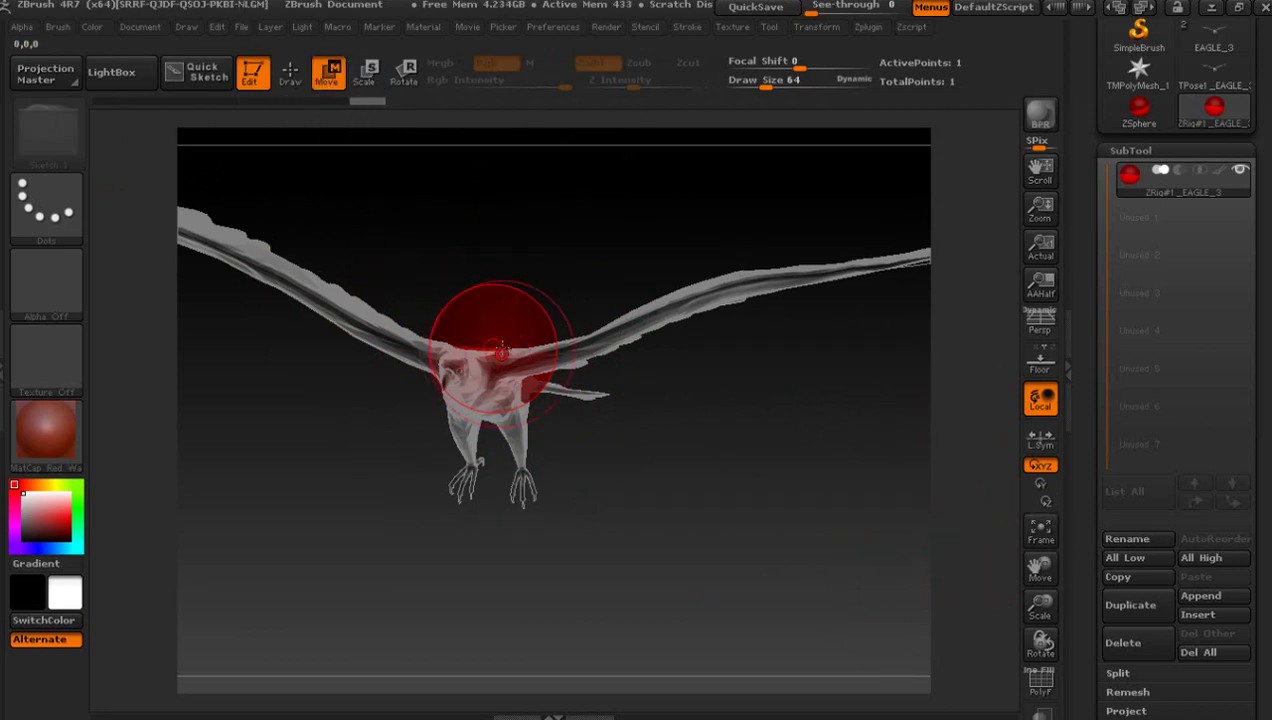
{"action": "left_click_drag", "start_coordinate": [503, 362], "coordinate": [503, 377]}
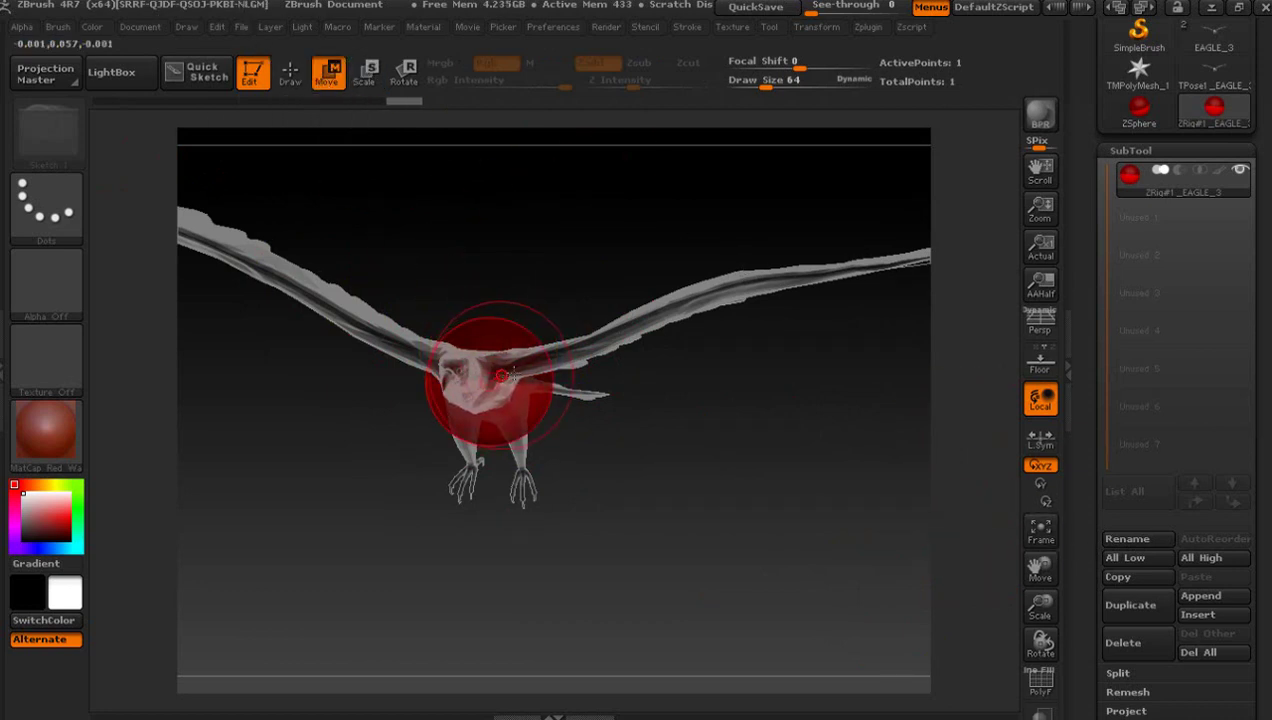
{"action": "left_click", "coordinate": [366, 72]}
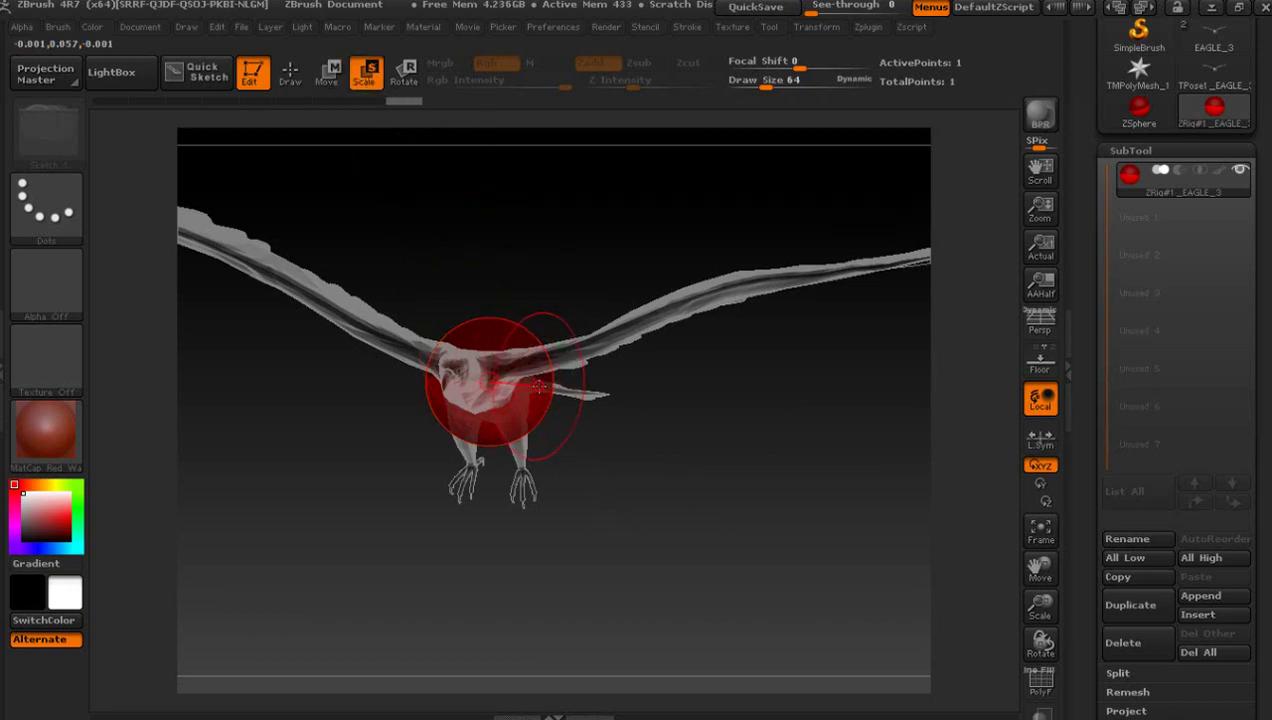
{"action": "left_click_drag", "start_coordinate": [320, 316], "coordinate": [195, 280]}
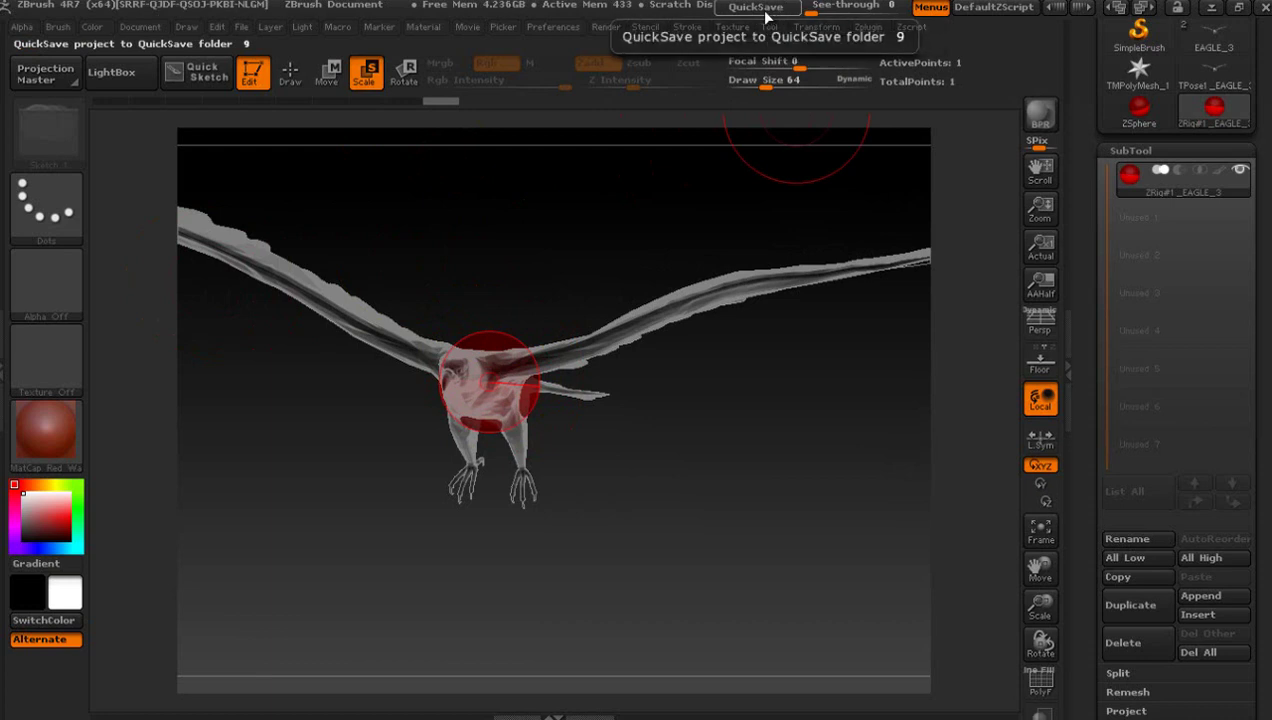
Step: Activate Symmetry in the Transform palette and switch the rig to Draw mode
{"action": "left_click", "coordinate": [808, 30]}
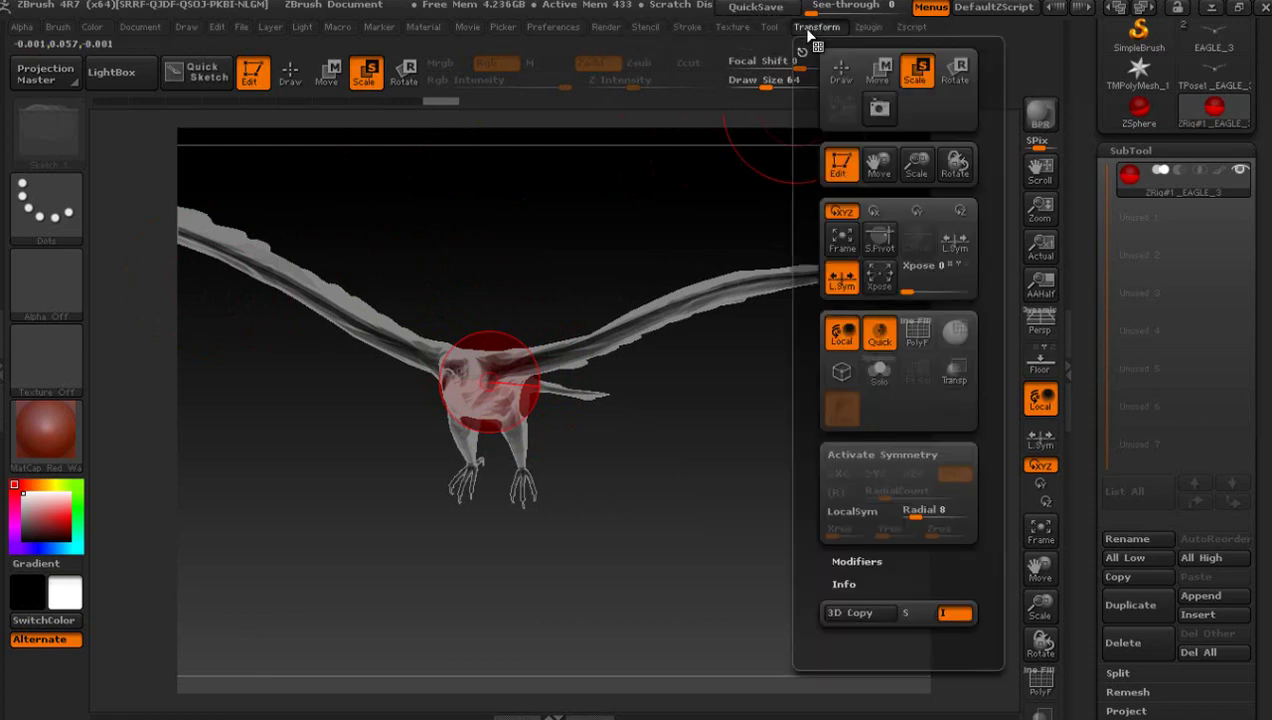
{"action": "left_click", "coordinate": [882, 455]}
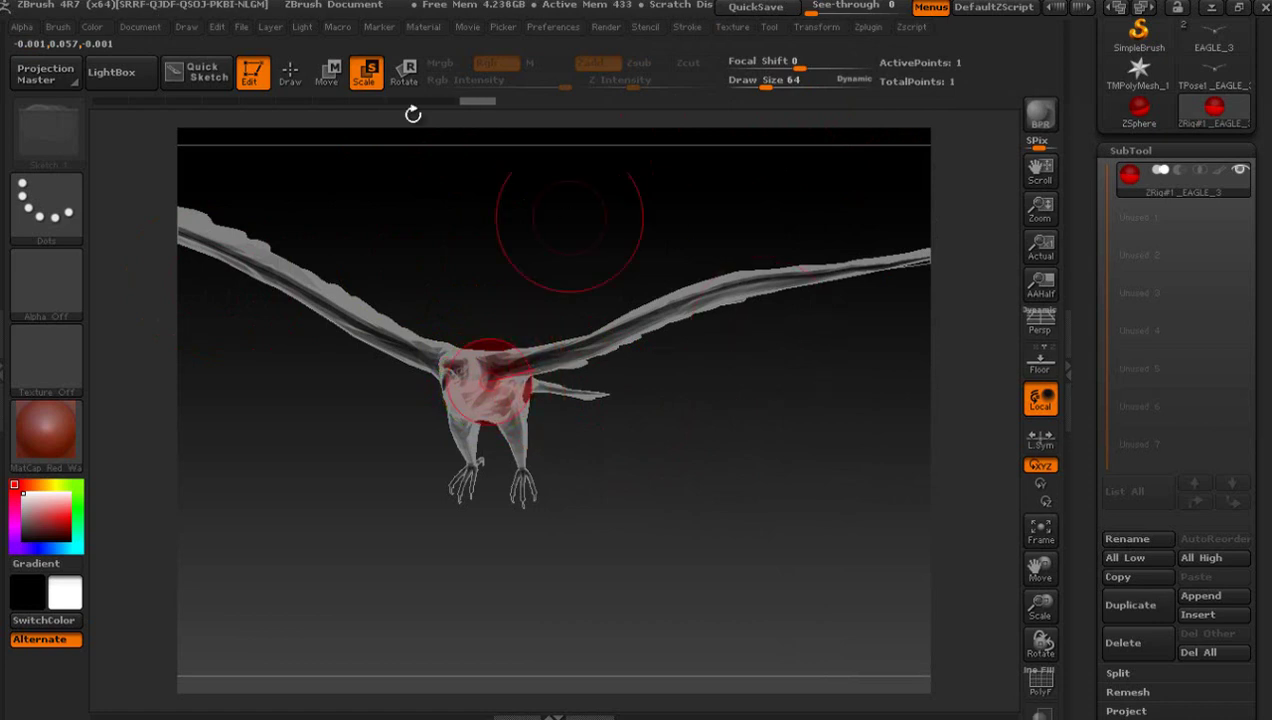
{"action": "left_click", "coordinate": [290, 72]}
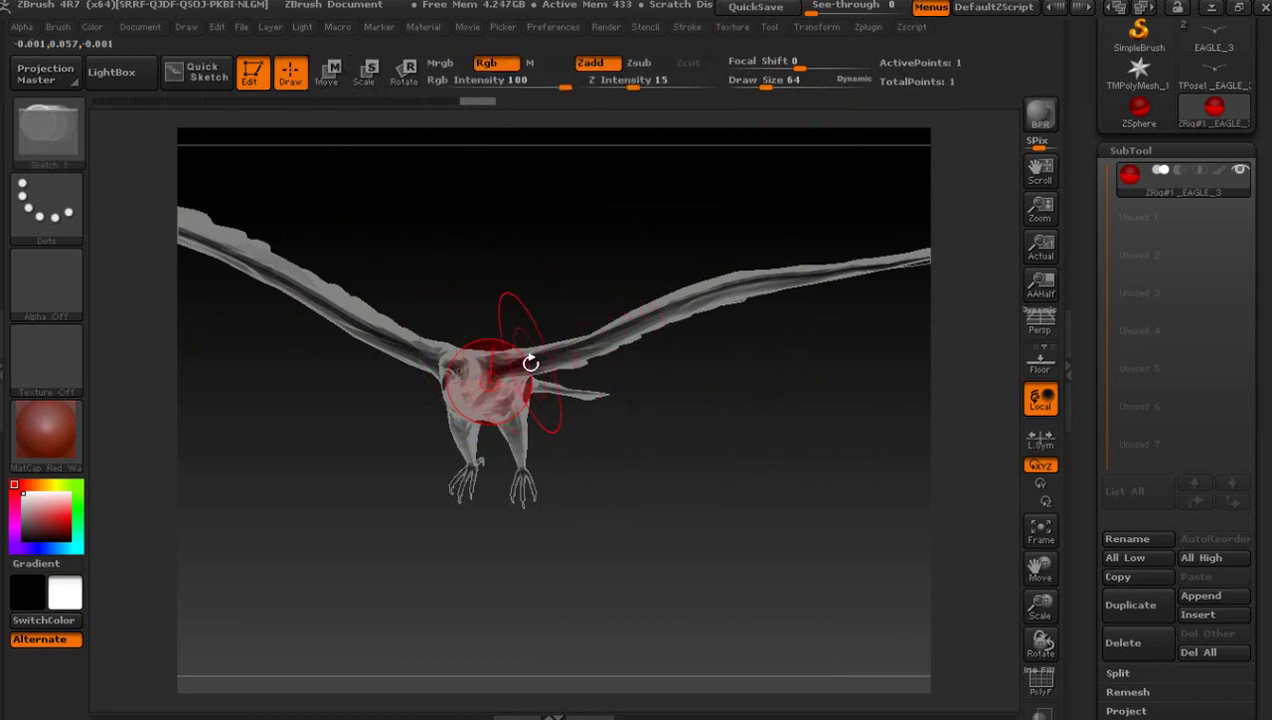
Step: Add a mirrored pair of child ZSpheres and drag them out along the wings into a V
{"action": "left_click", "coordinate": [527, 367]}
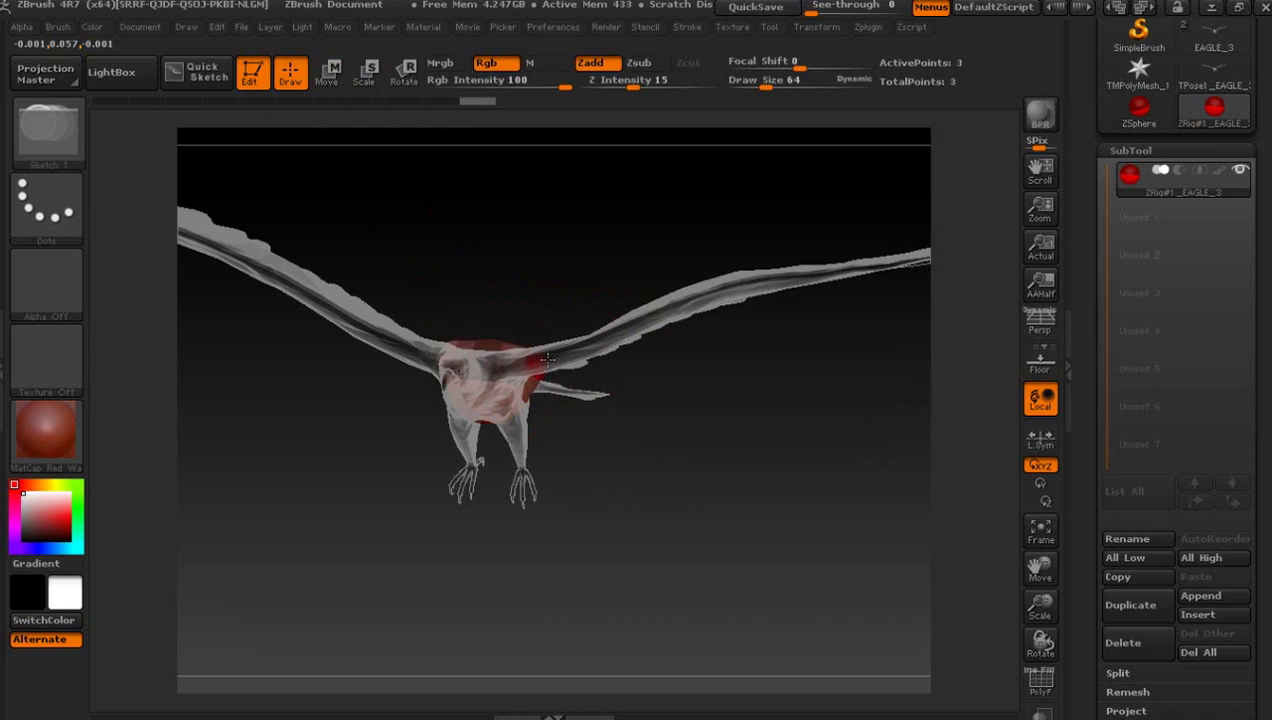
{"action": "left_click", "coordinate": [333, 76]}
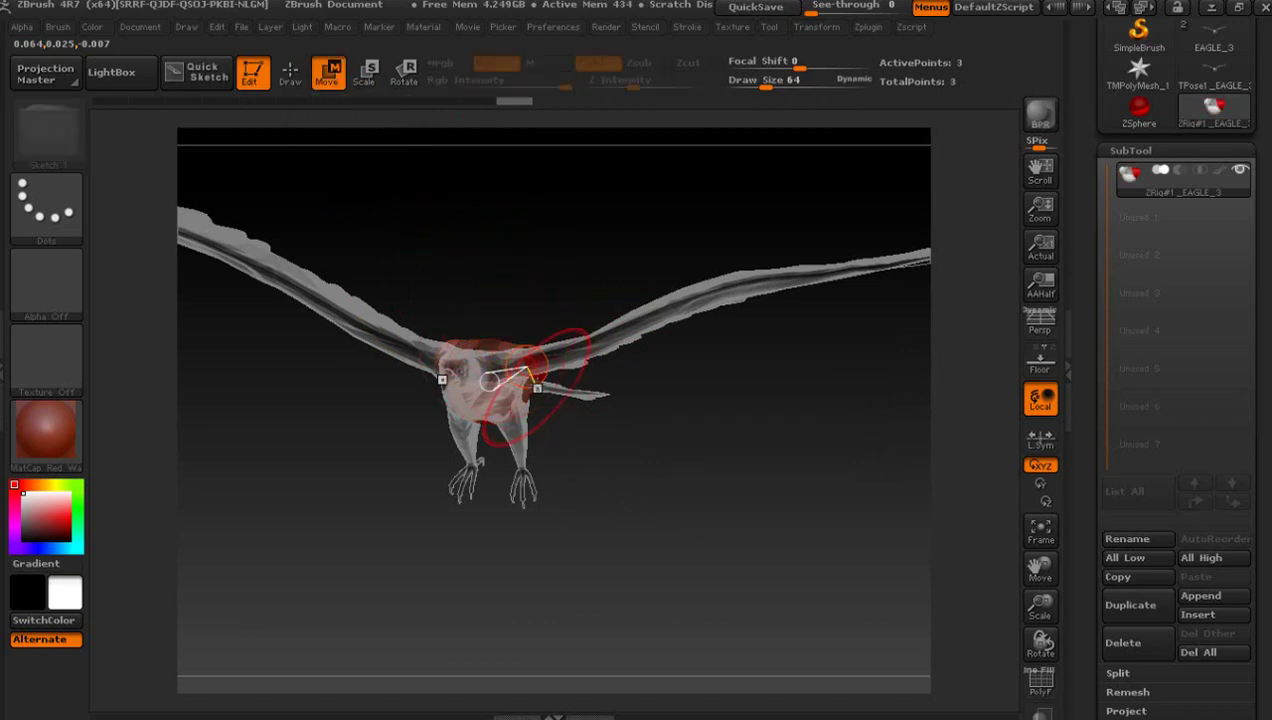
{"action": "left_click_drag", "start_coordinate": [537, 374], "coordinate": [961, 288]}
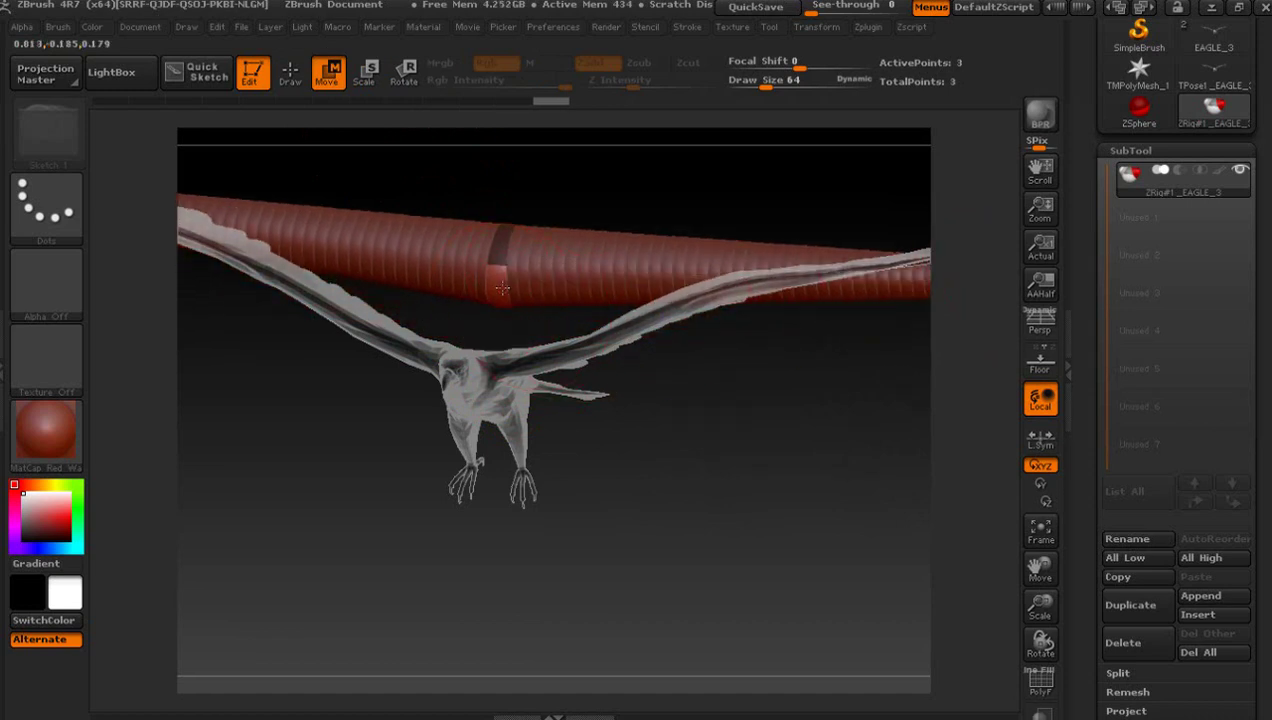
{"action": "left_click_drag", "start_coordinate": [961, 288], "coordinate": [509, 372]}
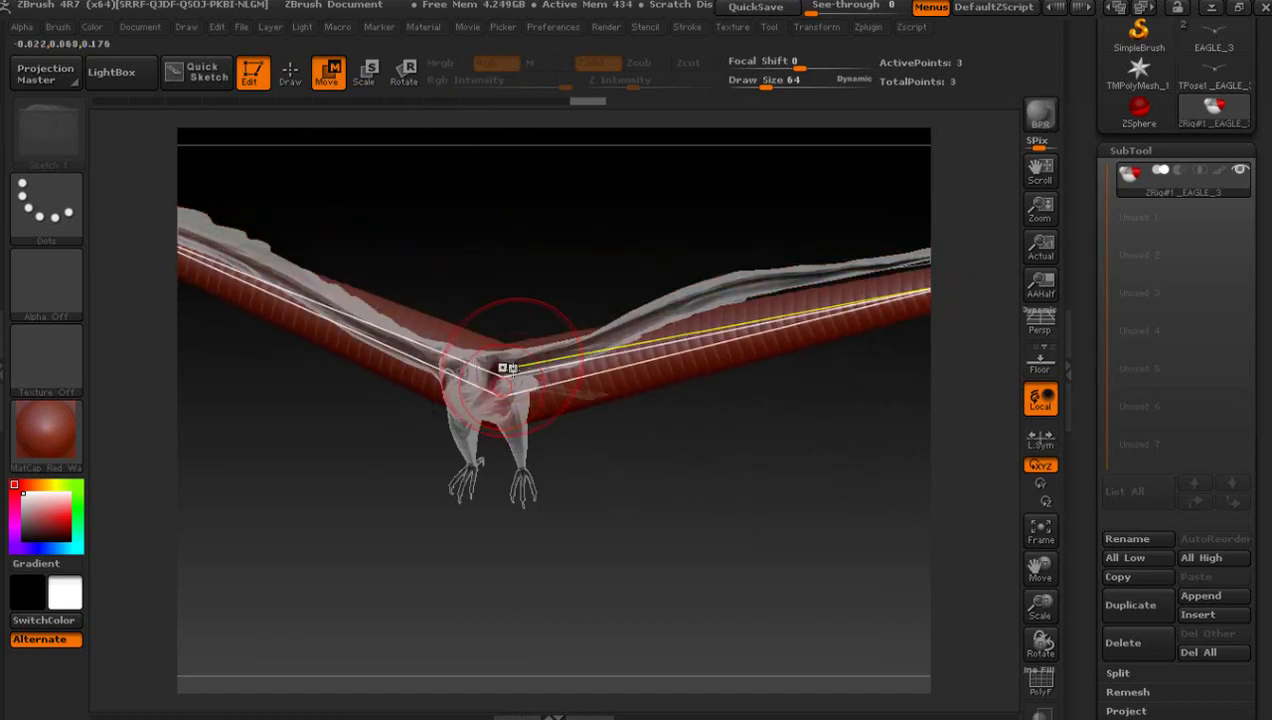
{"action": "left_click", "coordinate": [362, 72]}
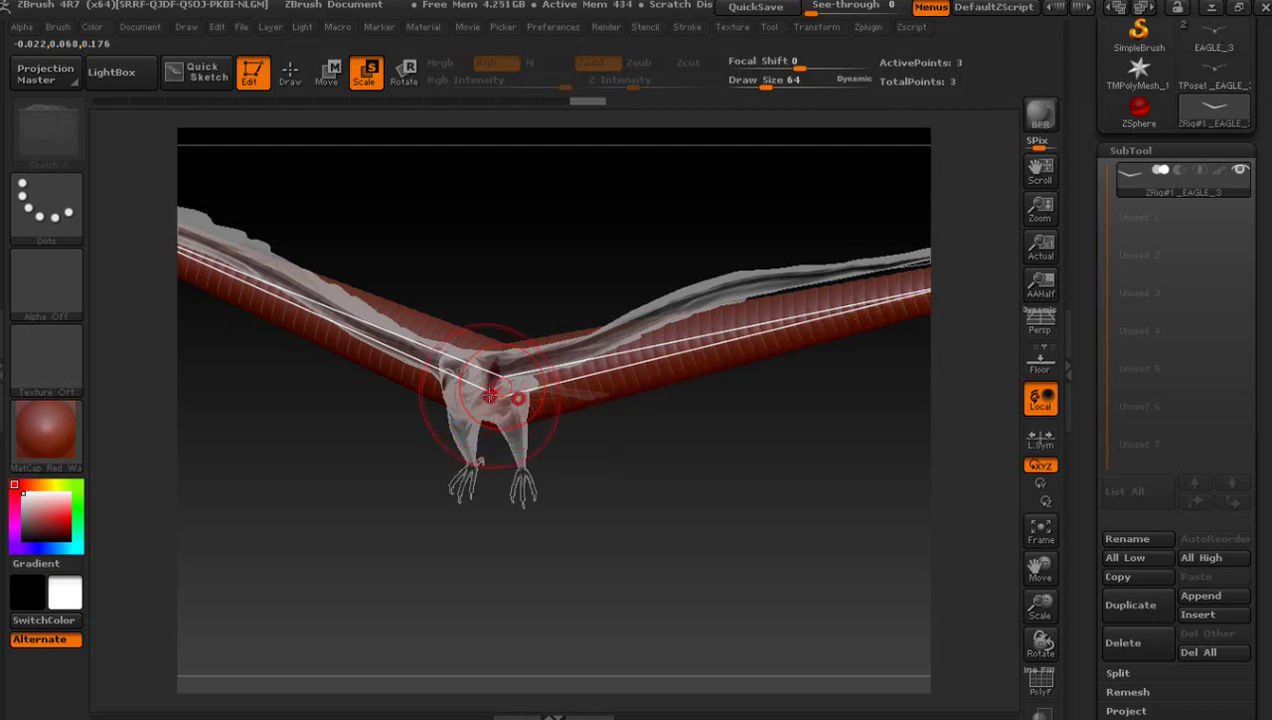
Step: Thin the wing ZSphere chain, then orbit to the eagle's side profile to realign it
{"action": "left_click_drag", "start_coordinate": [540, 420], "coordinate": [440, 405]}
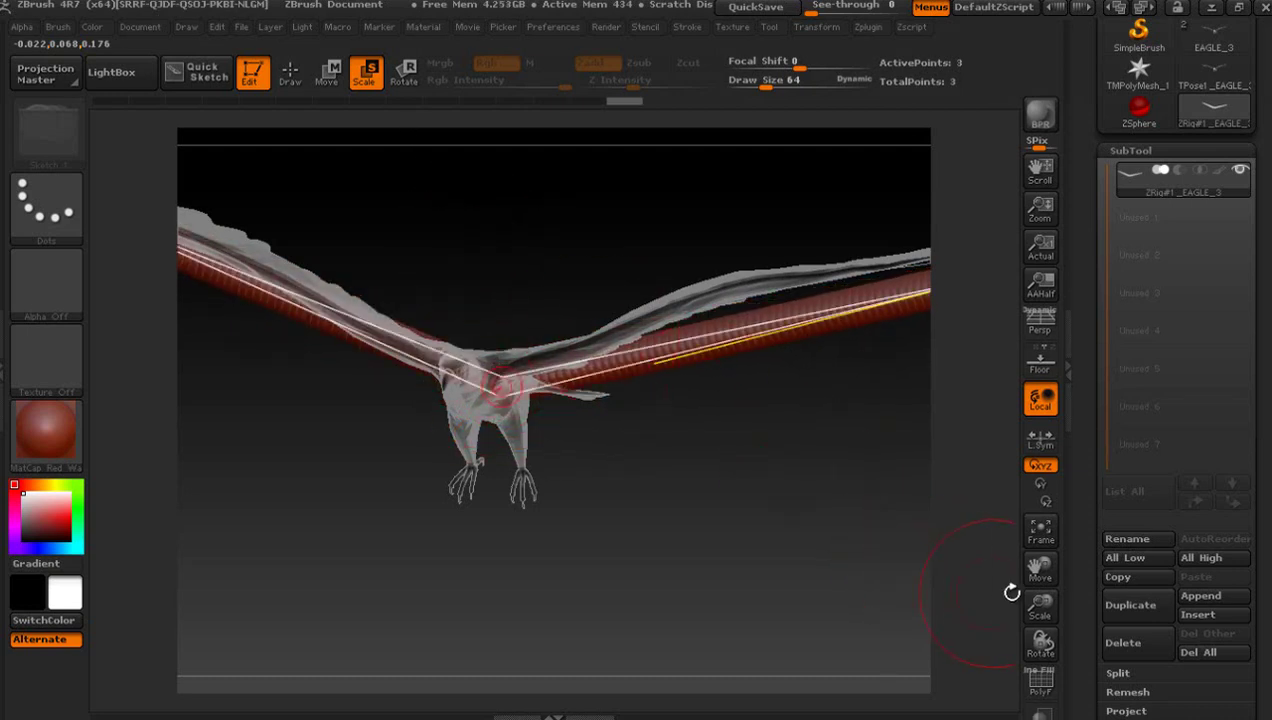
{"action": "mouse_move", "coordinate": [1012, 592]}
{"action": "left_mouse_down"}
{"action": "mouse_move", "coordinate": [838, 592]}
{"action": "mouse_move", "coordinate": [803, 563]}
{"action": "left_mouse_up"}
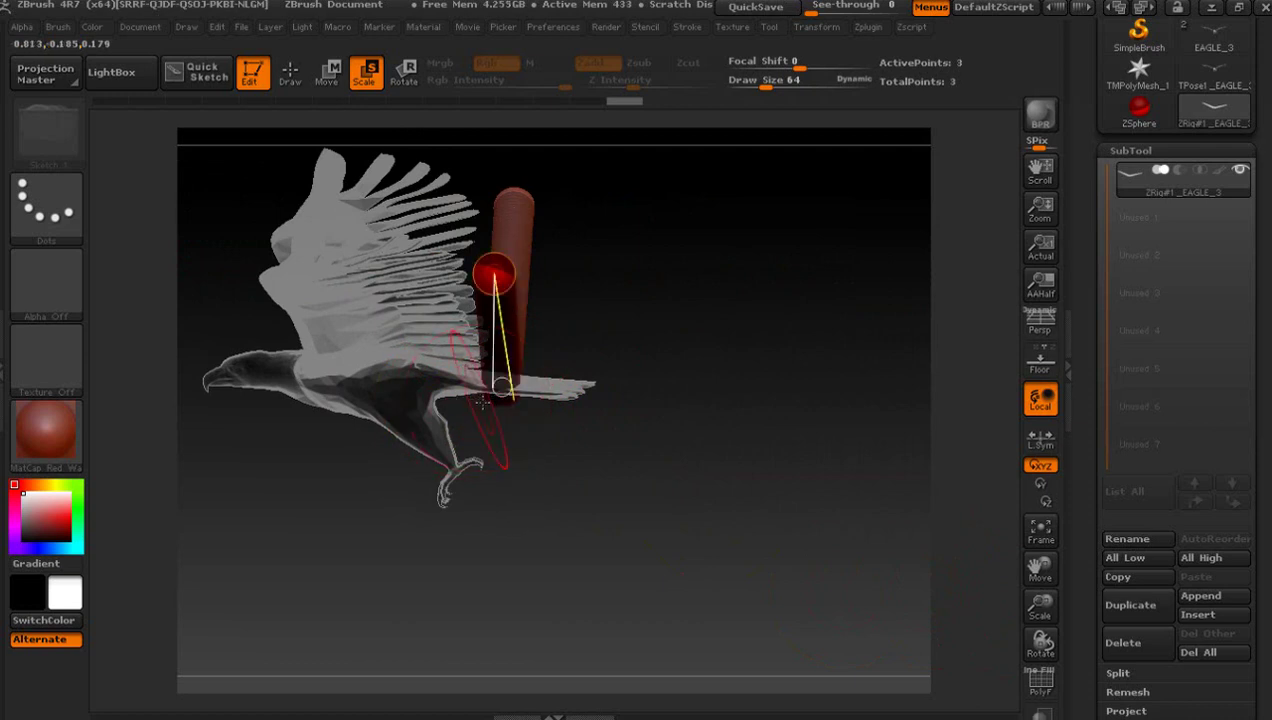
{"action": "left_click_drag", "start_coordinate": [571, 463], "coordinate": [580, 462]}
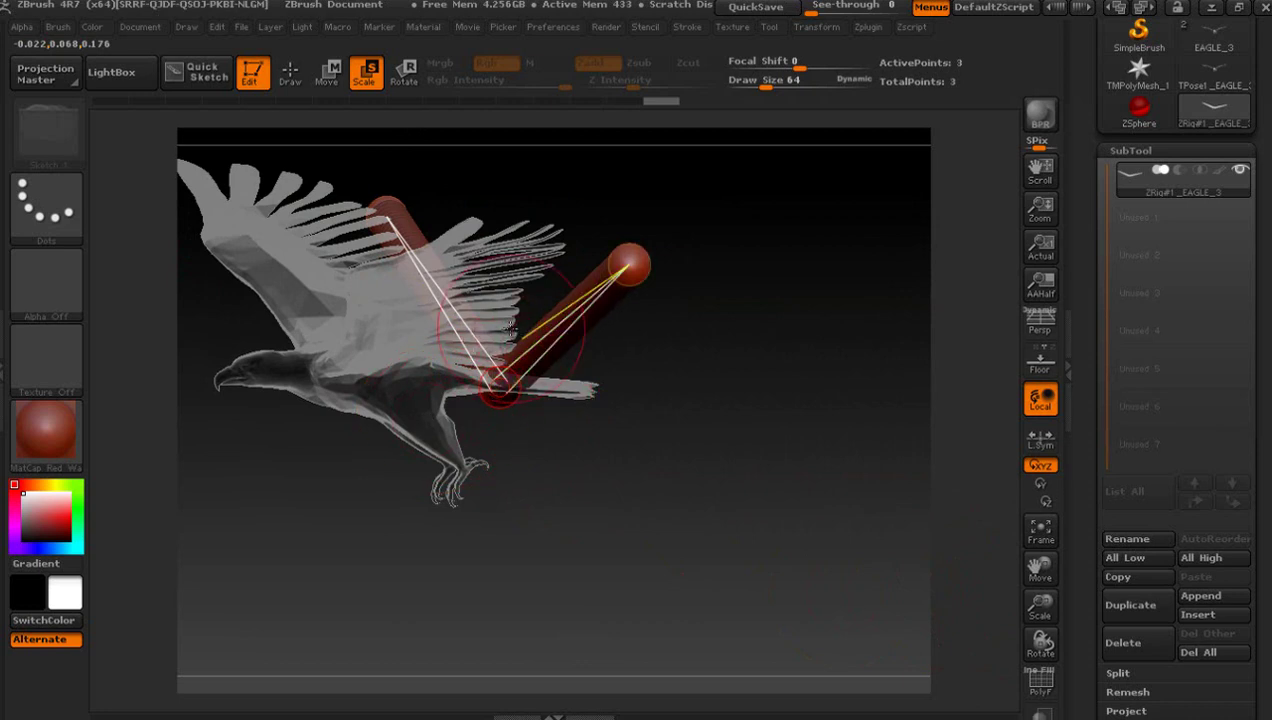
{"action": "left_click", "coordinate": [330, 72]}
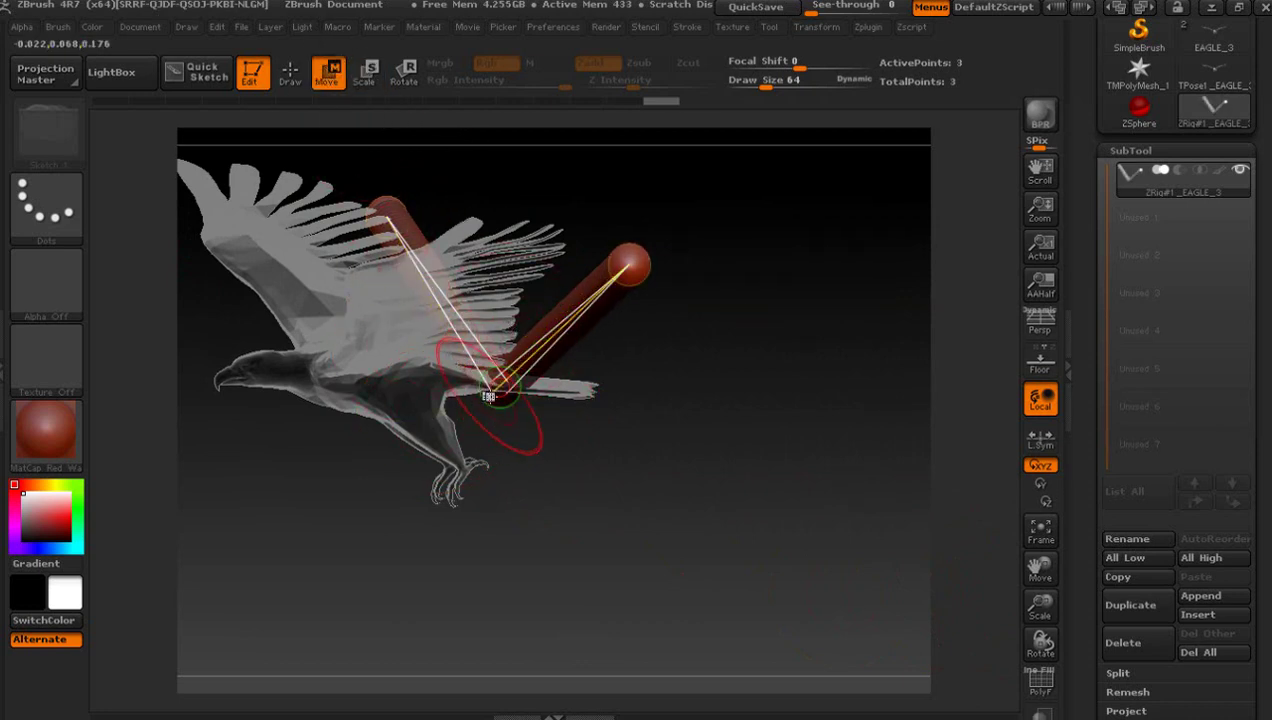
Step: Drag the wing ZSpheres out toward both wingtips, then orbit, zoom and pan to check the rig
{"action": "mouse_move", "coordinate": [487, 396]}
{"action": "left_mouse_down"}
{"action": "mouse_move", "coordinate": [445, 398]}
{"action": "mouse_move", "coordinate": [369, 445]}
{"action": "mouse_move", "coordinate": [611, 425]}
{"action": "mouse_move", "coordinate": [548, 398]}
{"action": "mouse_move", "coordinate": [405, 392]}
{"action": "mouse_move", "coordinate": [758, 445]}
{"action": "mouse_move", "coordinate": [806, 427]}
{"action": "mouse_move", "coordinate": [630, 471]}
{"action": "mouse_move", "coordinate": [681, 468]}
{"action": "mouse_move", "coordinate": [649, 475]}
{"action": "left_mouse_up"}
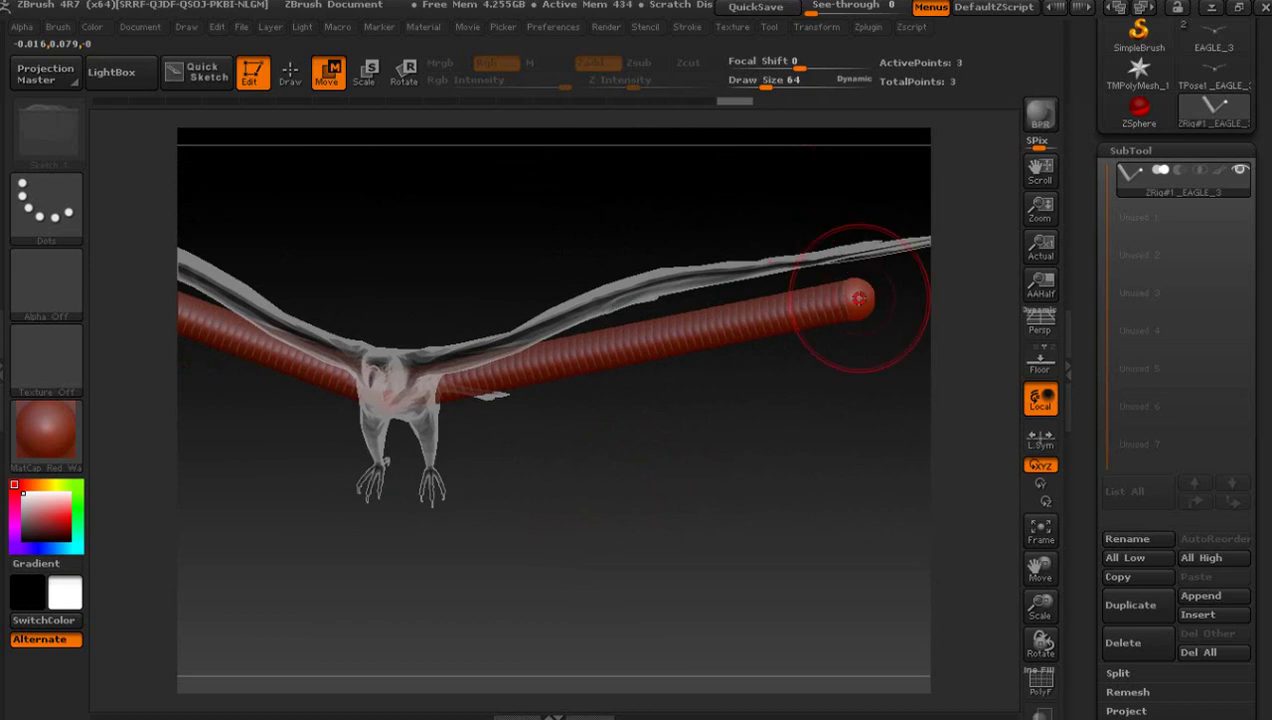
{"action": "left_click_drag", "start_coordinate": [856, 297], "coordinate": [838, 234]}
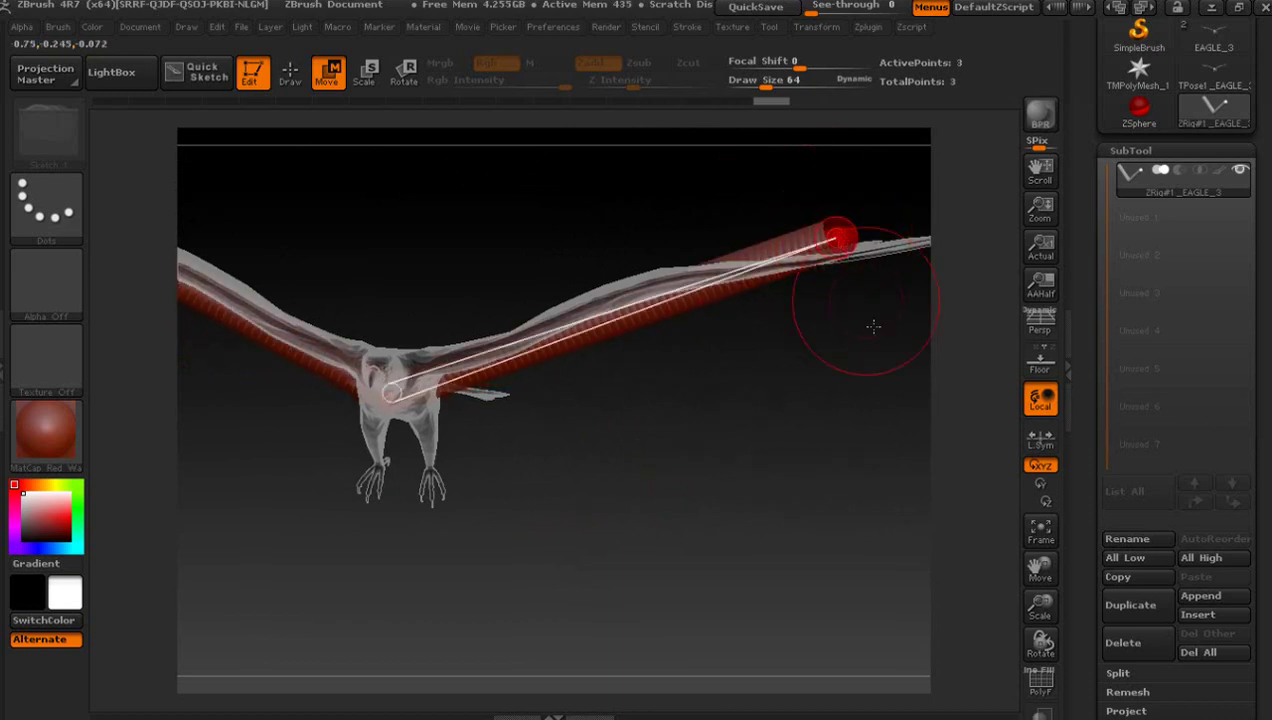
{"action": "mouse_move", "coordinate": [872, 329]}
{"action": "left_mouse_down"}
{"action": "mouse_move", "coordinate": [857, 377]}
{"action": "mouse_move", "coordinate": [657, 403]}
{"action": "mouse_move", "coordinate": [840, 363]}
{"action": "mouse_move", "coordinate": [883, 332]}
{"action": "mouse_move", "coordinate": [882, 273]}
{"action": "left_mouse_up"}
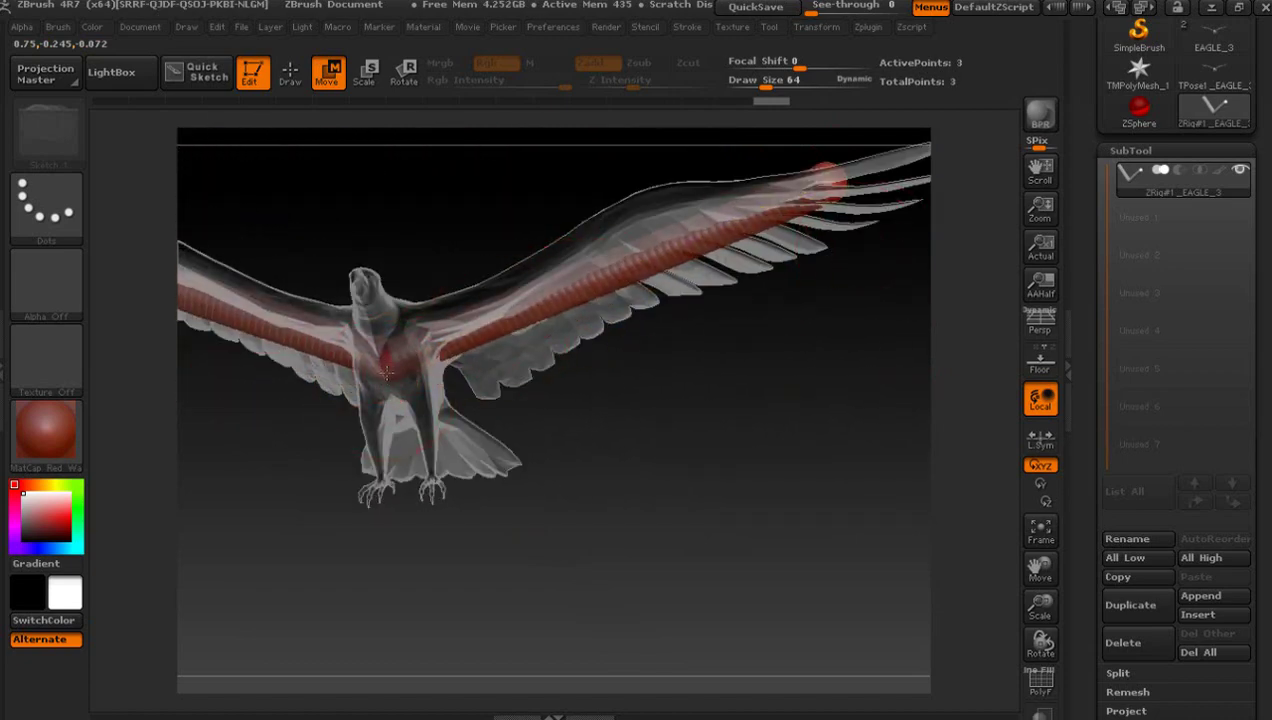
{"action": "mouse_move", "coordinate": [696, 440]}
{"action": "left_mouse_down"}
{"action": "mouse_move", "coordinate": [539, 454]}
{"action": "mouse_move", "coordinate": [752, 449]}
{"action": "left_mouse_up"}
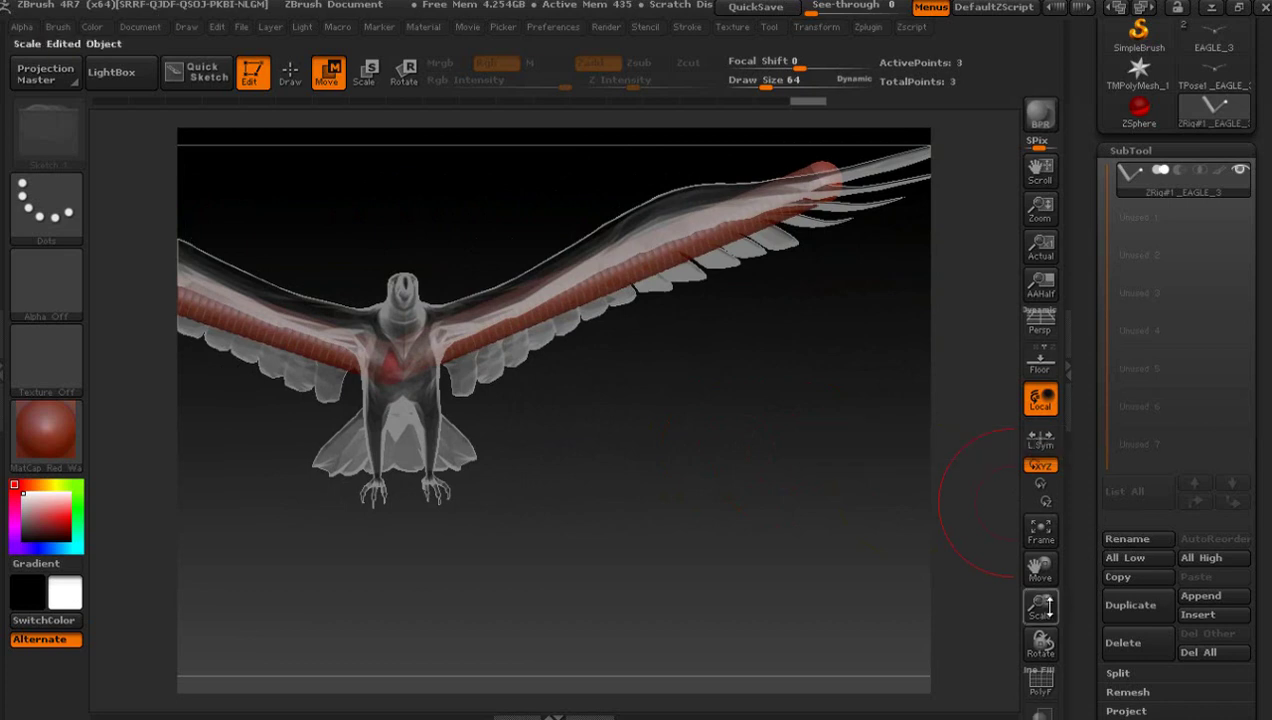
{"action": "left_click_drag", "start_coordinate": [1040, 603], "coordinate": [1030, 560]}
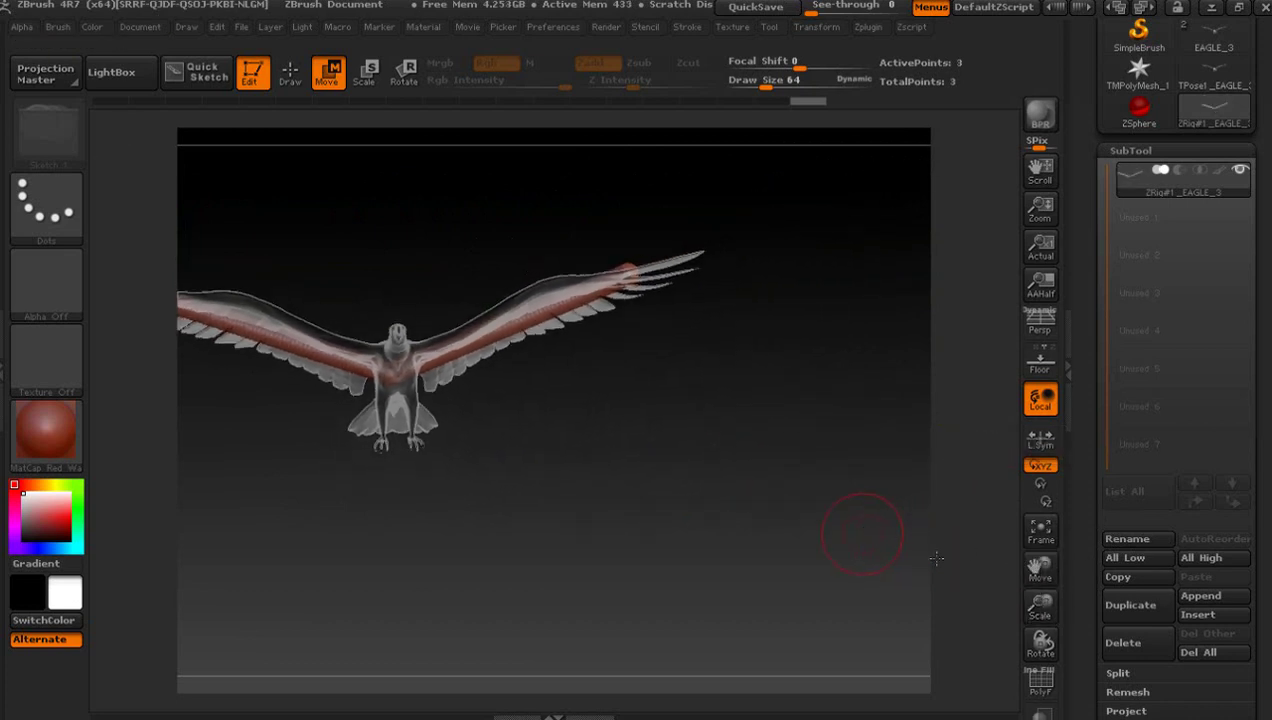
{"action": "left_click_drag", "start_coordinate": [1040, 568], "coordinate": [1108, 602]}
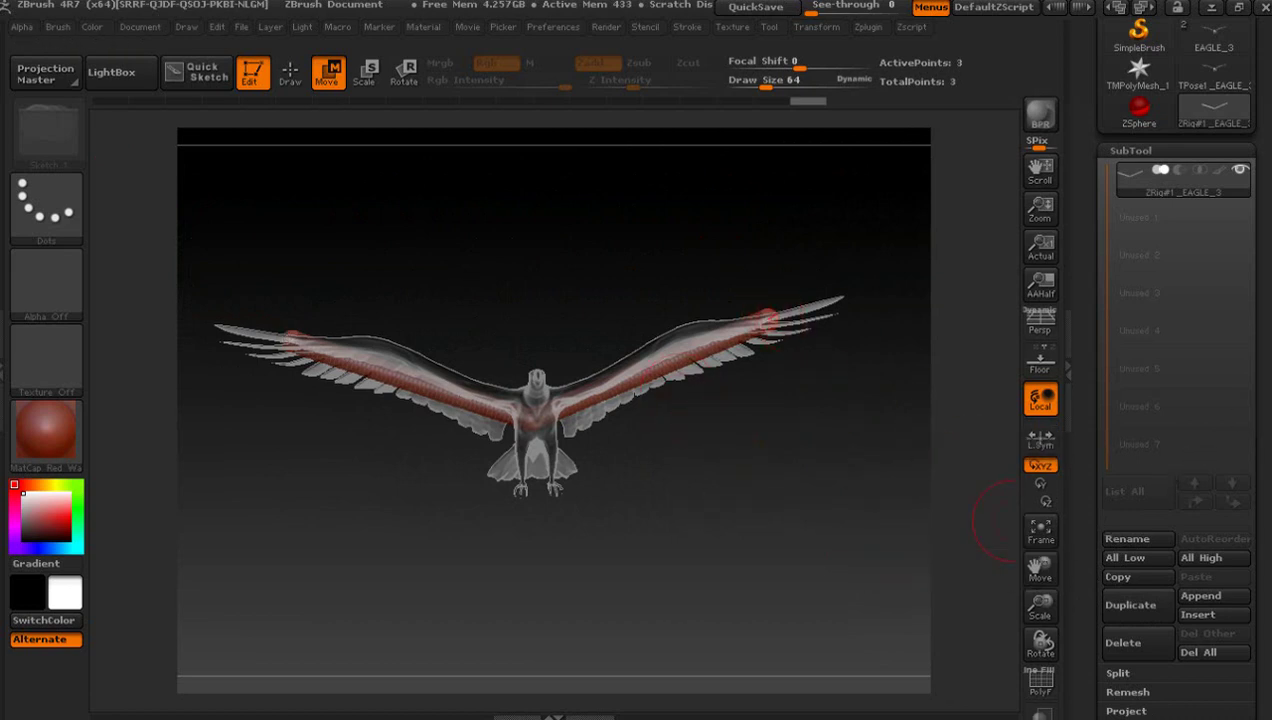
{"action": "scroll", "coordinate": [1253, 291], "scroll_direction": "down", "scroll_amount": 5}
Step: Bind the eagle mesh to the ZSphere rig and drag a wing sphere down to nearly horizontal
{"action": "left_click", "coordinate": [1130, 558]}
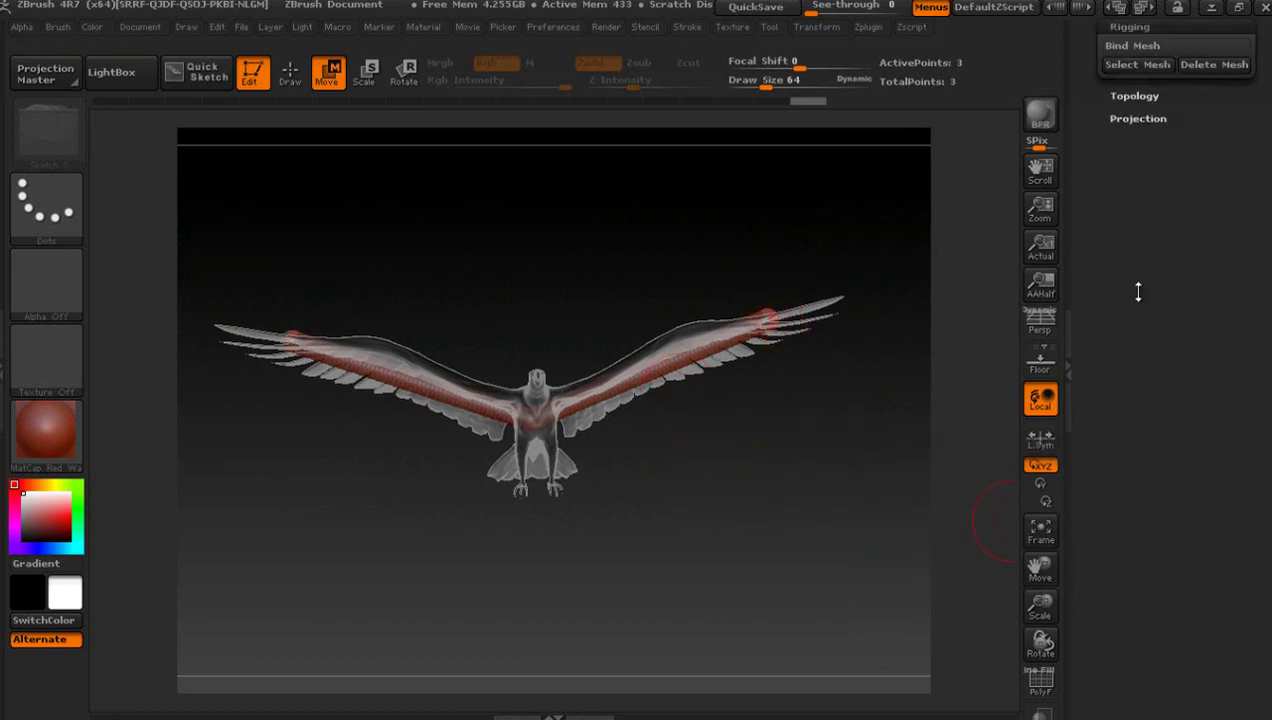
{"action": "left_click", "coordinate": [1150, 50]}
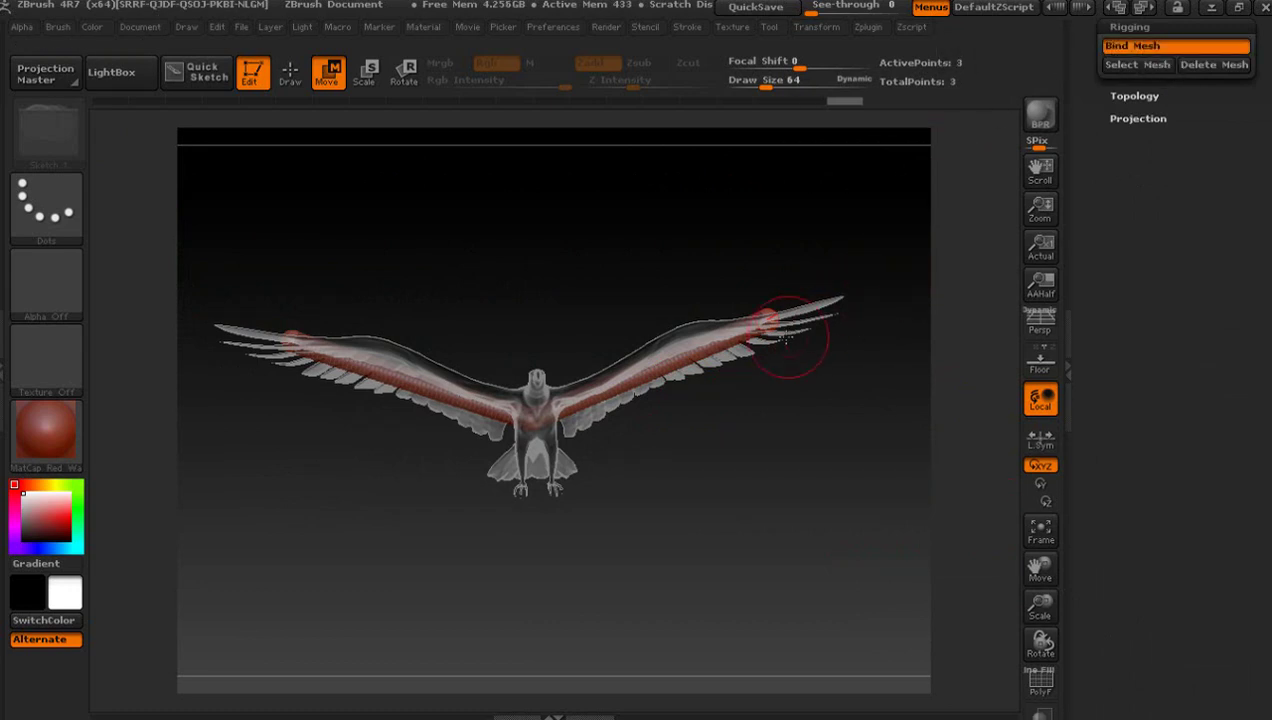
{"action": "left_click_drag", "start_coordinate": [766, 316], "coordinate": [785, 468]}
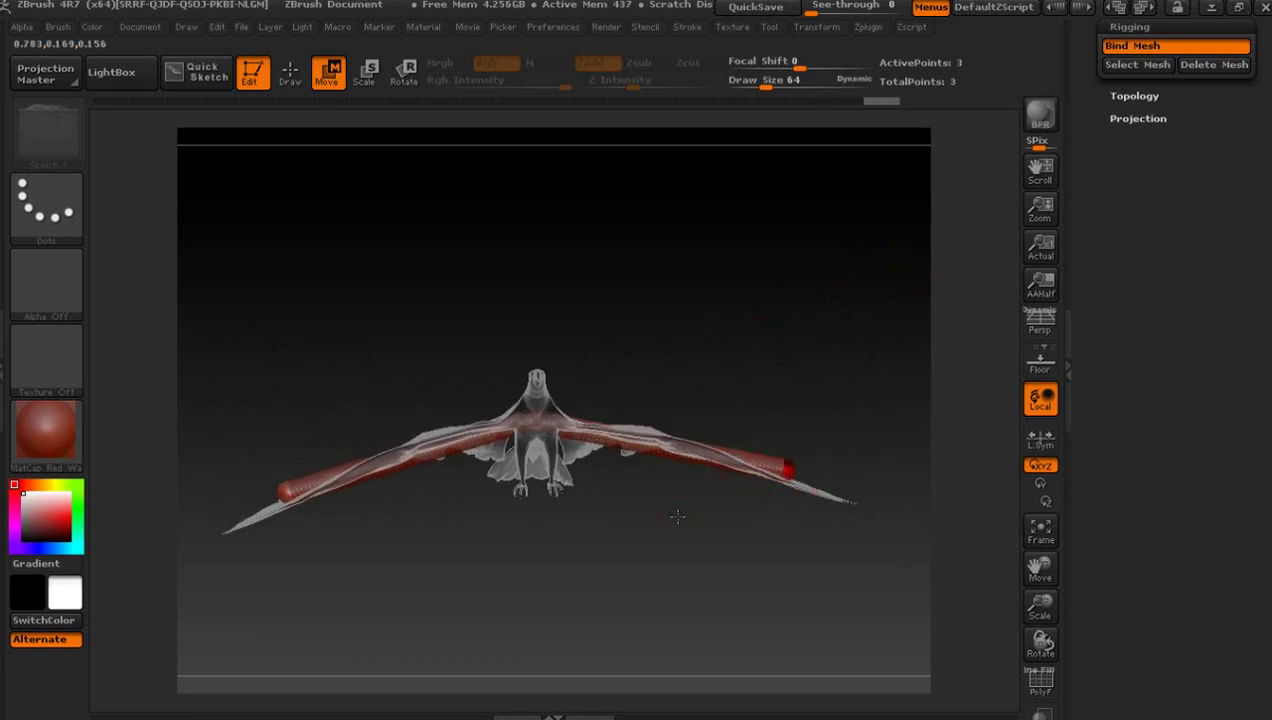
{"action": "left_click_drag", "start_coordinate": [680, 508], "coordinate": [733, 491]}
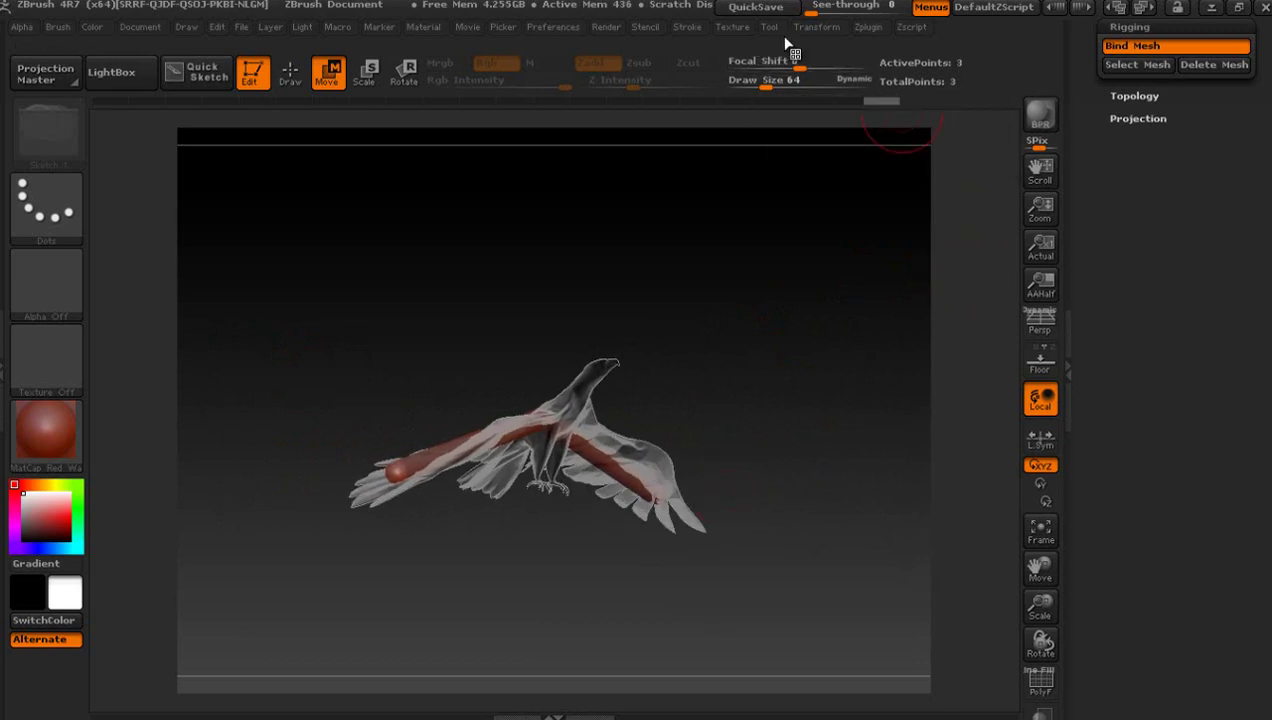
Step: Run Transpose Master's TPose>SubT to copy the rig pose onto the EAGLE_3 subtool
{"action": "left_click", "coordinate": [869, 28]}
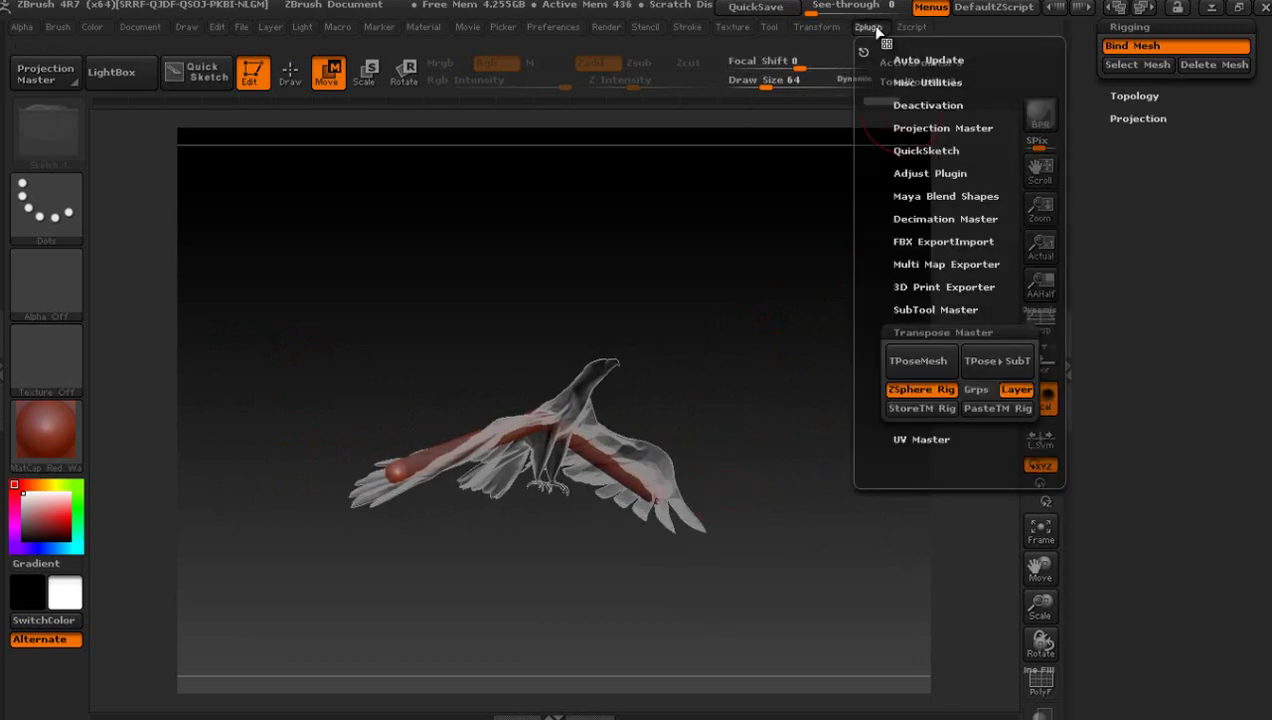
{"action": "left_click", "coordinate": [968, 360]}
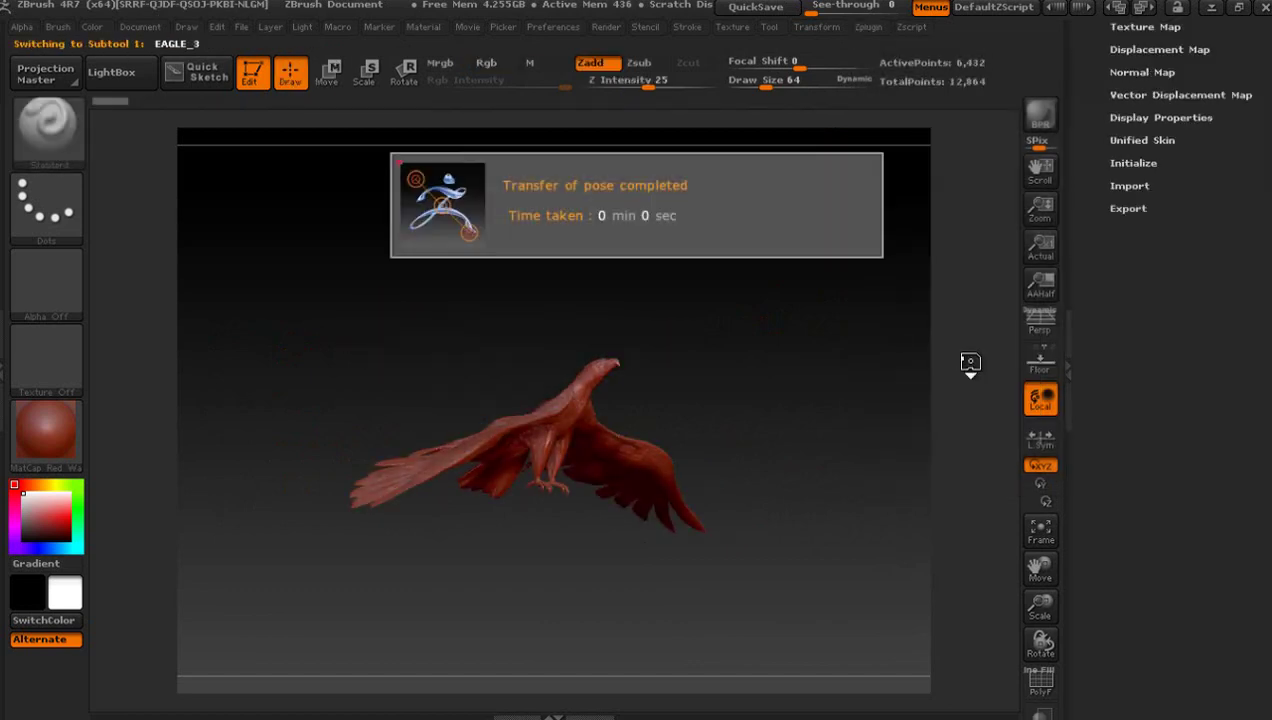
{"action": "left_click", "coordinate": [762, 401]}
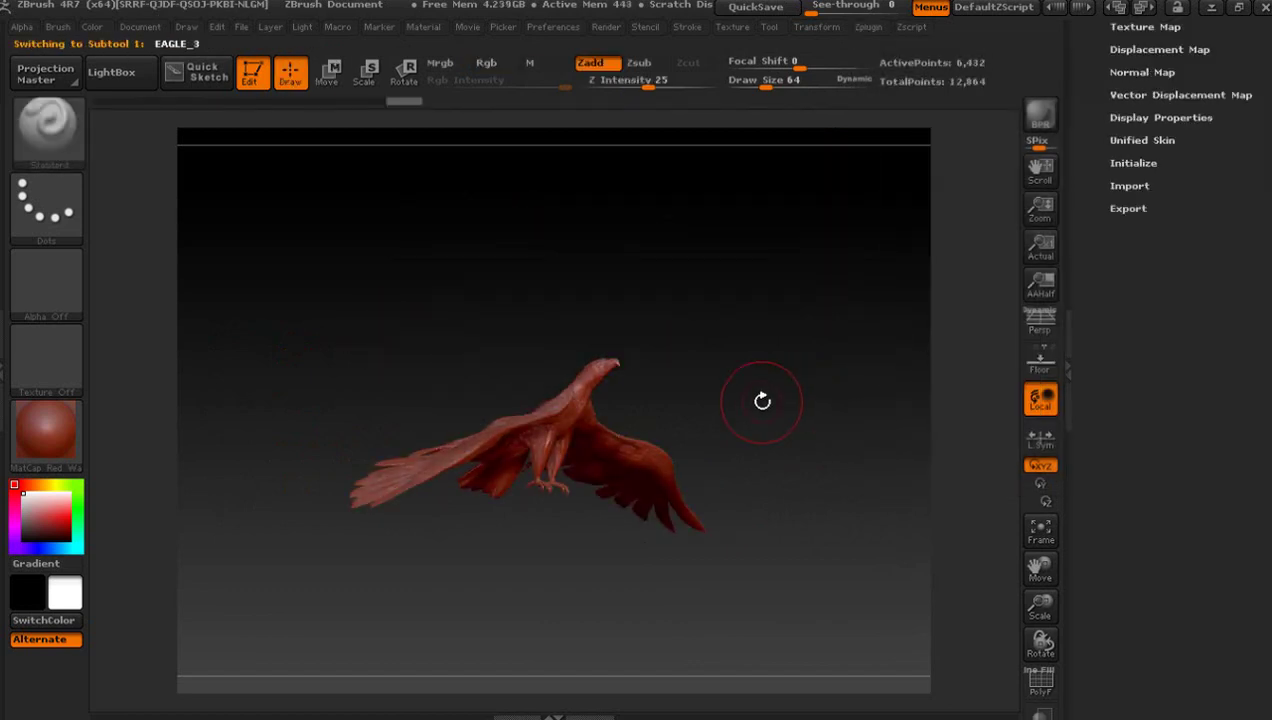
{"action": "mouse_move", "coordinate": [787, 451]}
{"action": "left_mouse_down"}
{"action": "mouse_move", "coordinate": [449, 439]}
{"action": "mouse_move", "coordinate": [701, 425]}
{"action": "mouse_move", "coordinate": [893, 380]}
{"action": "mouse_move", "coordinate": [820, 409]}
{"action": "mouse_move", "coordinate": [930, 433]}
{"action": "mouse_move", "coordinate": [900, 440]}
{"action": "mouse_move", "coordinate": [980, 388]}
{"action": "left_mouse_up"}
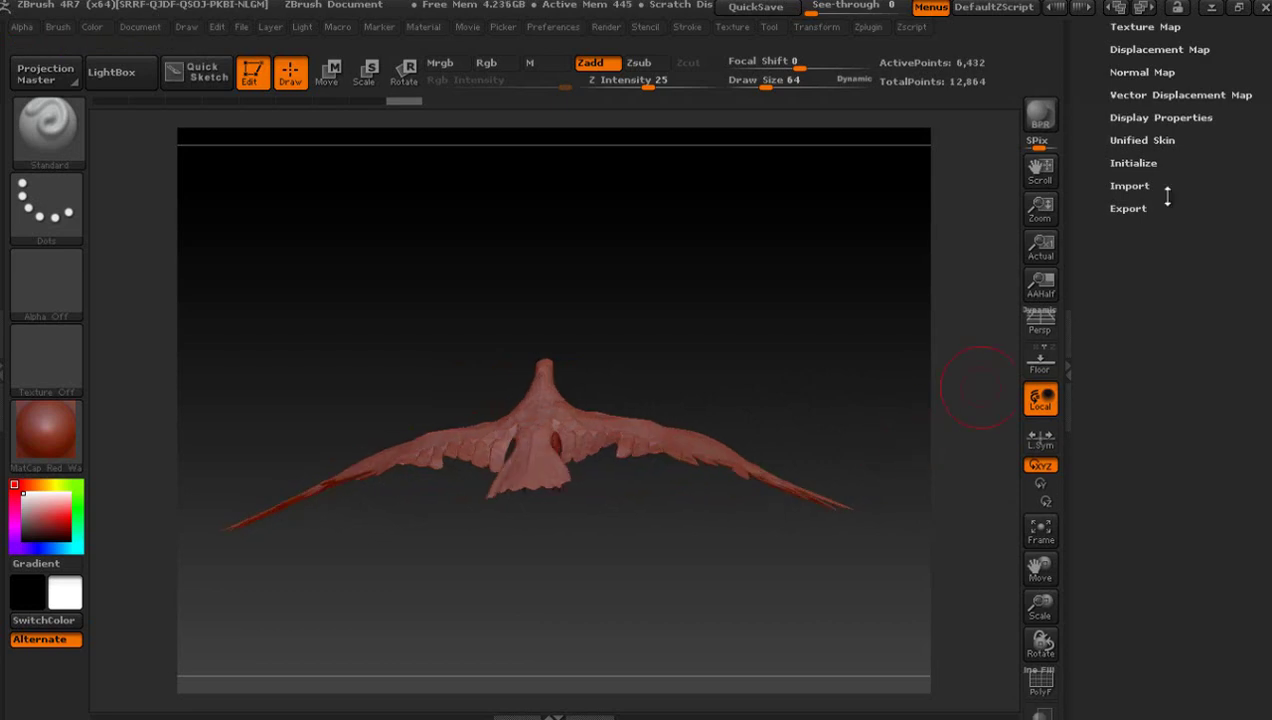
Step: Expand the eagle's Layers panel and scrub Untitled Layer 1's strength to flap the wings
{"action": "scroll", "coordinate": [1241, 454], "scroll_direction": "up", "scroll_amount": 10}
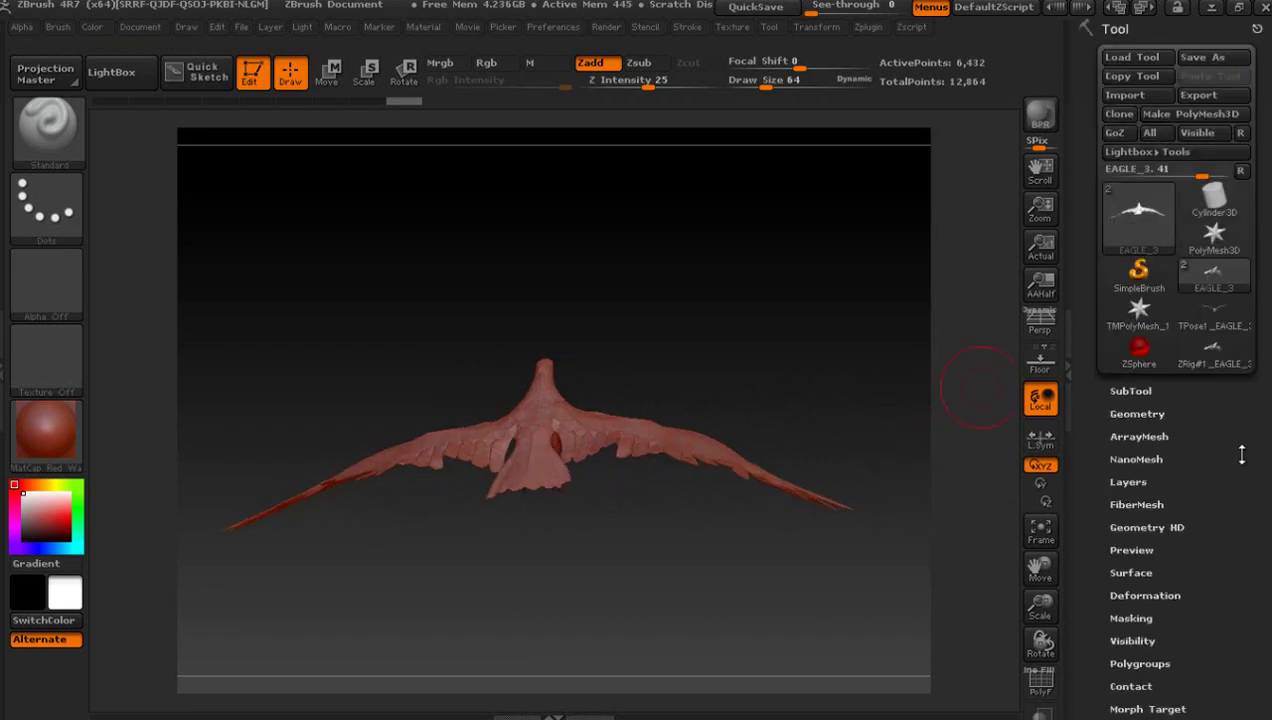
{"action": "left_click", "coordinate": [1128, 481]}
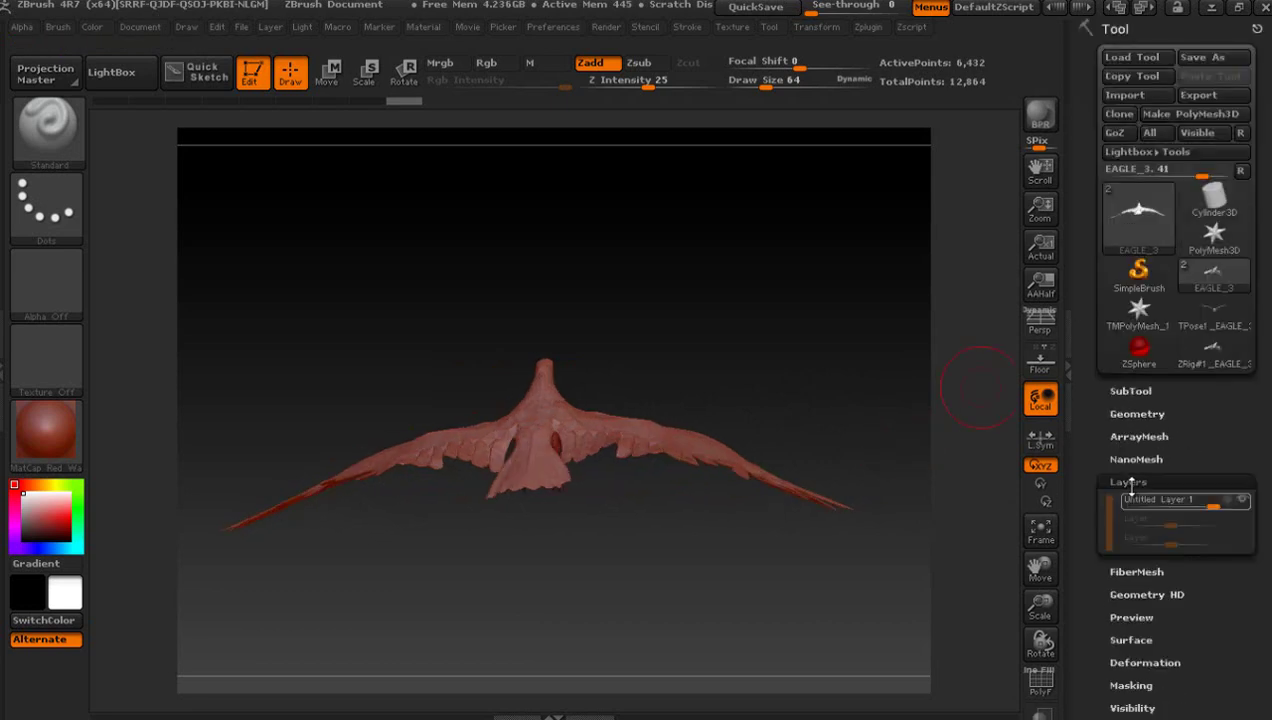
{"action": "mouse_move", "coordinate": [1213, 419]}
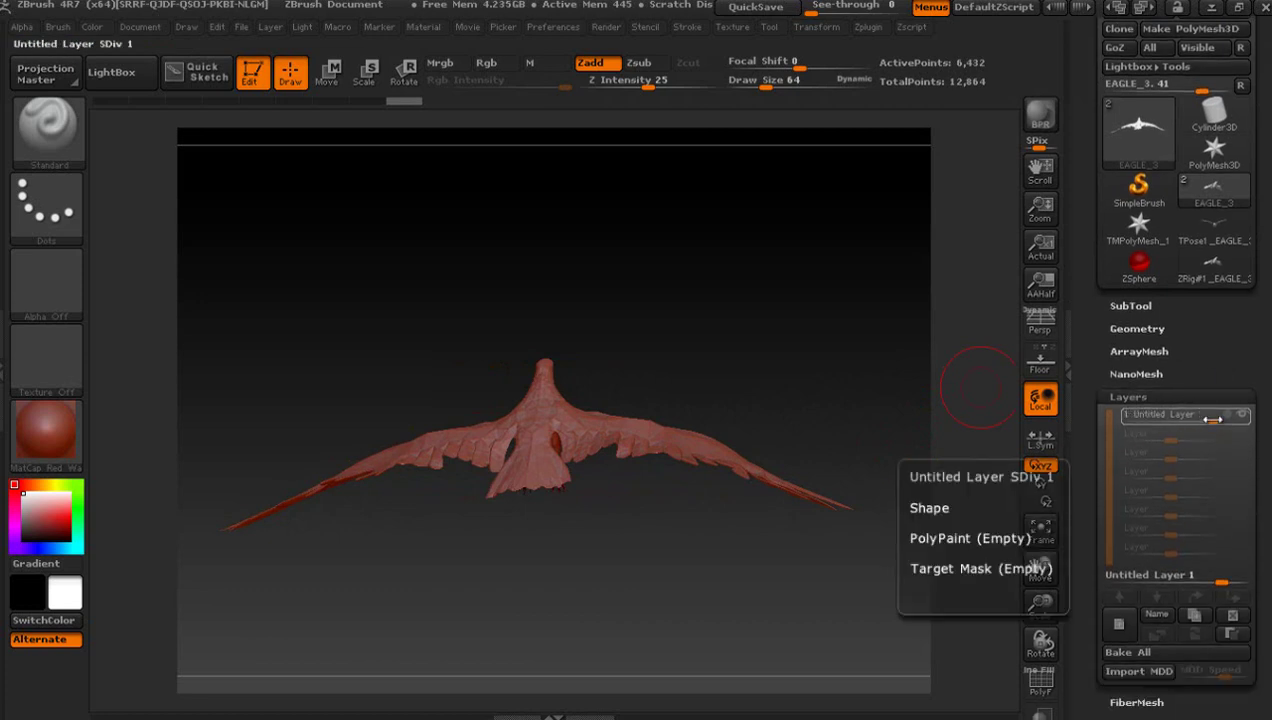
{"action": "mouse_move", "coordinate": [1211, 419]}
{"action": "left_mouse_down"}
{"action": "mouse_move", "coordinate": [1236, 421]}
{"action": "mouse_move", "coordinate": [1177, 420]}
{"action": "mouse_move", "coordinate": [1242, 414]}
{"action": "left_mouse_up"}
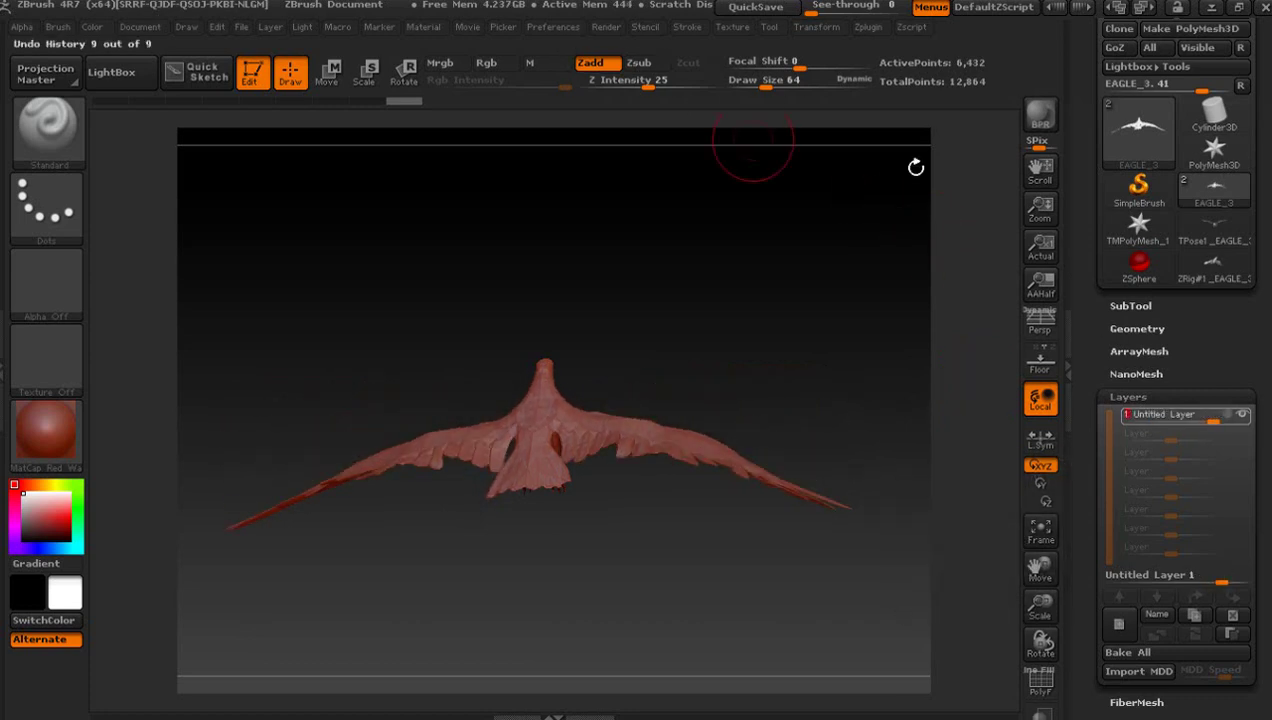
Step: Check the SubTool list, then reopen Layers and scrub Untitled Layer 1 strength again
{"action": "left_click", "coordinate": [1131, 306]}
{"action": "mouse_move", "coordinate": [1183, 145]}
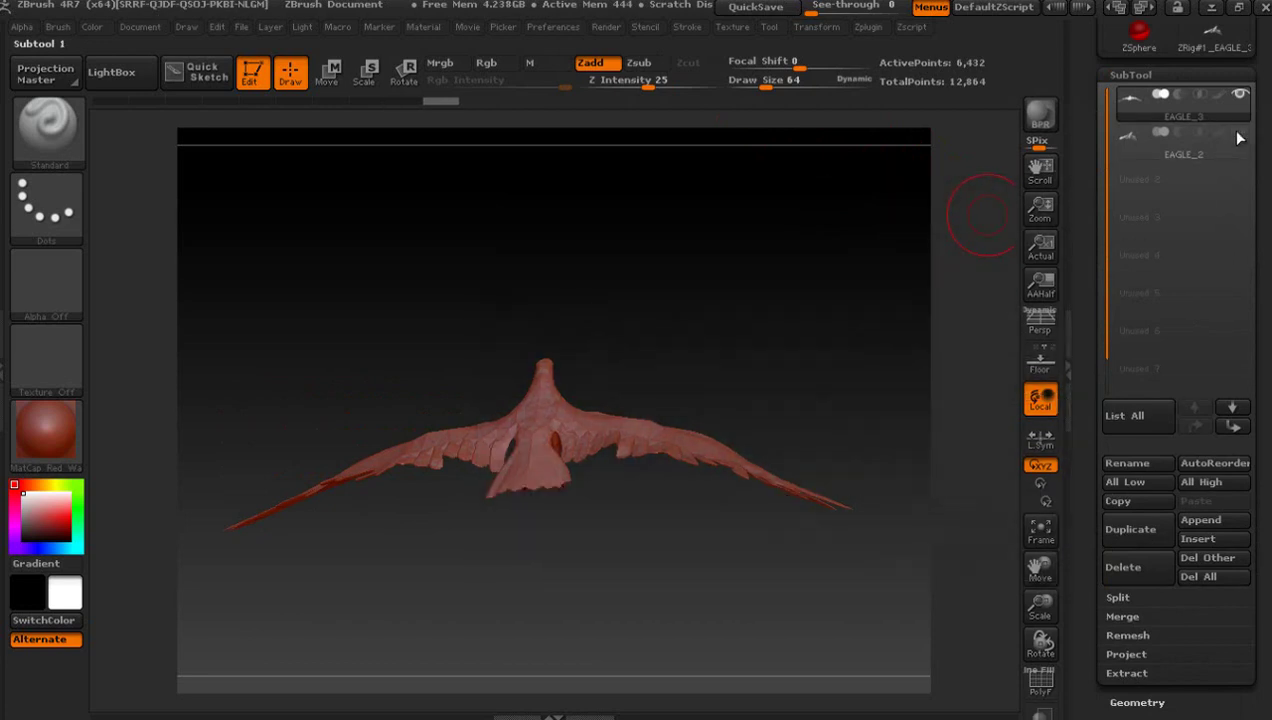
{"action": "left_click", "coordinate": [1148, 76]}
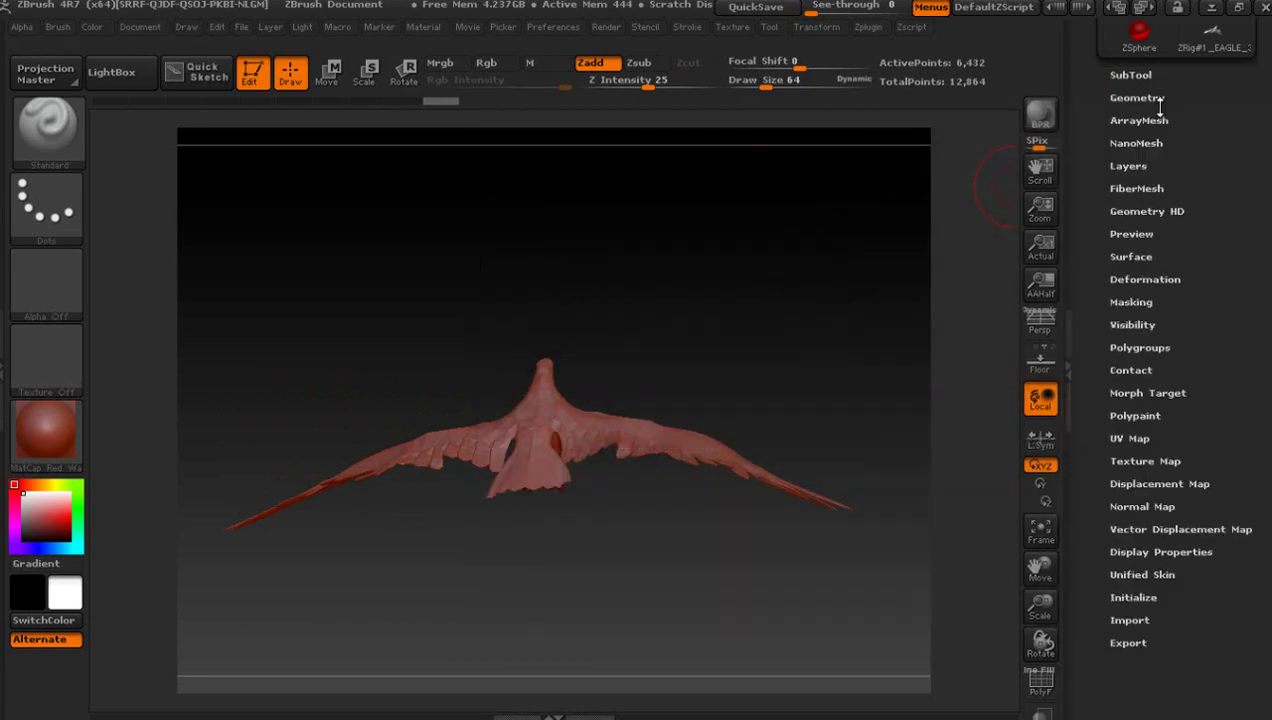
{"action": "left_click", "coordinate": [1128, 166]}
{"action": "mouse_move", "coordinate": [1165, 183]}
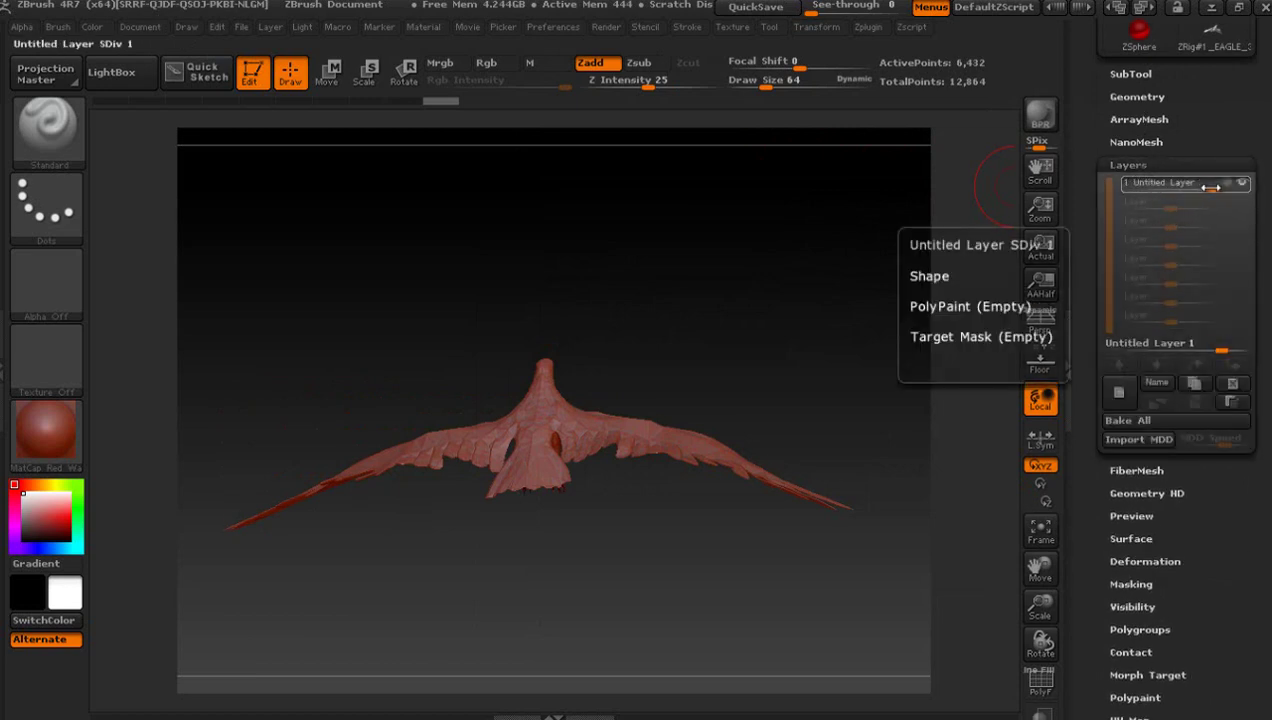
{"action": "left_click_drag", "start_coordinate": [1210, 187], "coordinate": [1228, 183]}
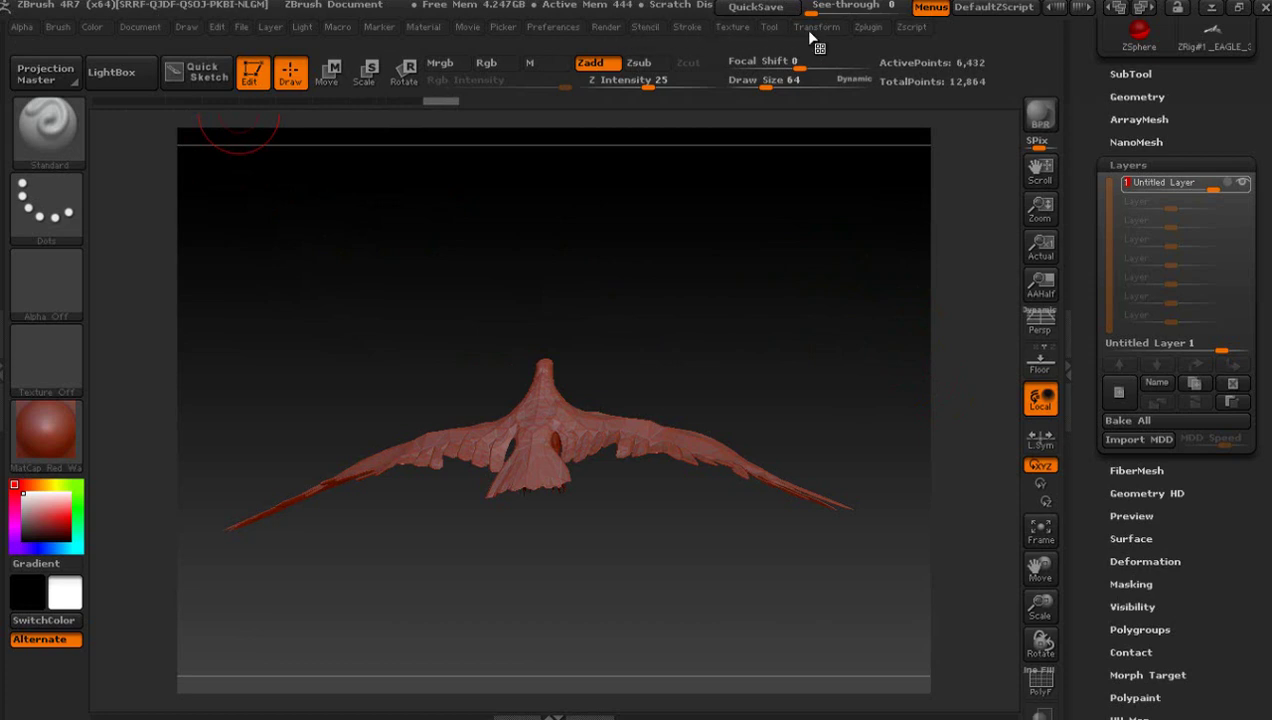
Step: Browse the Zplugin and Transform menus
{"action": "left_click", "coordinate": [866, 30]}
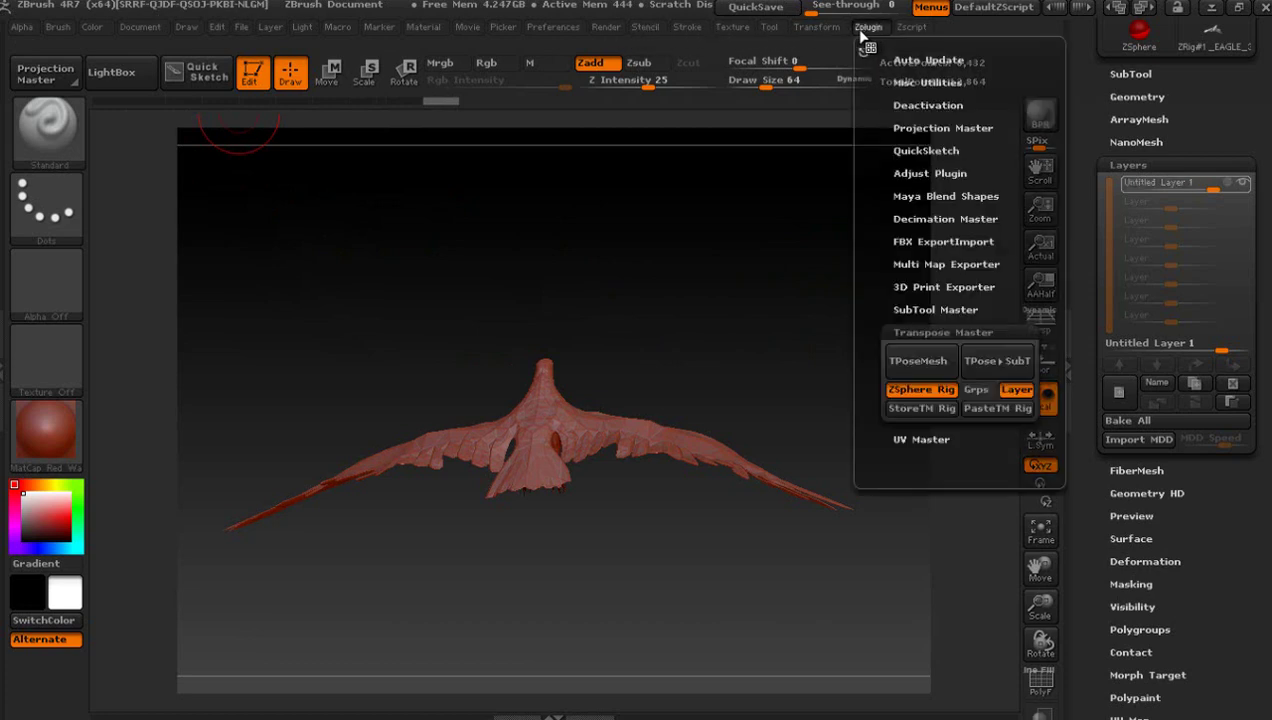
{"action": "left_click", "coordinate": [812, 28]}
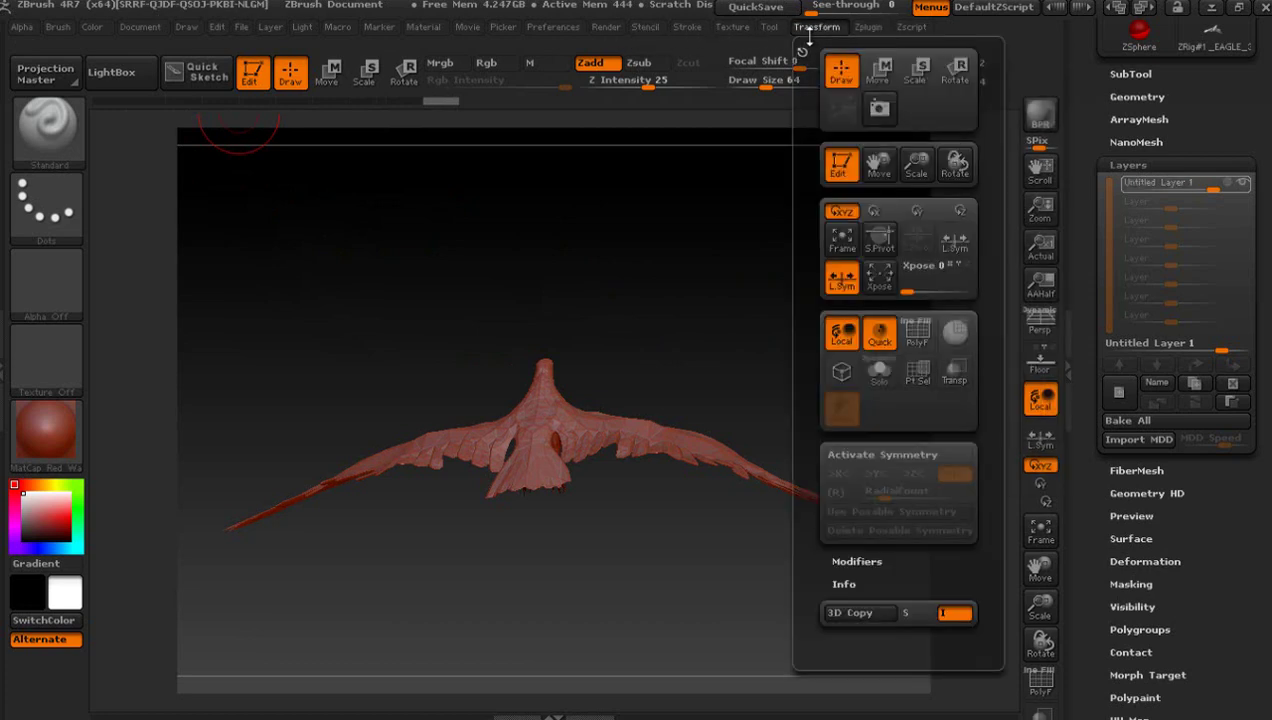
{"action": "left_click", "coordinate": [870, 27]}
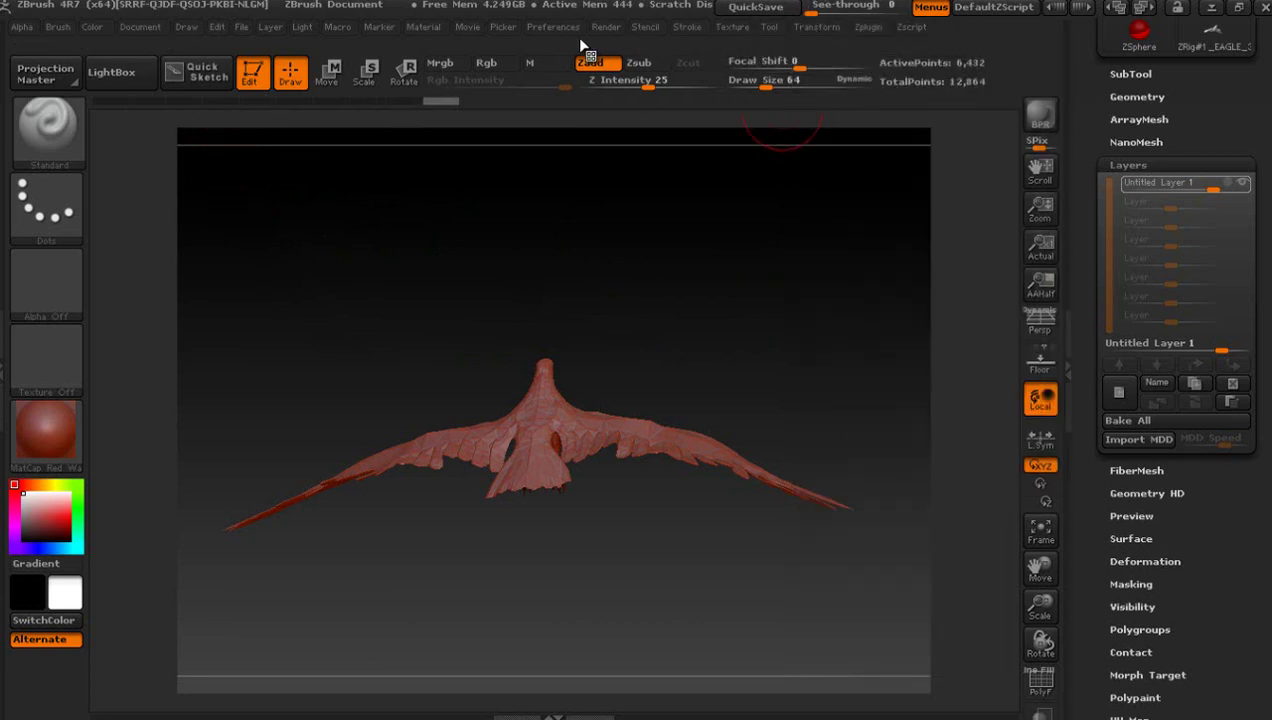
Step: Select Texture 27 as the paint texture, turn Rgb on and Zadd off
{"action": "left_click", "coordinate": [42, 378]}
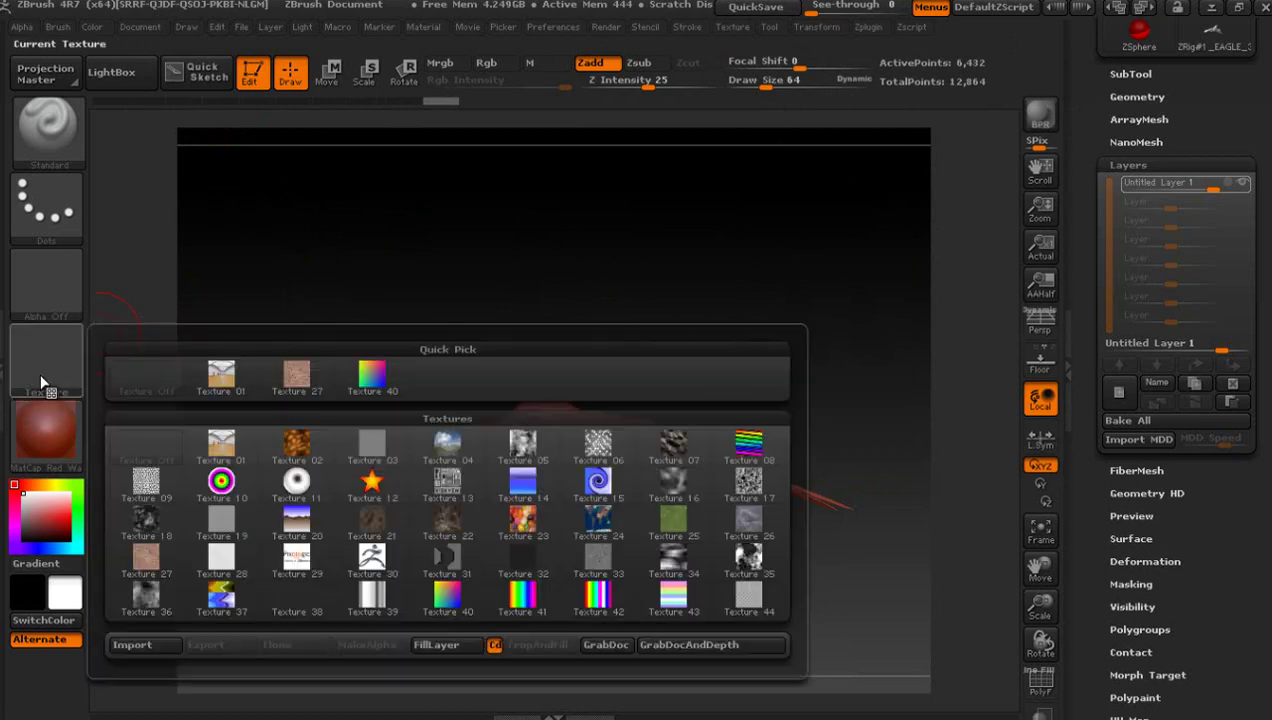
{"action": "left_click", "coordinate": [297, 374]}
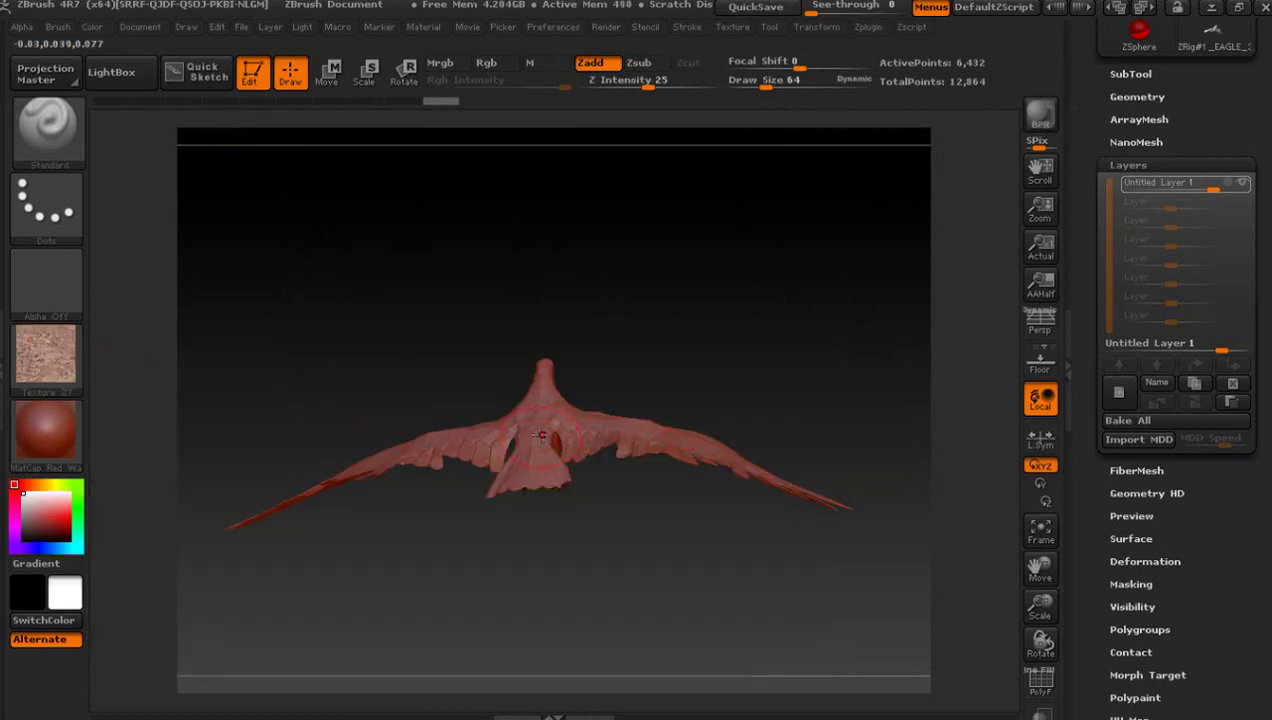
{"action": "left_click", "coordinate": [490, 64]}
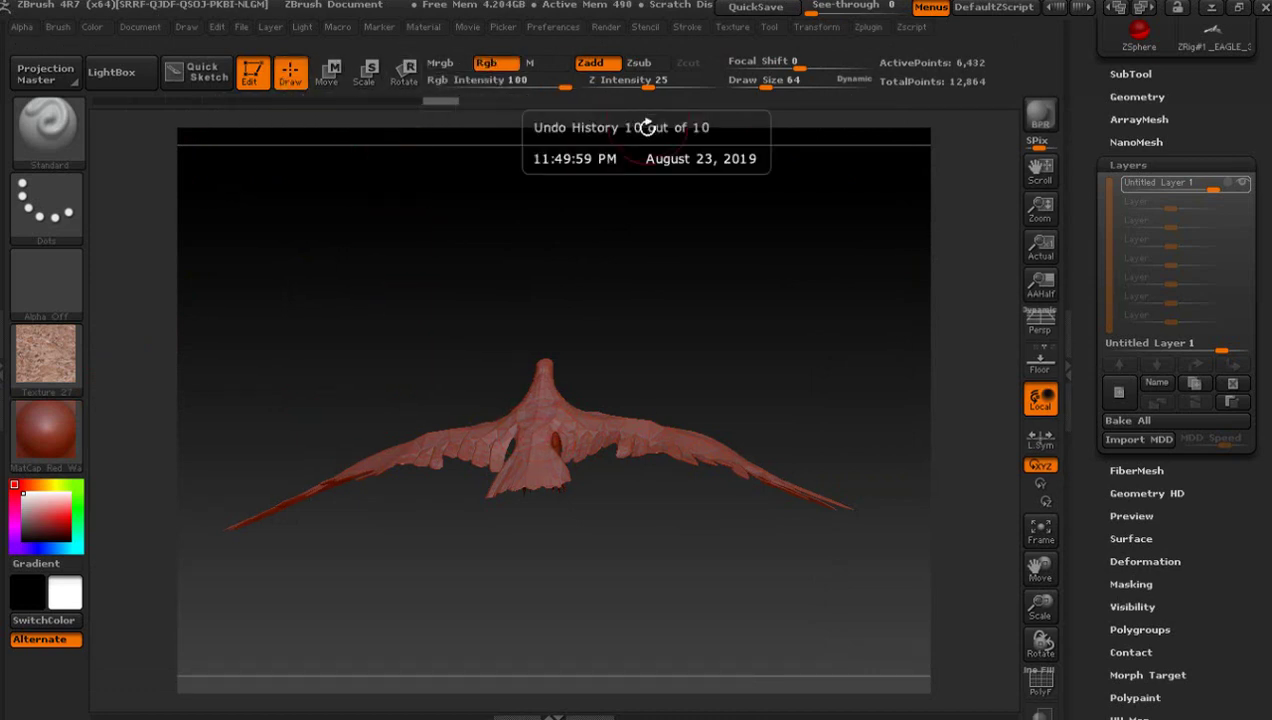
{"action": "left_click", "coordinate": [590, 63]}
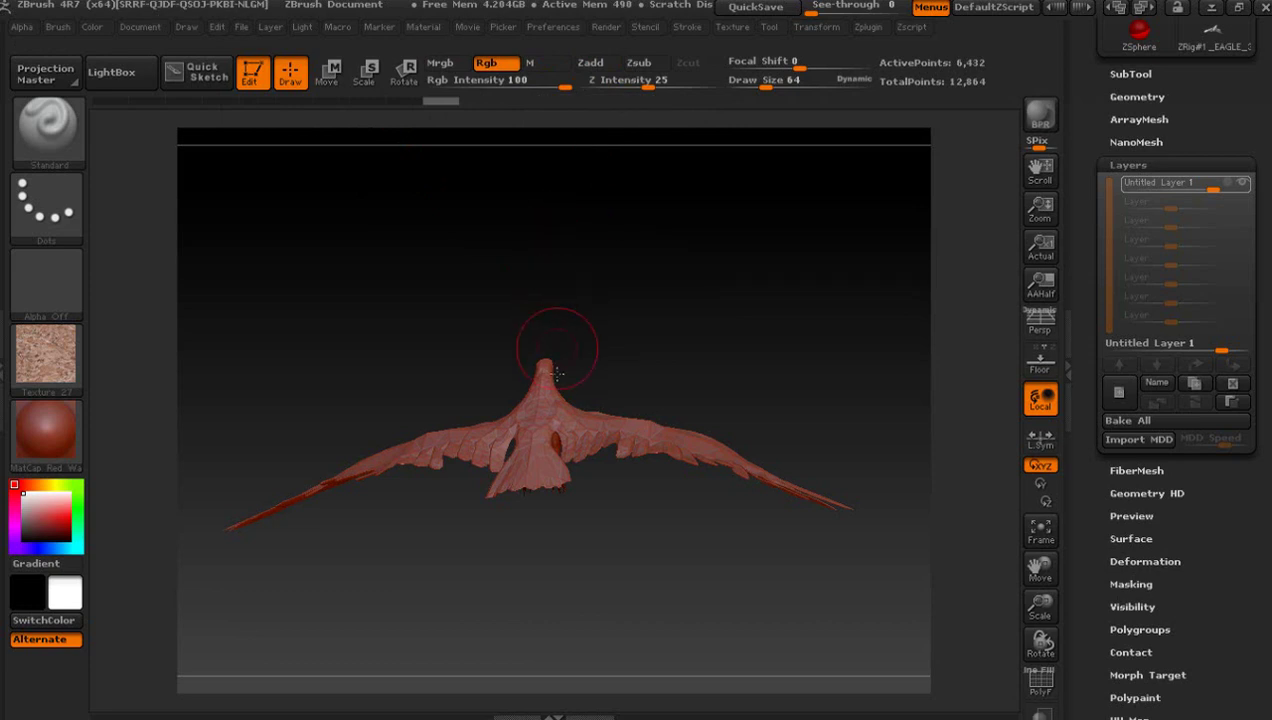
Step: Polypaint darker red over the eagle's body, neck, tail and inner wings
{"action": "mouse_move", "coordinate": [562, 421]}
{"action": "left_mouse_down"}
{"action": "mouse_move", "coordinate": [515, 408]}
{"action": "mouse_move", "coordinate": [550, 378]}
{"action": "left_mouse_up"}
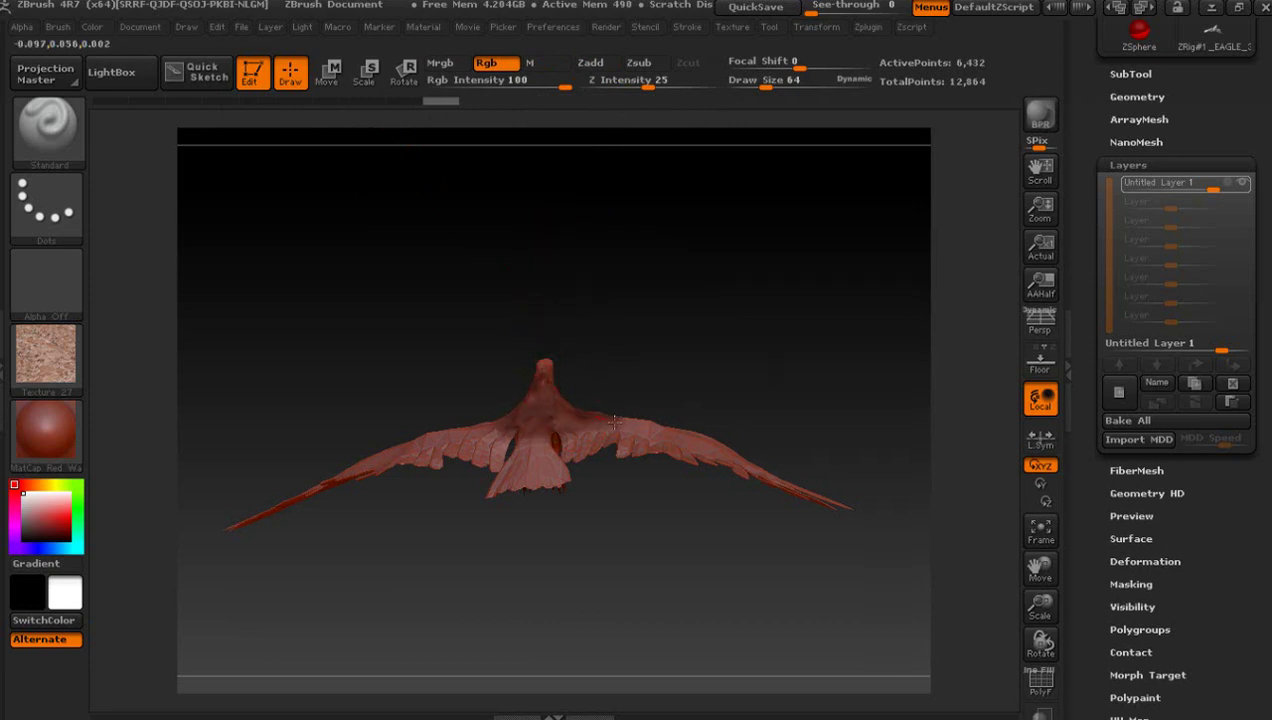
{"action": "mouse_move", "coordinate": [614, 423]}
{"action": "left_mouse_down"}
{"action": "mouse_move", "coordinate": [490, 417]}
{"action": "mouse_move", "coordinate": [556, 404]}
{"action": "left_mouse_up"}
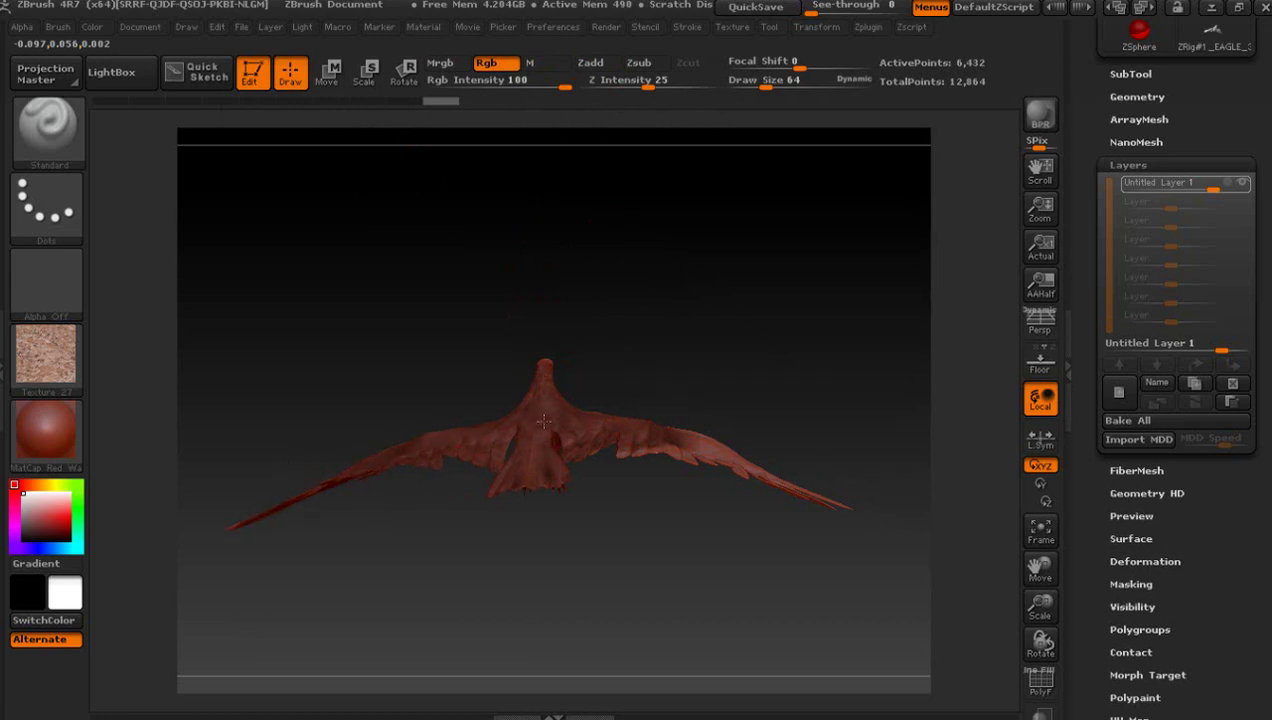
{"action": "left_click_drag", "start_coordinate": [777, 448], "coordinate": [619, 460]}
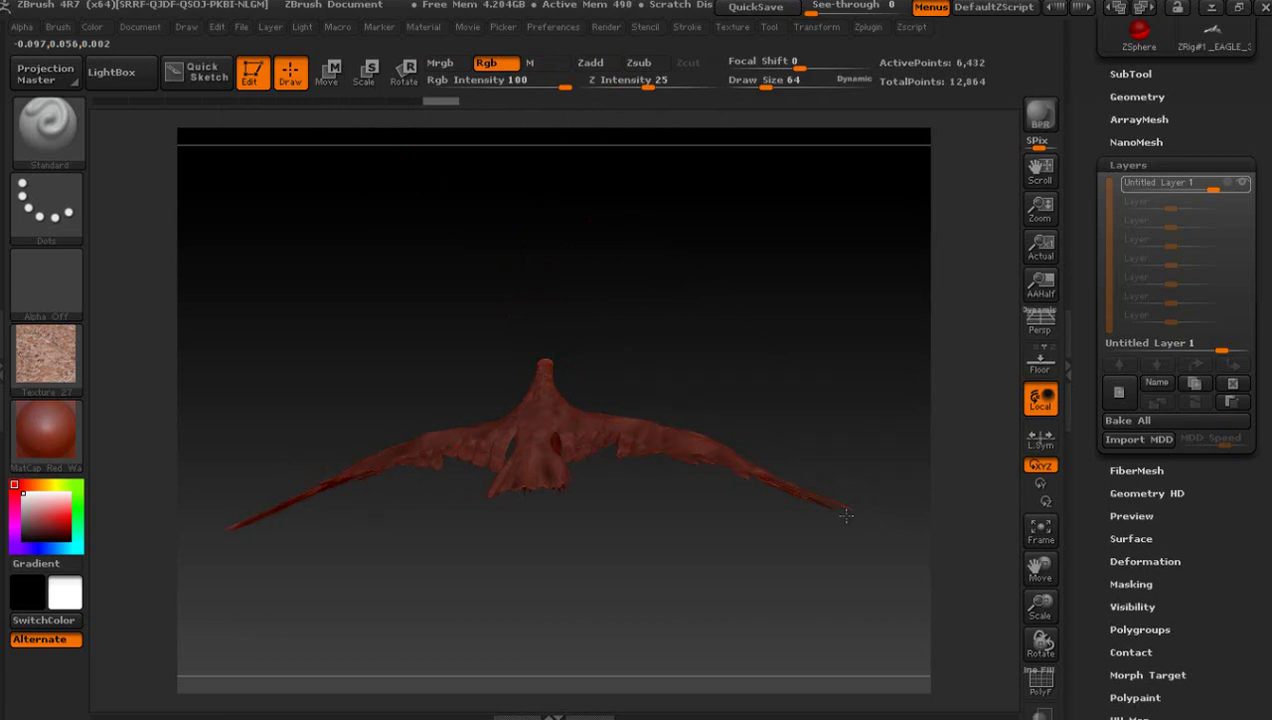
{"action": "left_click_drag", "start_coordinate": [662, 528], "coordinate": [563, 588]}
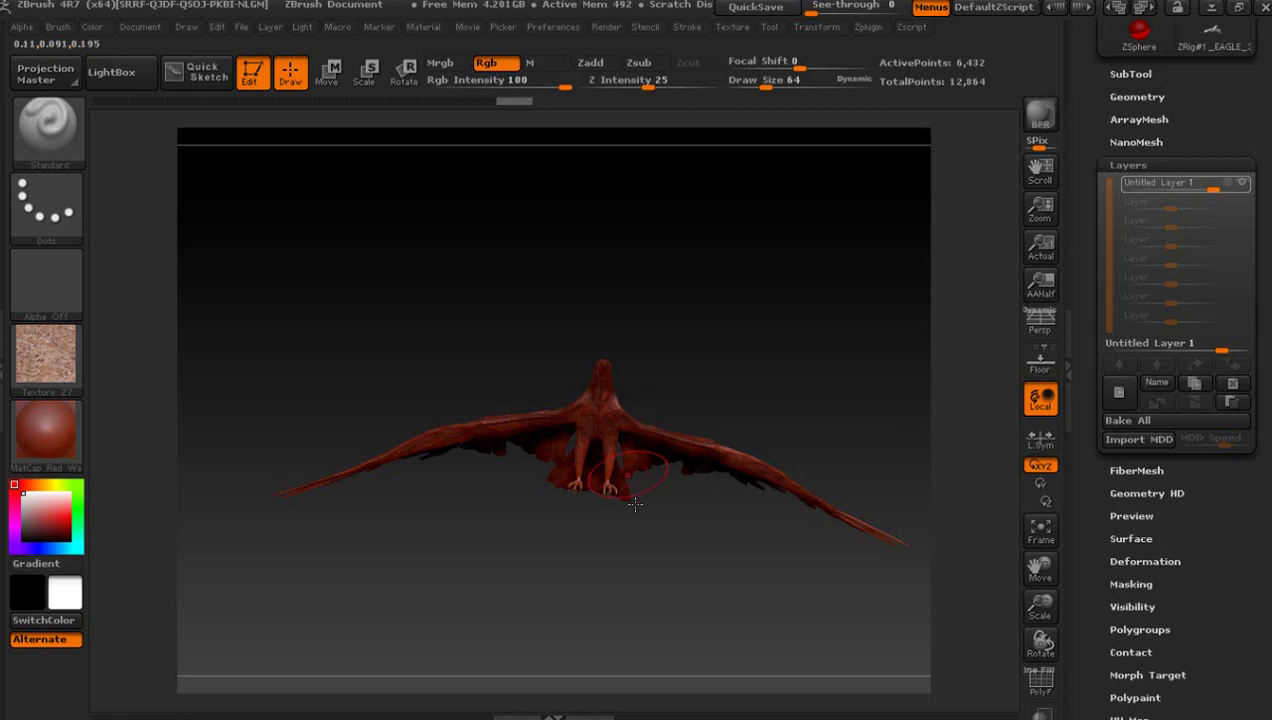
{"action": "mouse_move", "coordinate": [619, 391]}
{"action": "left_mouse_down"}
{"action": "mouse_move", "coordinate": [864, 567]}
{"action": "mouse_move", "coordinate": [789, 598]}
{"action": "left_mouse_up"}
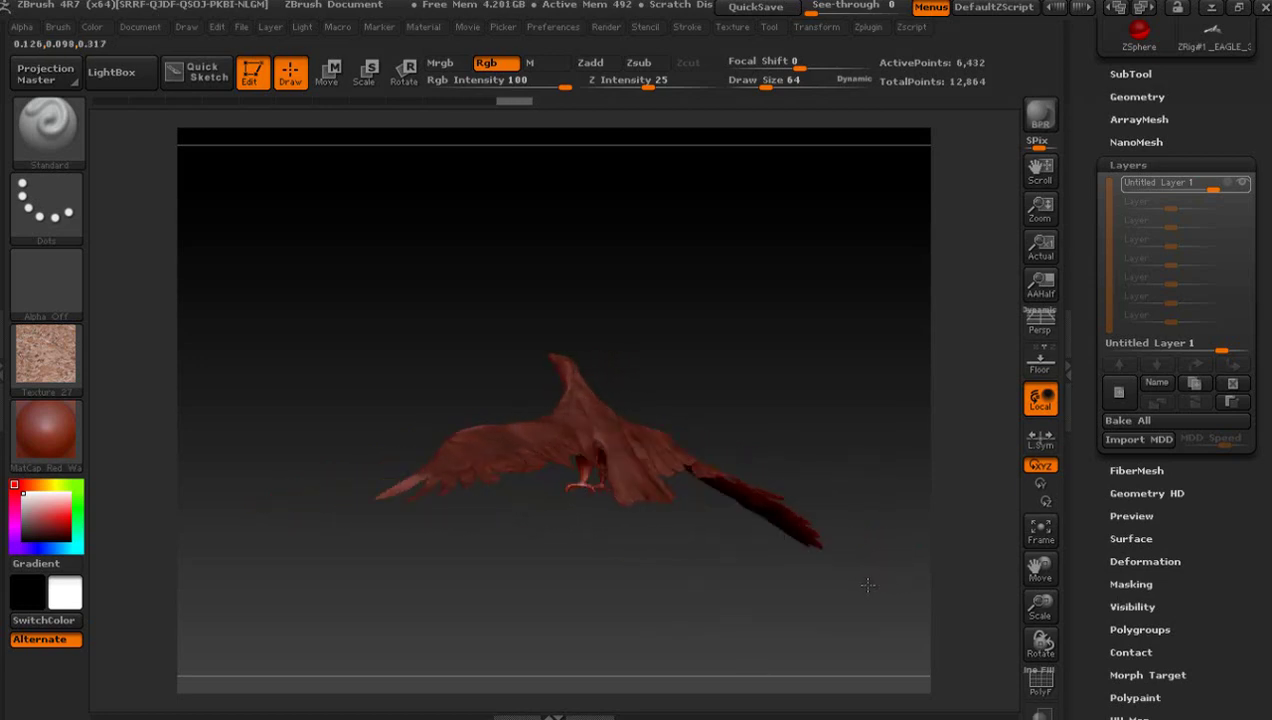
{"action": "mouse_move", "coordinate": [1215, 619]}
{"action": "left_mouse_down"}
{"action": "mouse_move", "coordinate": [1156, 396]}
{"action": "mouse_move", "coordinate": [1178, 490]}
{"action": "left_mouse_up"}
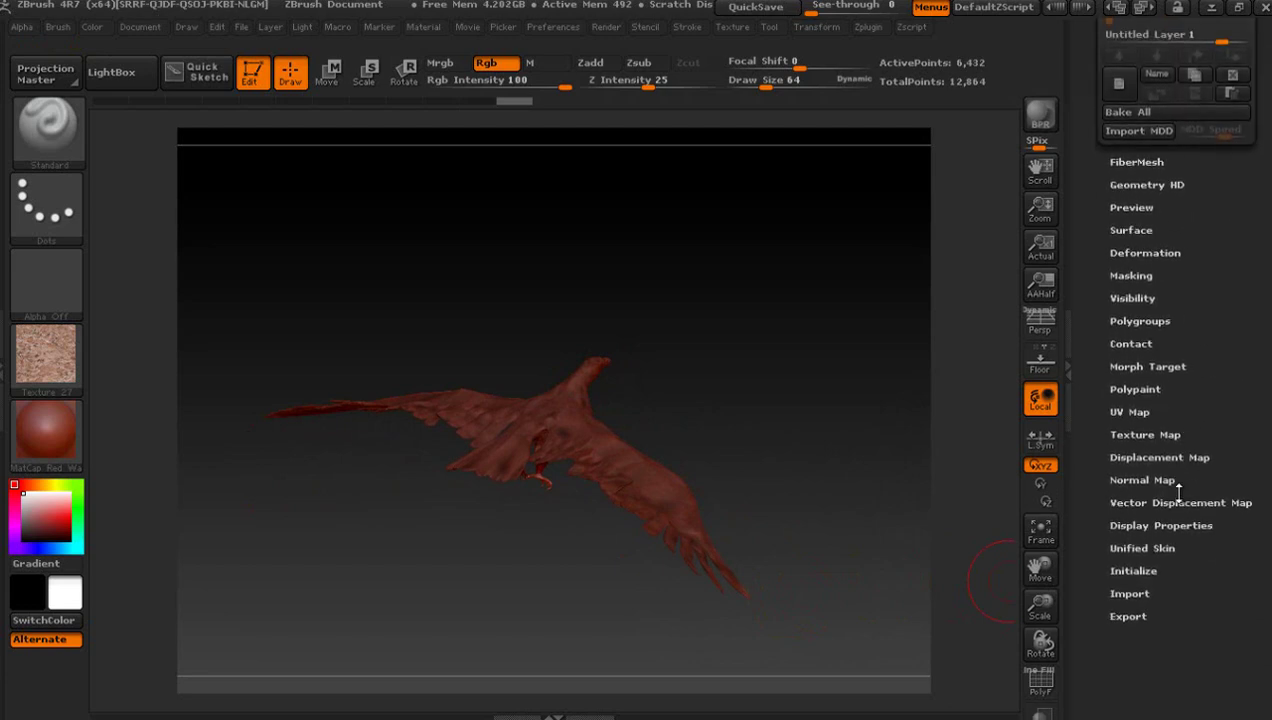
Step: Apply the rainbow texture map to the eagle from Tool > Texture Map
{"action": "left_click", "coordinate": [1145, 432]}
{"action": "left_click", "coordinate": [1138, 355]}
{"action": "left_click", "coordinate": [520, 302]}
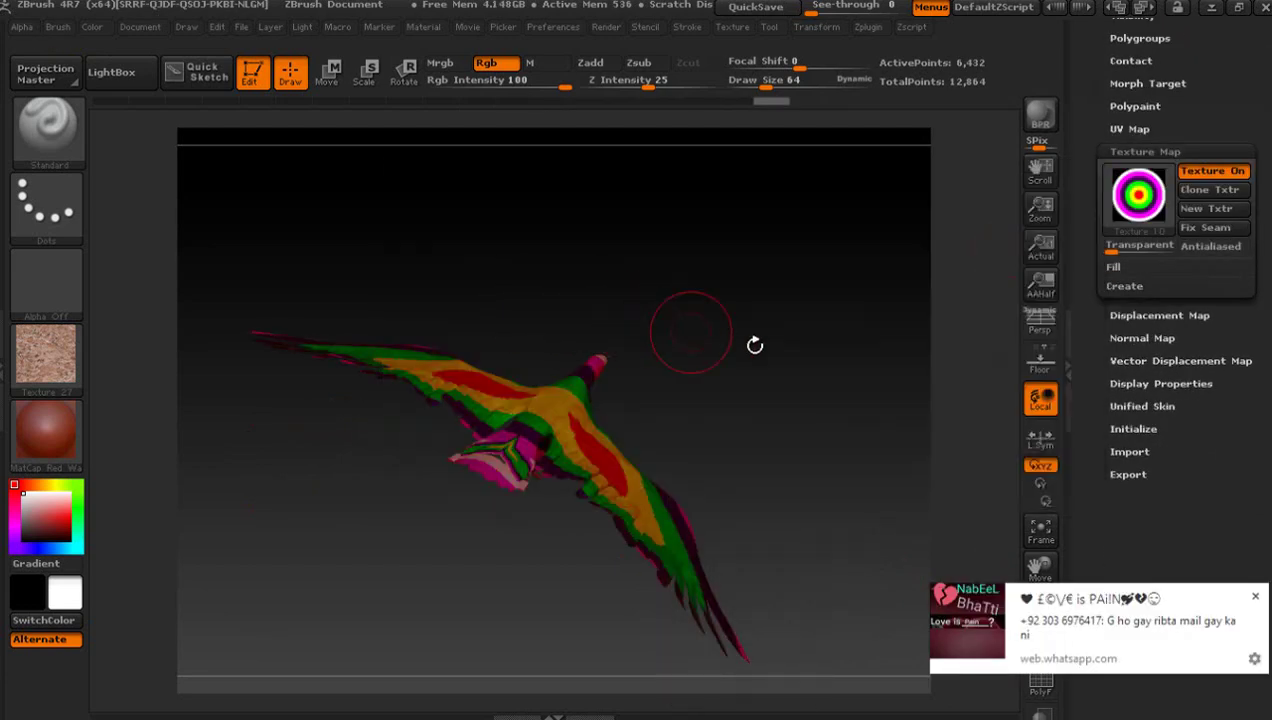
{"action": "mouse_move", "coordinate": [755, 345]}
{"action": "left_mouse_down"}
{"action": "mouse_move", "coordinate": [391, 263]}
{"action": "mouse_move", "coordinate": [420, 286]}
{"action": "mouse_move", "coordinate": [267, 258]}
{"action": "mouse_move", "coordinate": [321, 264]}
{"action": "left_mouse_up"}
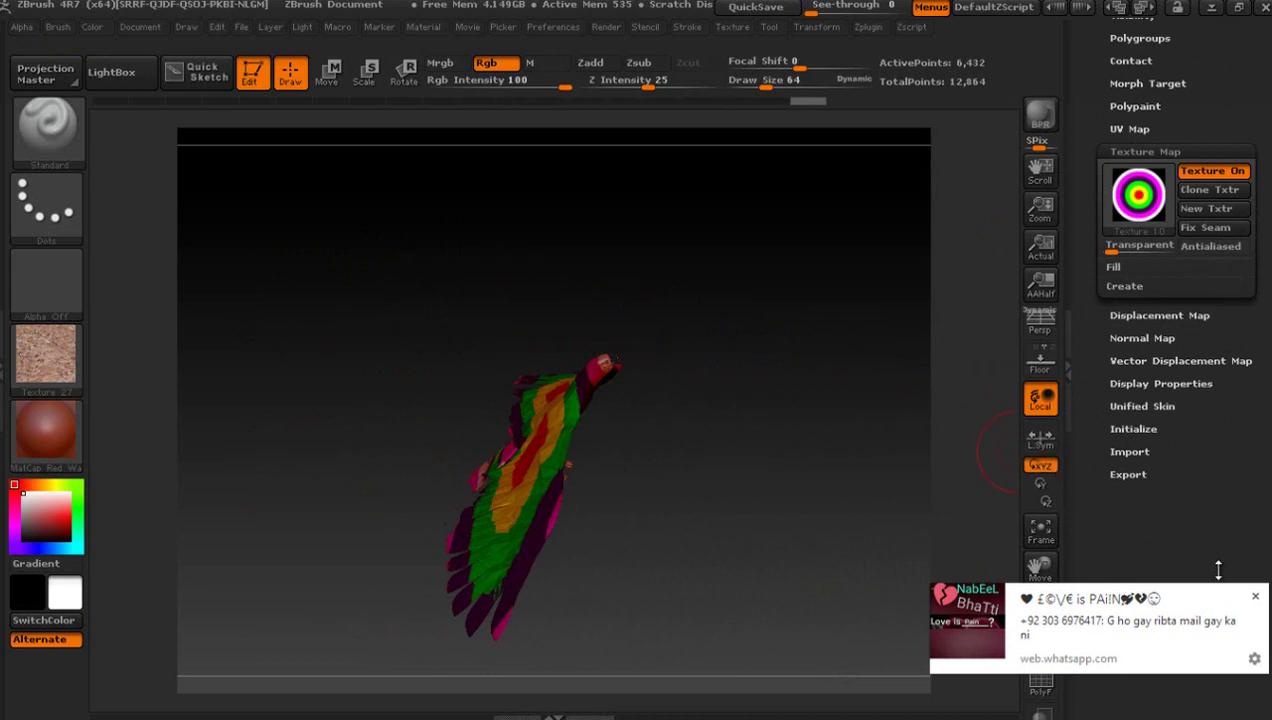
Step: Dismiss the chat pop-up, collapse Texture Map, and scroll the tray back to EAGLE_3
{"action": "left_click", "coordinate": [1256, 597]}
{"action": "left_click", "coordinate": [1148, 151]}
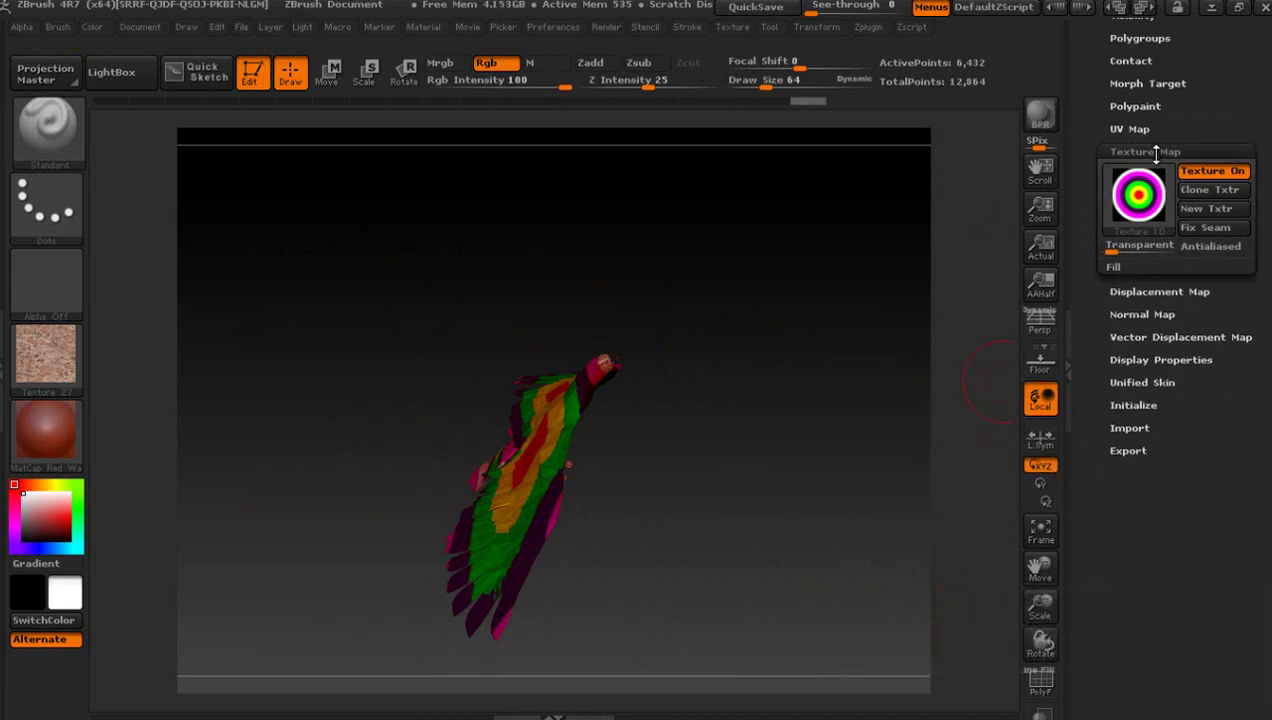
{"action": "mouse_move", "coordinate": [698, 261]}
{"action": "left_mouse_down"}
{"action": "mouse_move", "coordinate": [766, 323]}
{"action": "mouse_move", "coordinate": [795, 311]}
{"action": "left_mouse_up"}
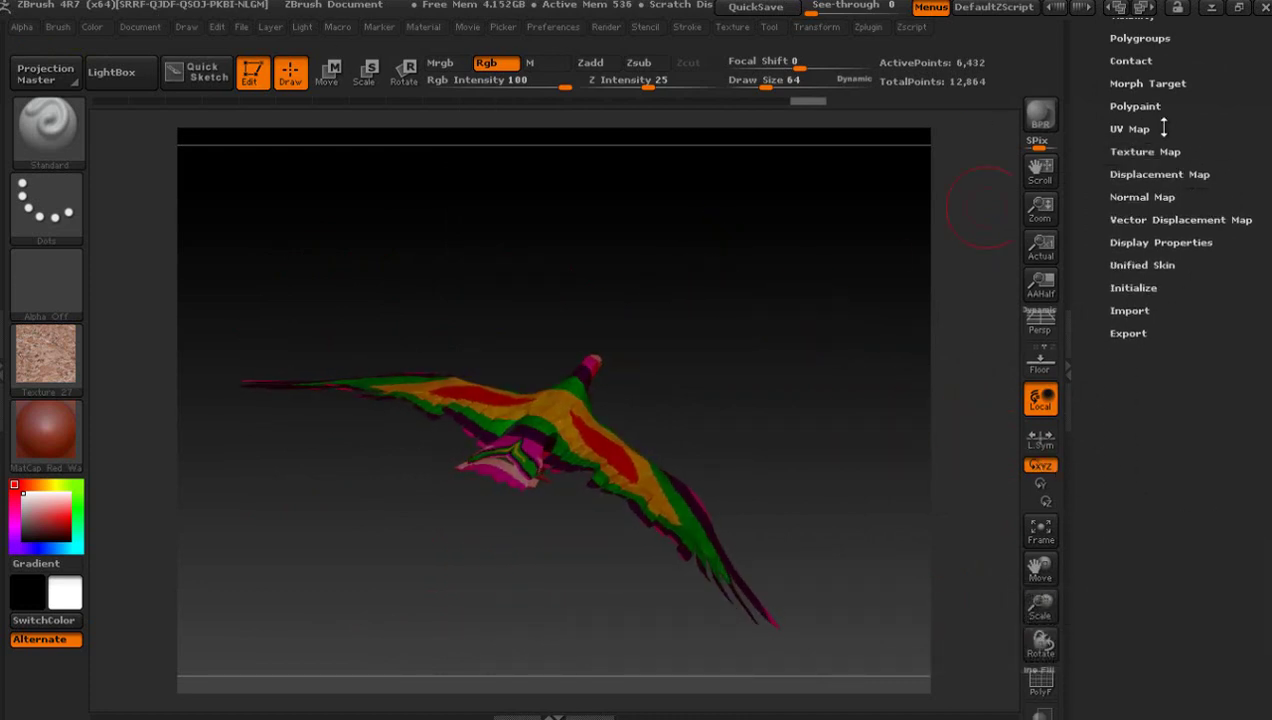
{"action": "left_click_drag", "start_coordinate": [1217, 307], "coordinate": [1241, 481]}
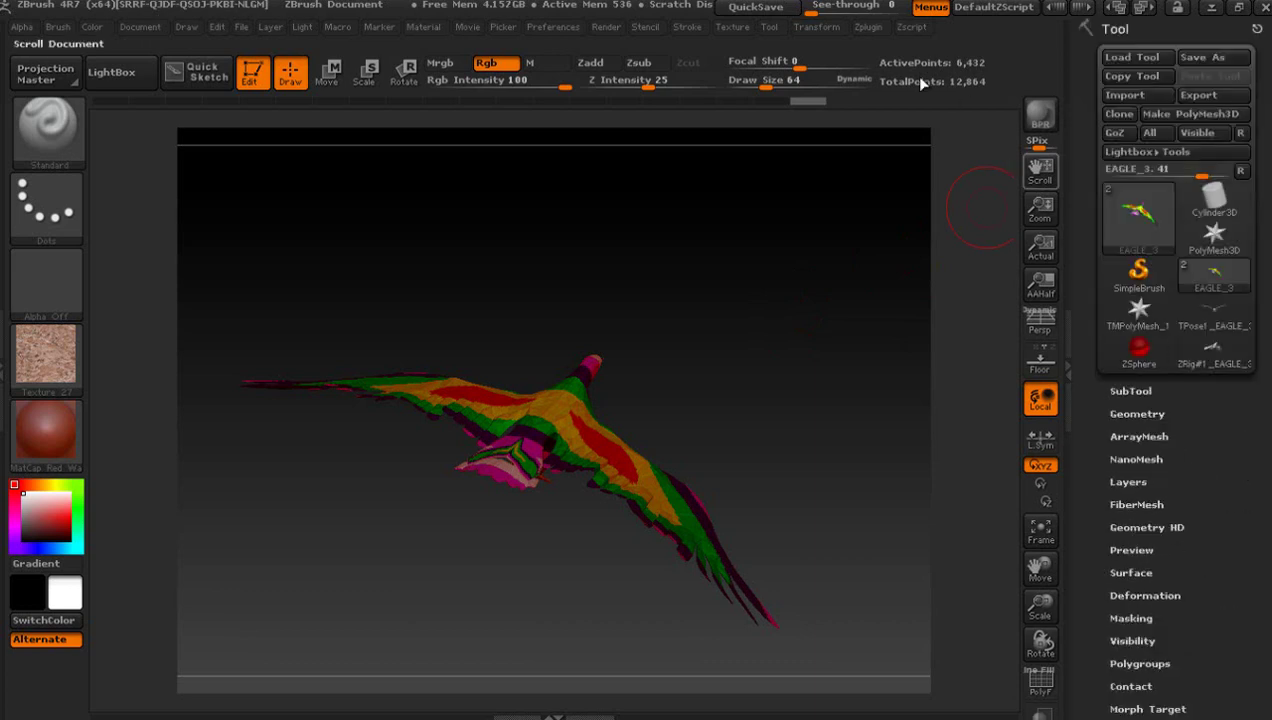
Step: Create a ZSphere rig with Transpose Master TPoseMesh, turn Rgb off, and enable Activate Symmetry
{"action": "left_click", "coordinate": [867, 28]}
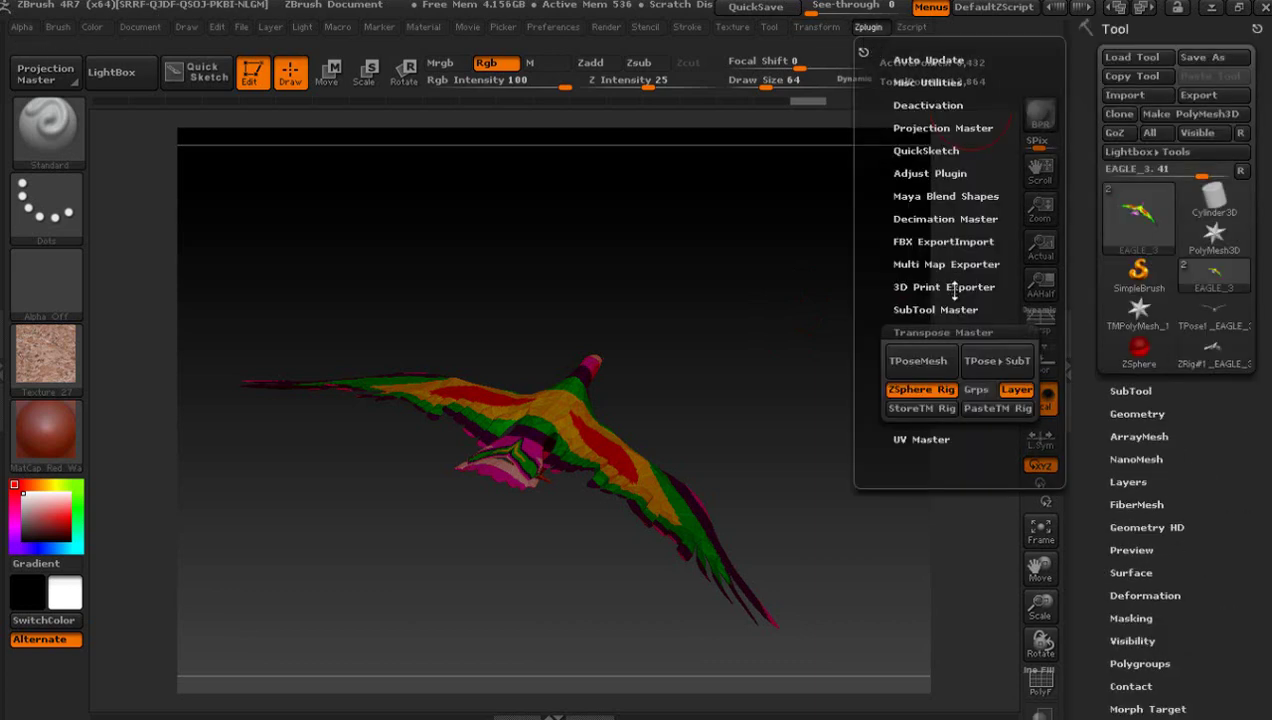
{"action": "left_click", "coordinate": [948, 370]}
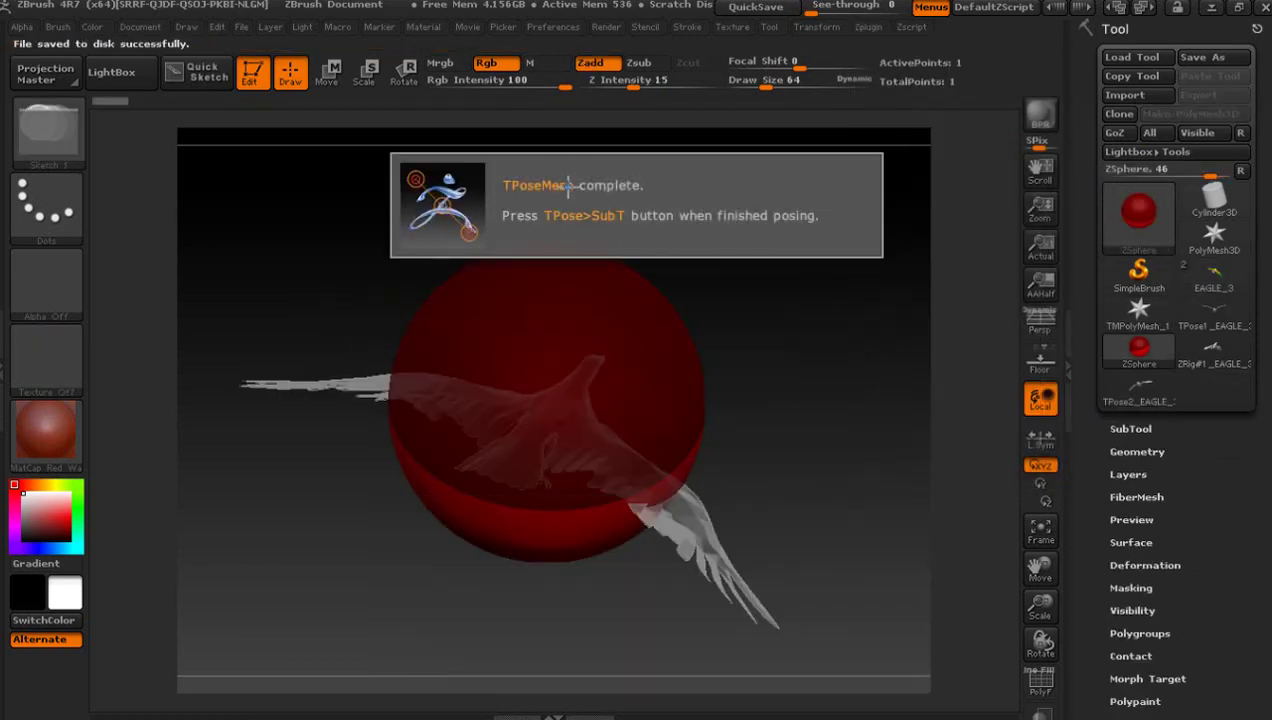
{"action": "left_click", "coordinate": [496, 68]}
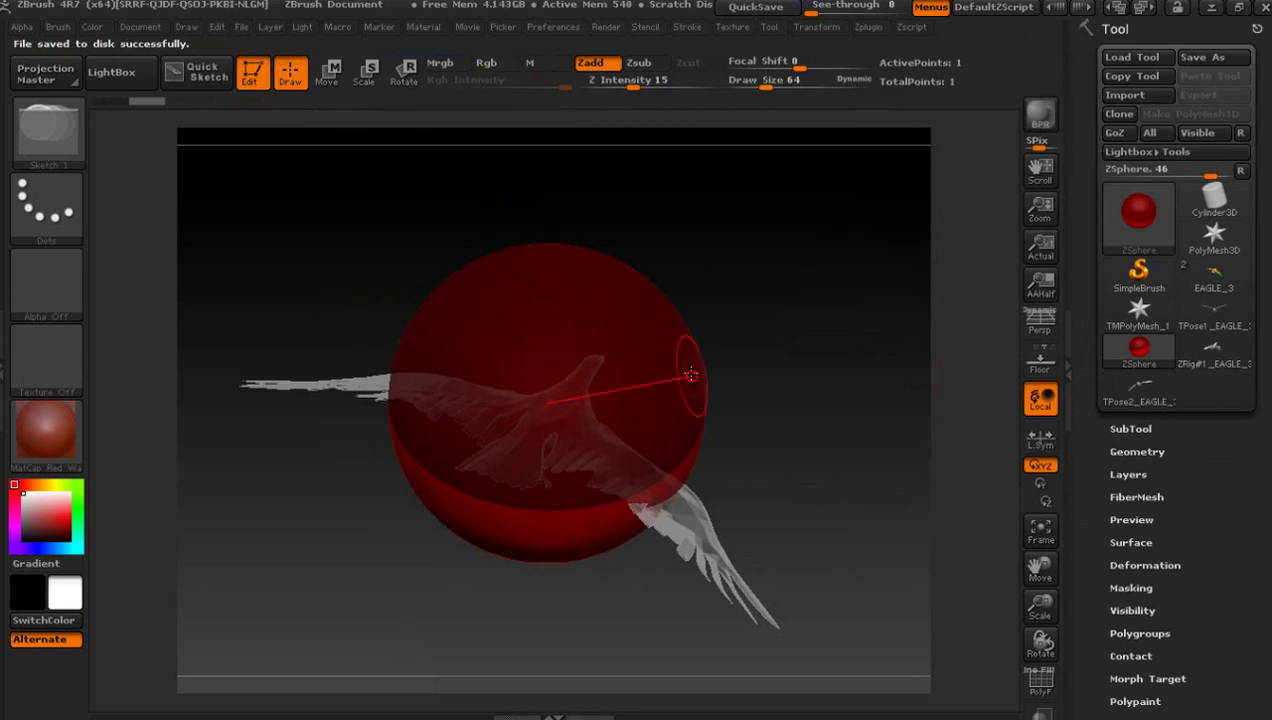
{"action": "left_click", "coordinate": [818, 28]}
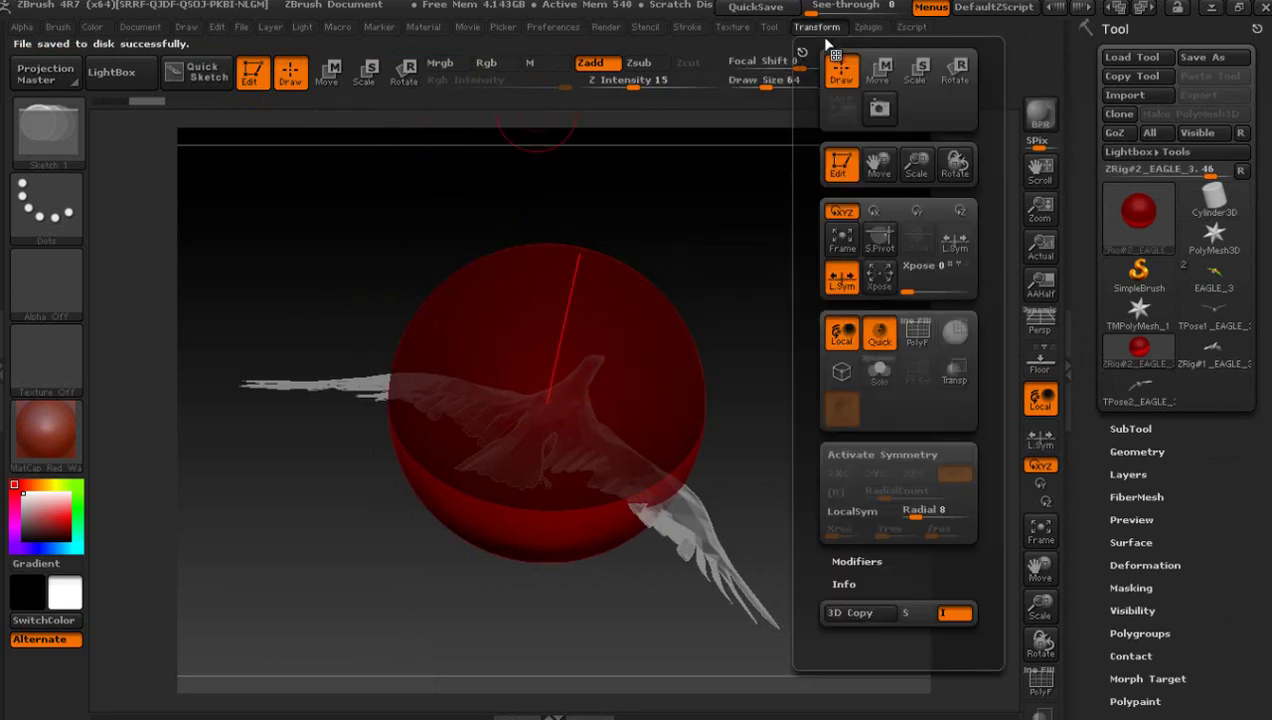
{"action": "left_click", "coordinate": [886, 455]}
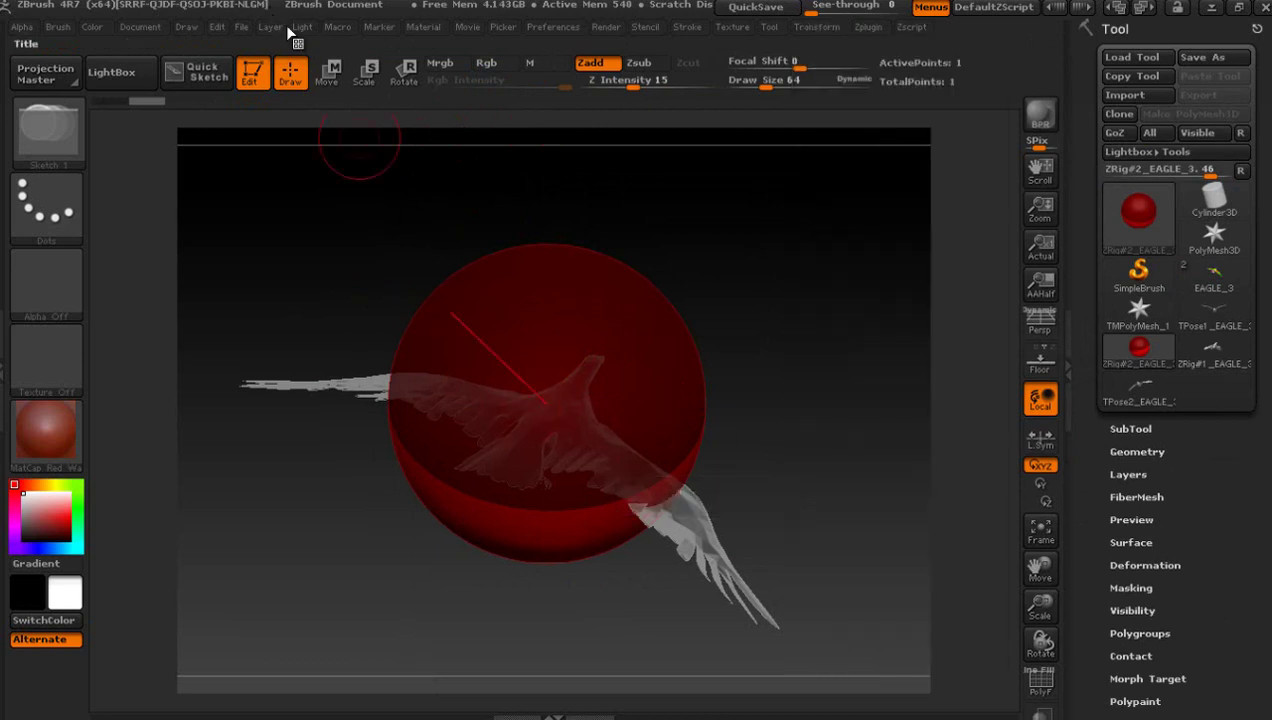
Step: Shrink the big red root ZSphere down around the eagle's body in Scale mode
{"action": "left_click", "coordinate": [367, 88]}
{"action": "mouse_move", "coordinate": [452, 313]}
{"action": "left_mouse_down"}
{"action": "mouse_move", "coordinate": [700, 422]}
{"action": "mouse_move", "coordinate": [640, 418]}
{"action": "left_mouse_up"}
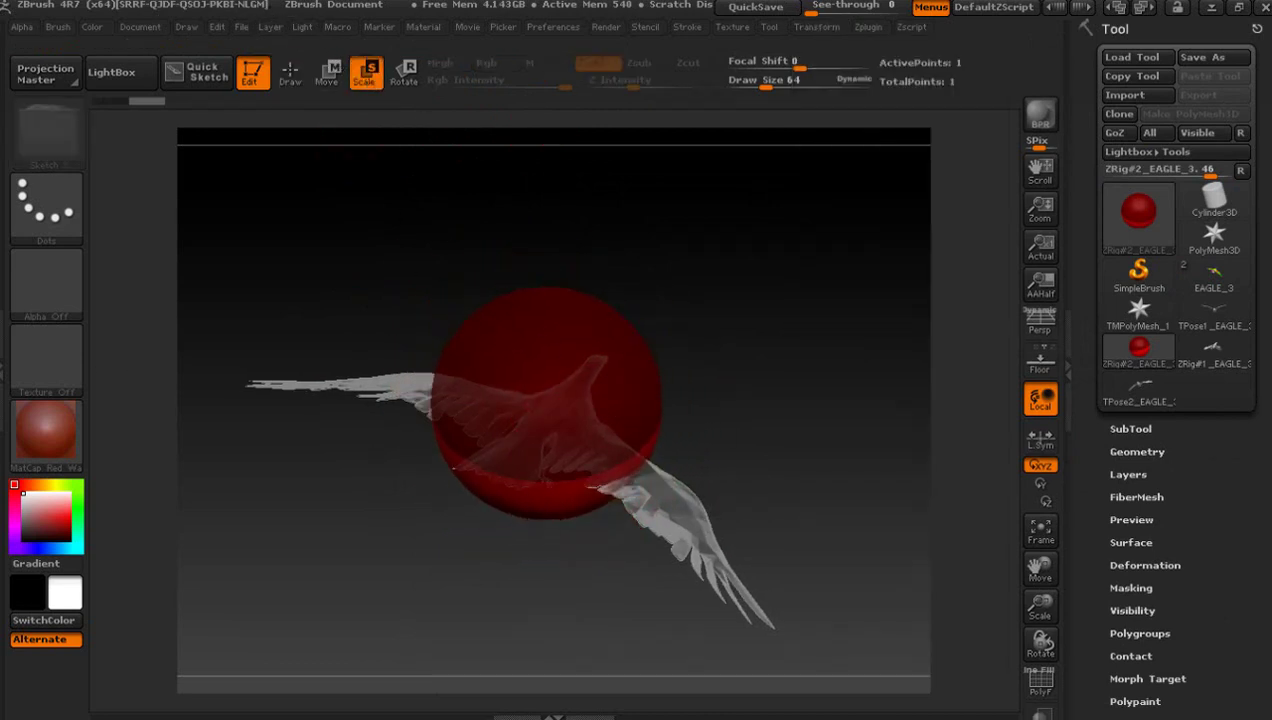
{"action": "left_click_drag", "start_coordinate": [650, 416], "coordinate": [546, 482]}
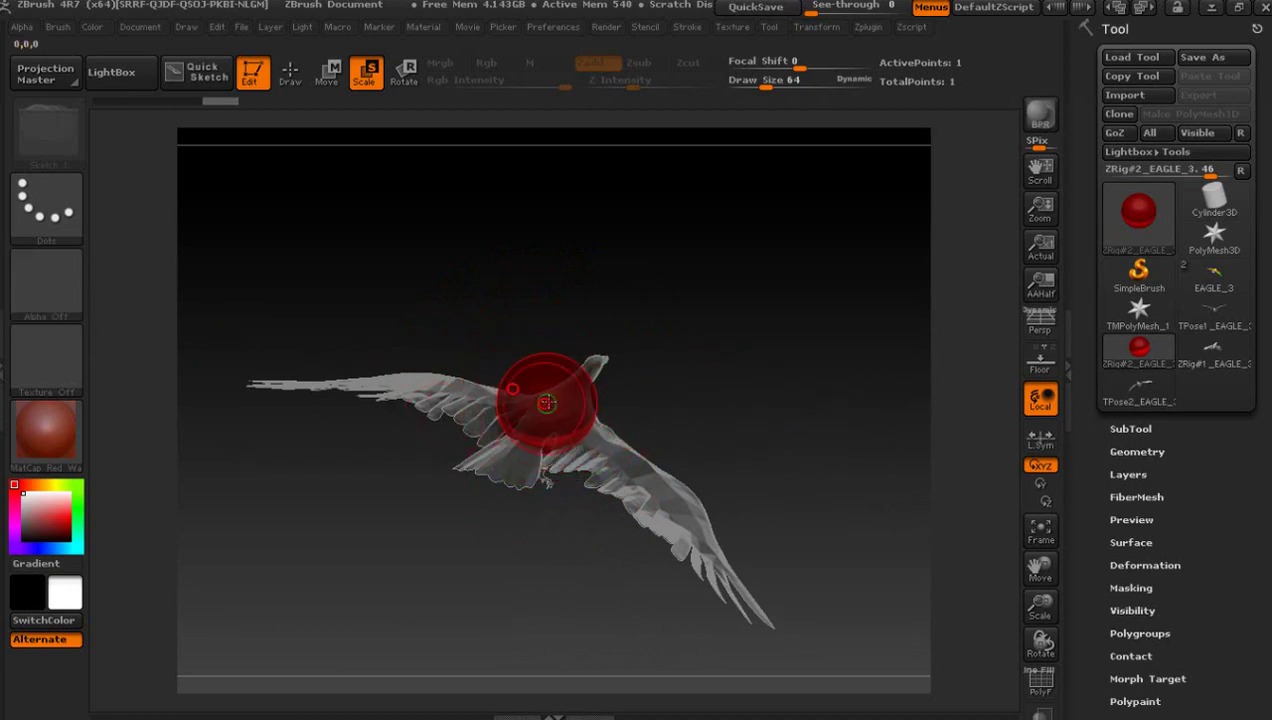
{"action": "left_click_drag", "start_coordinate": [585, 397], "coordinate": [578, 399]}
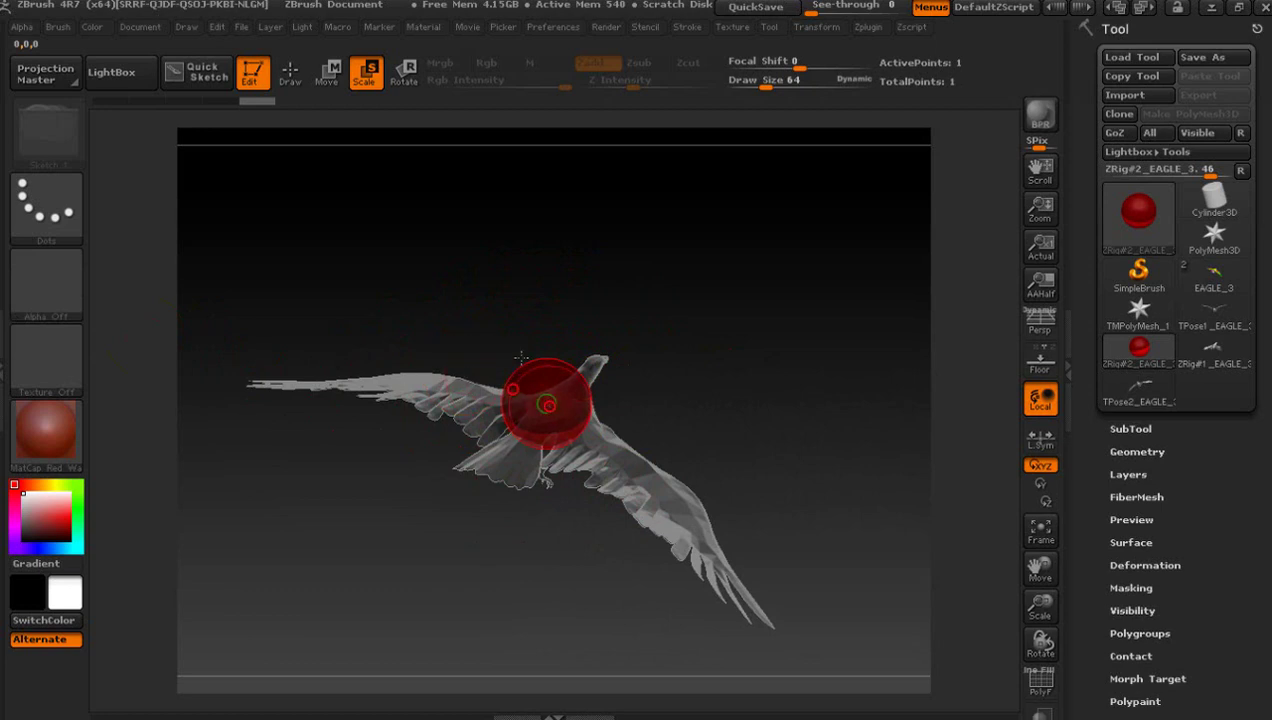
{"action": "left_click_drag", "start_coordinate": [569, 412], "coordinate": [581, 416]}
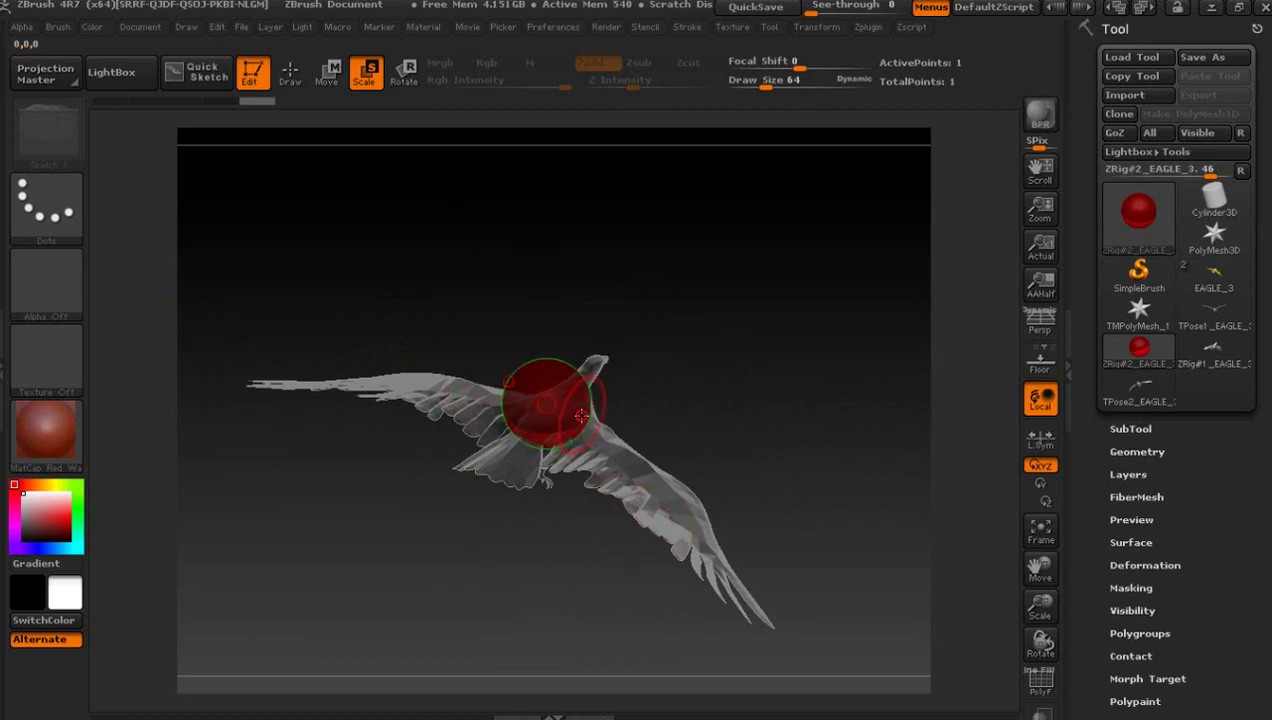
Step: Nudge the root sphere onto the eagle's chest in Move mode, then return to Draw mode
{"action": "left_click", "coordinate": [322, 80]}
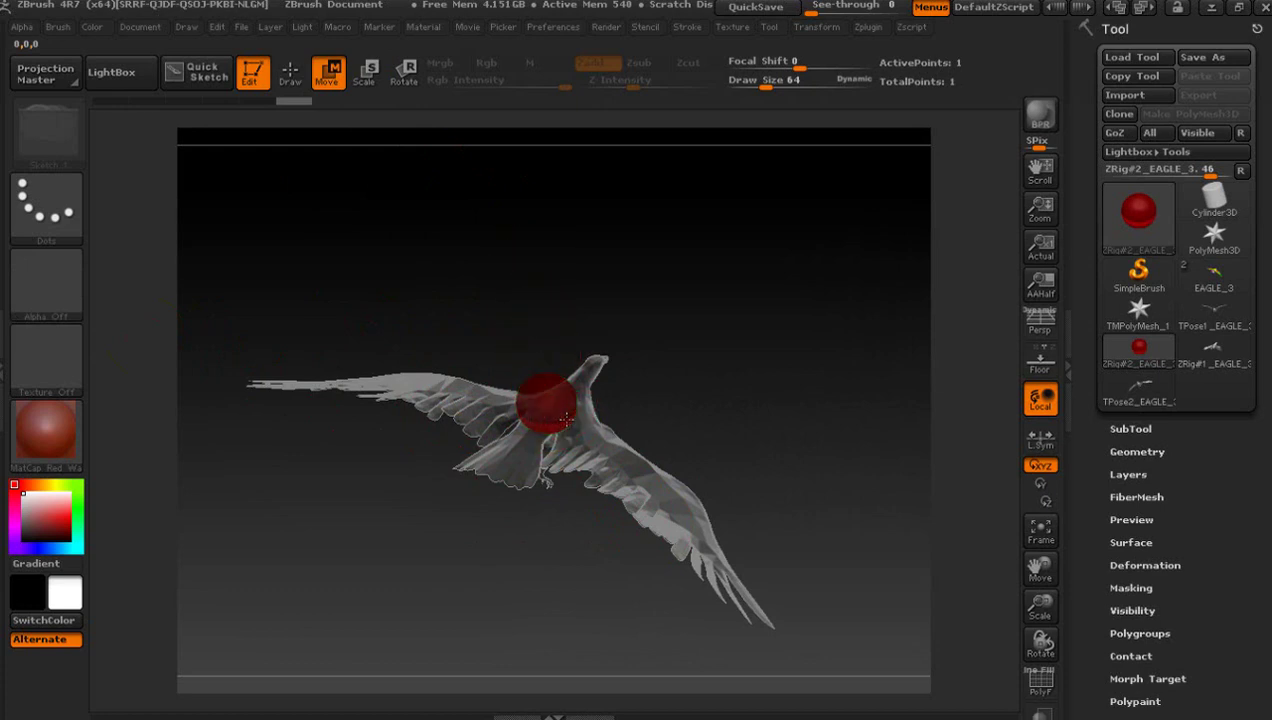
{"action": "left_click_drag", "start_coordinate": [589, 432], "coordinate": [612, 445]}
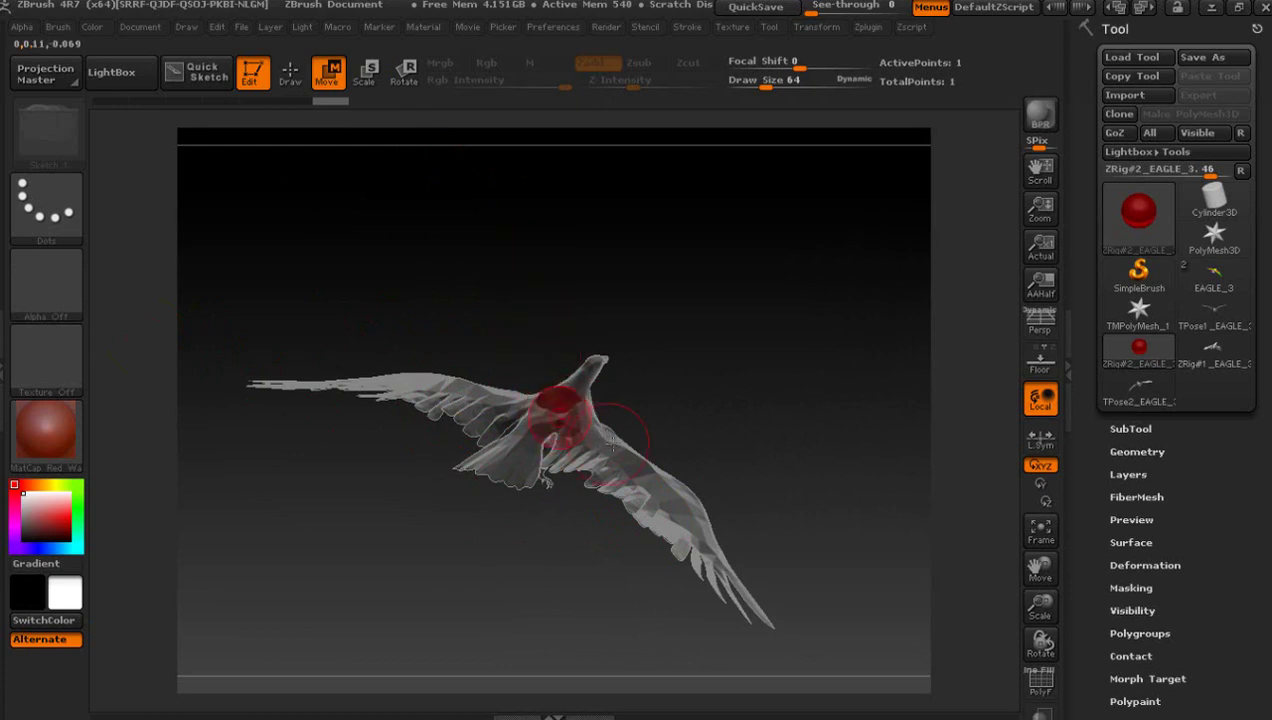
{"action": "mouse_move", "coordinate": [710, 448]}
{"action": "left_mouse_down"}
{"action": "mouse_move", "coordinate": [692, 491]}
{"action": "mouse_move", "coordinate": [744, 511]}
{"action": "left_mouse_up"}
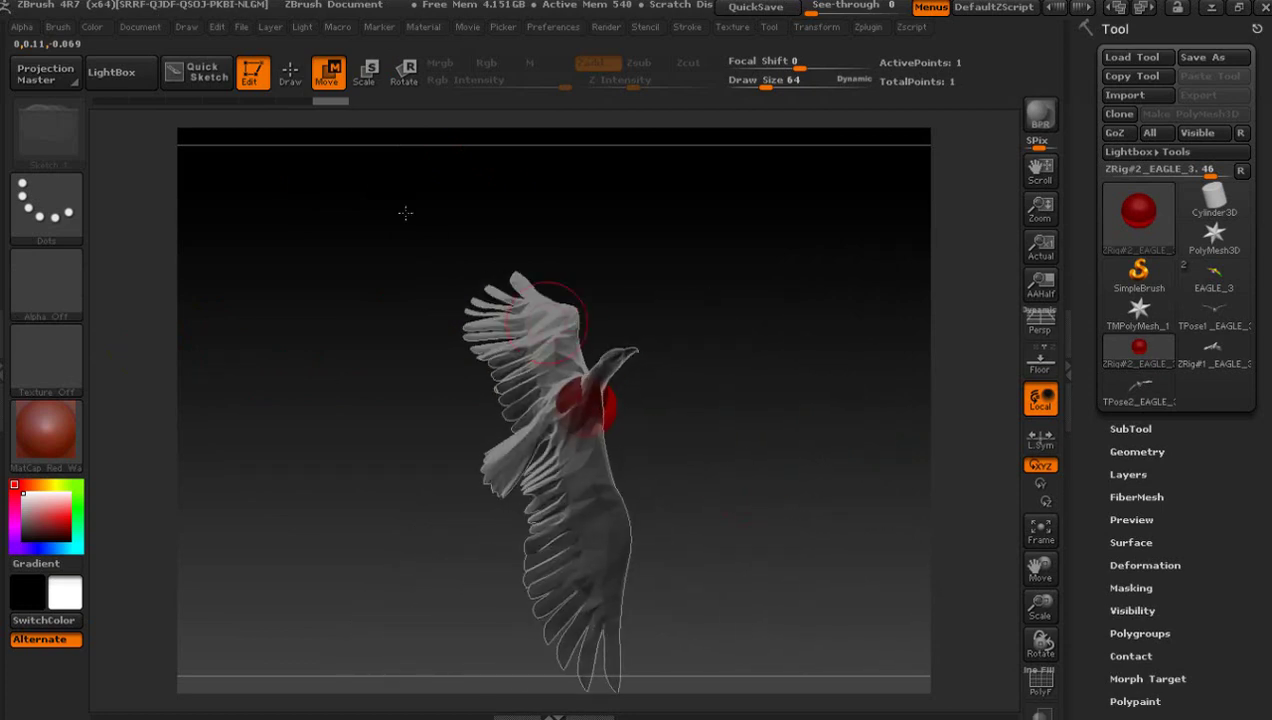
{"action": "left_click", "coordinate": [378, 68]}
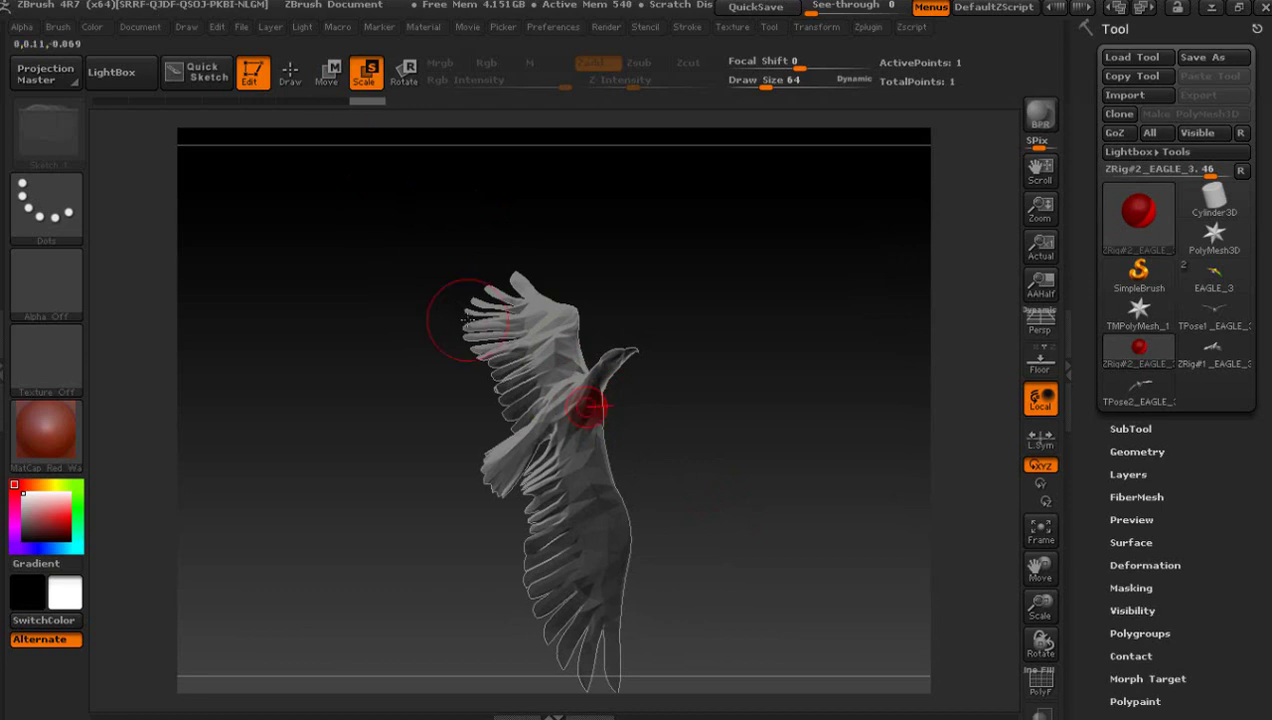
{"action": "left_click", "coordinate": [290, 72]}
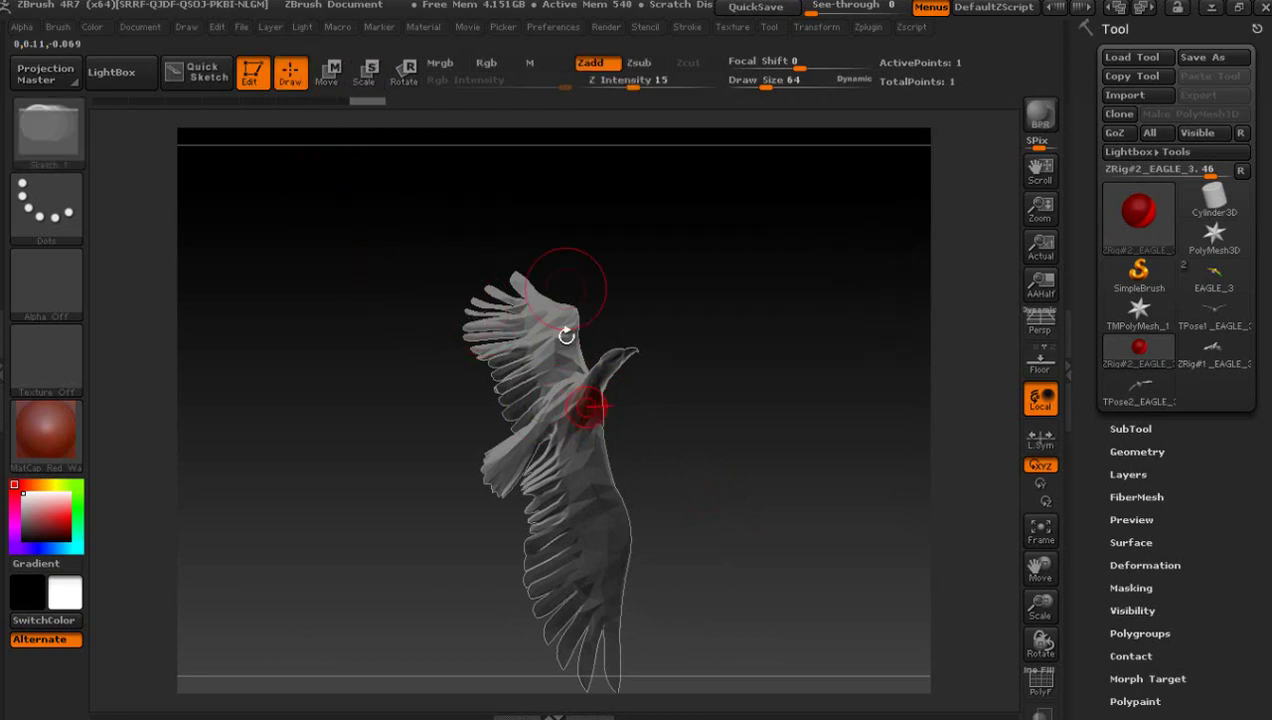
{"action": "left_click_drag", "start_coordinate": [744, 411], "coordinate": [900, 200]}
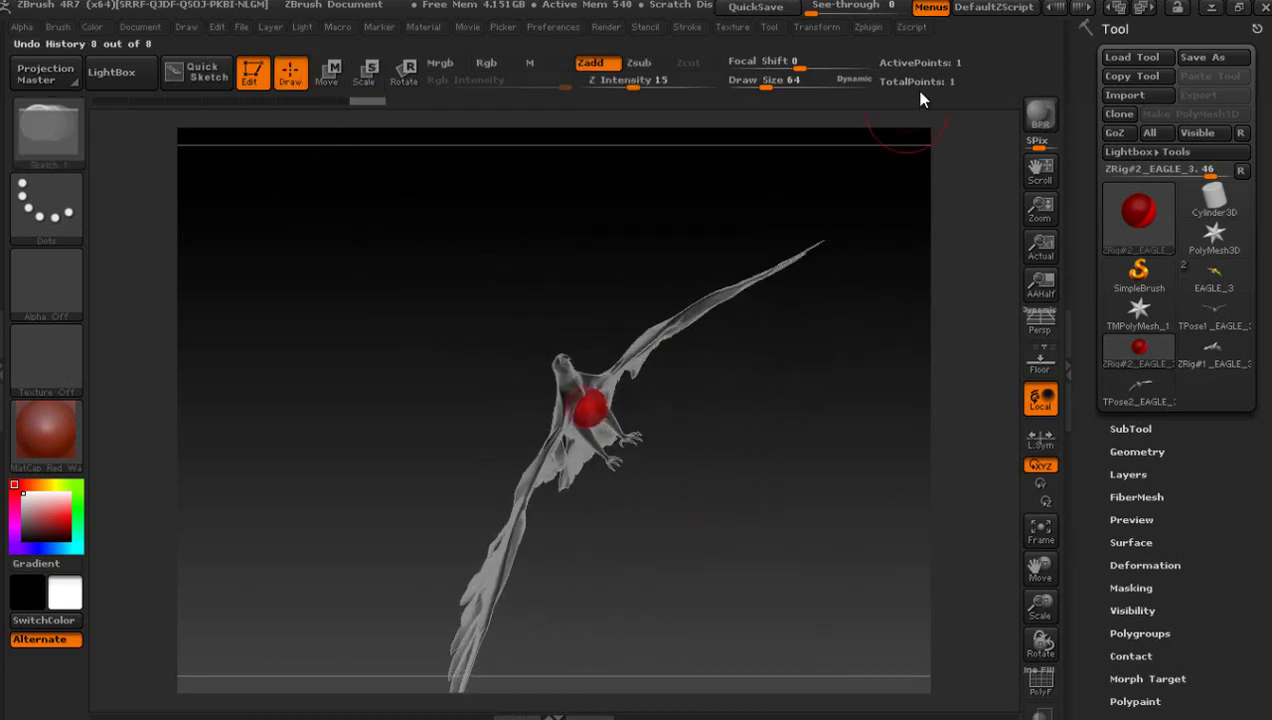
Step: Turn off Activate Symmetry in the Transform menu
{"action": "left_click", "coordinate": [817, 27]}
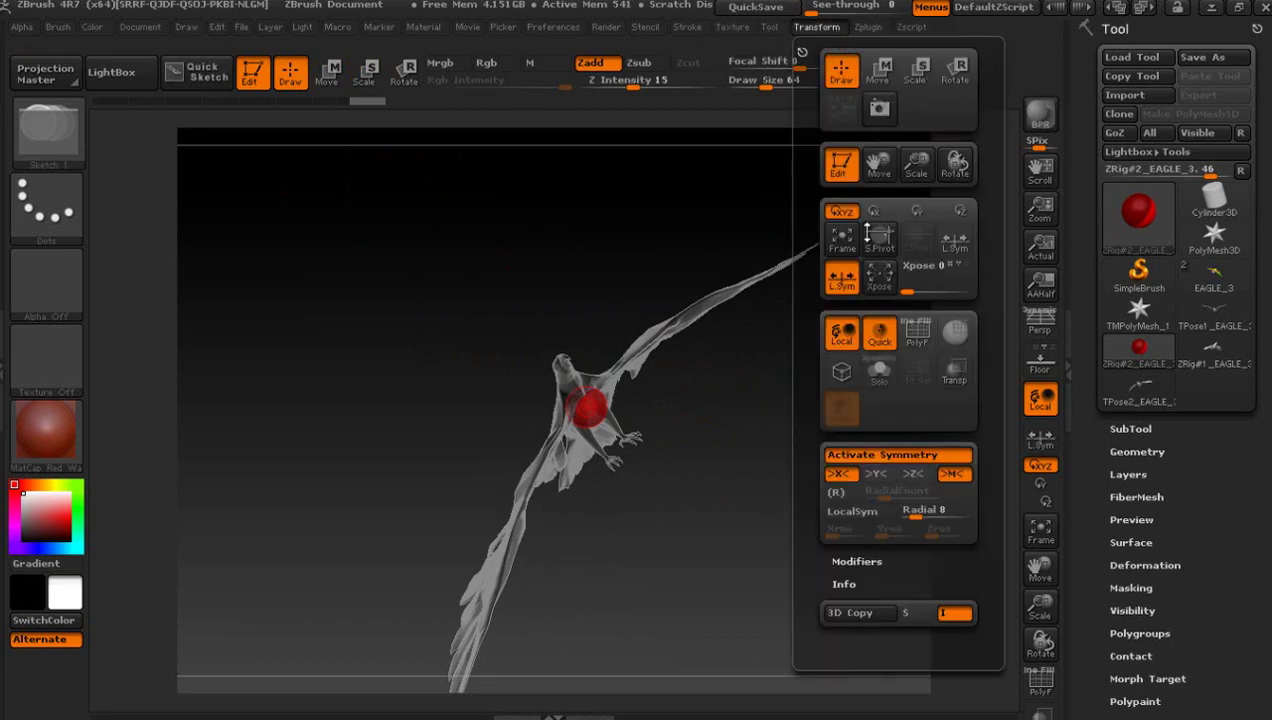
{"action": "left_click", "coordinate": [880, 454]}
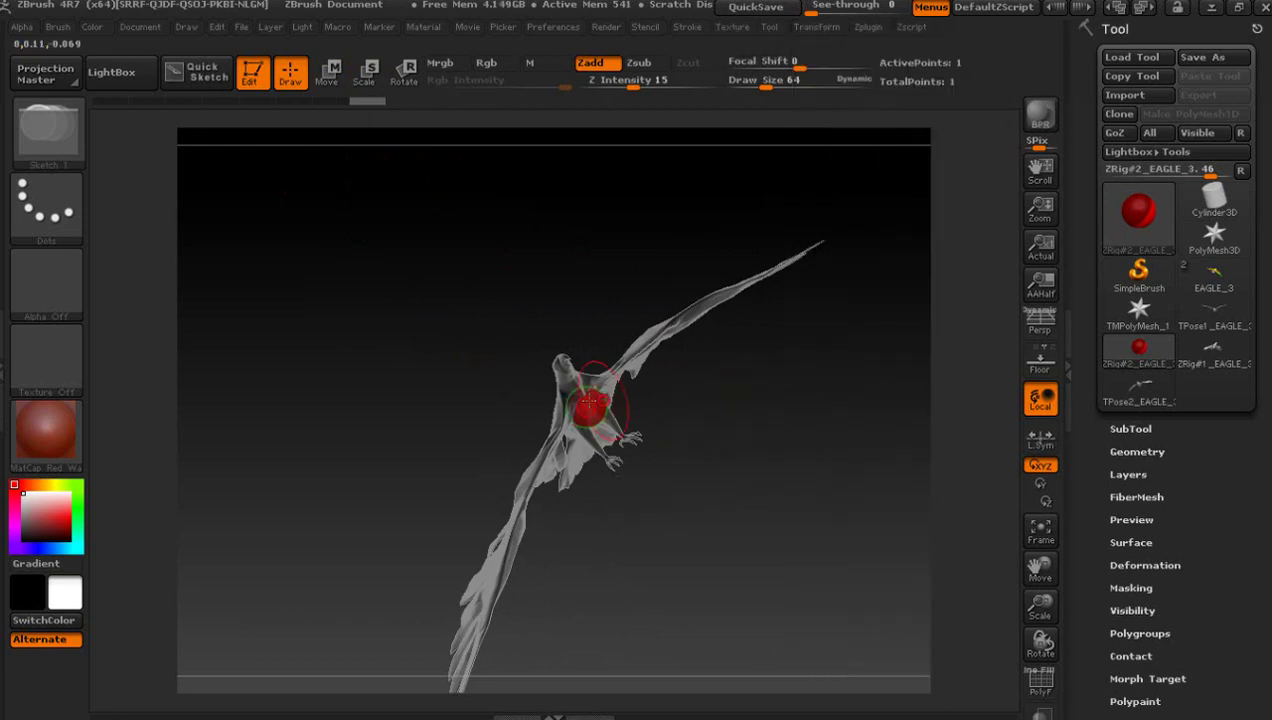
{"action": "mouse_move", "coordinate": [703, 401]}
{"action": "left_mouse_down"}
{"action": "mouse_move", "coordinate": [829, 405]}
{"action": "mouse_move", "coordinate": [603, 411]}
{"action": "left_mouse_up"}
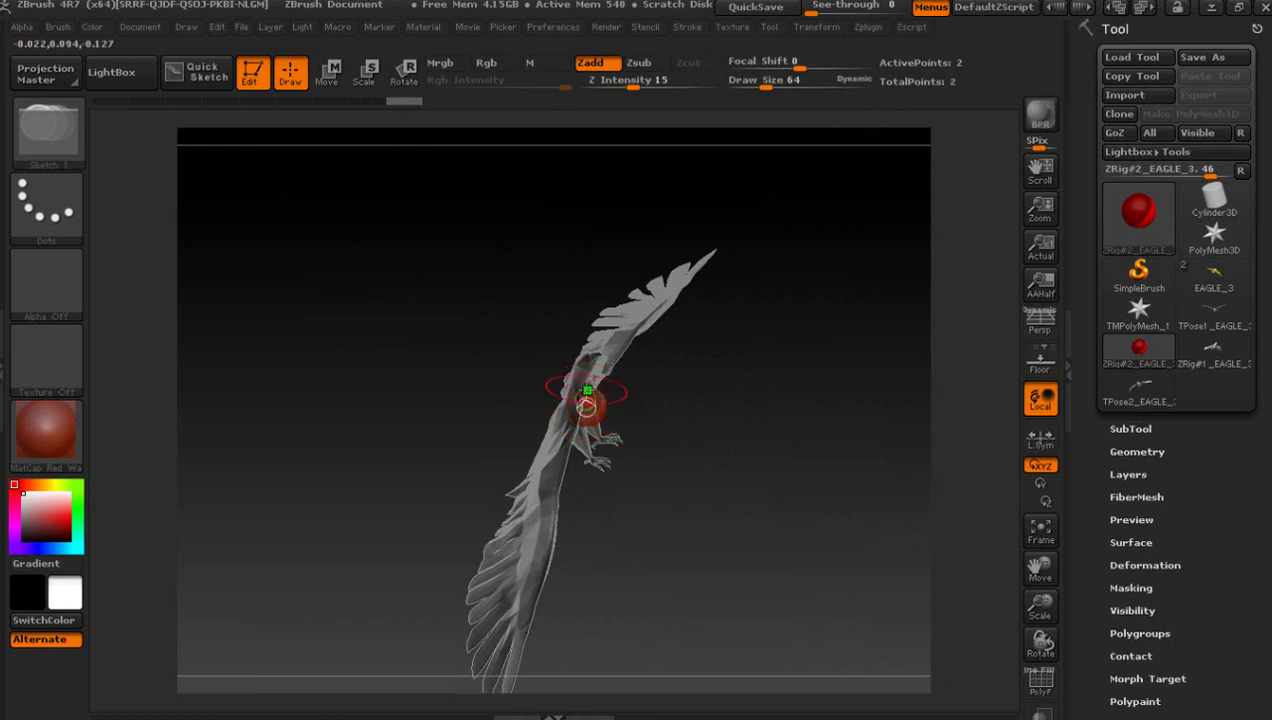
Step: Extend the ZSphere chain from the chest sphere up the eagle's neck toward the head
{"action": "left_click", "coordinate": [333, 76]}
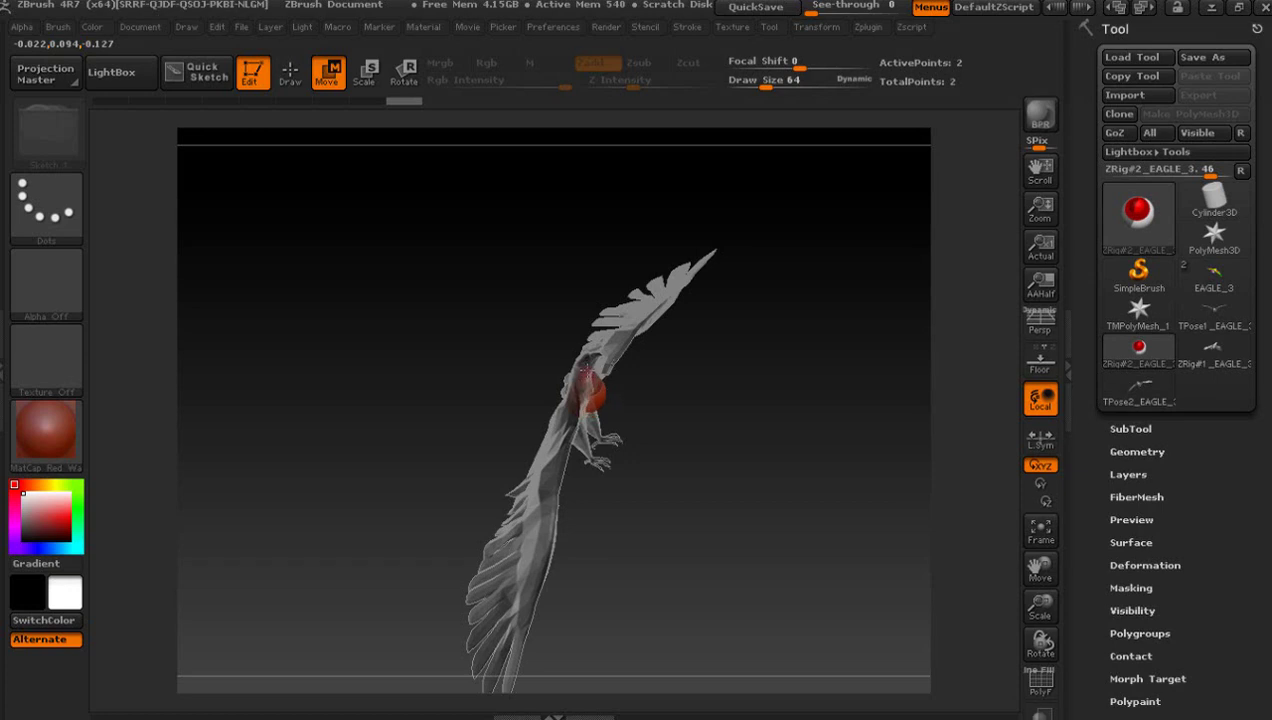
{"action": "mouse_move", "coordinate": [554, 398]}
{"action": "left_mouse_down"}
{"action": "mouse_move", "coordinate": [682, 420]}
{"action": "mouse_move", "coordinate": [602, 405]}
{"action": "left_mouse_up"}
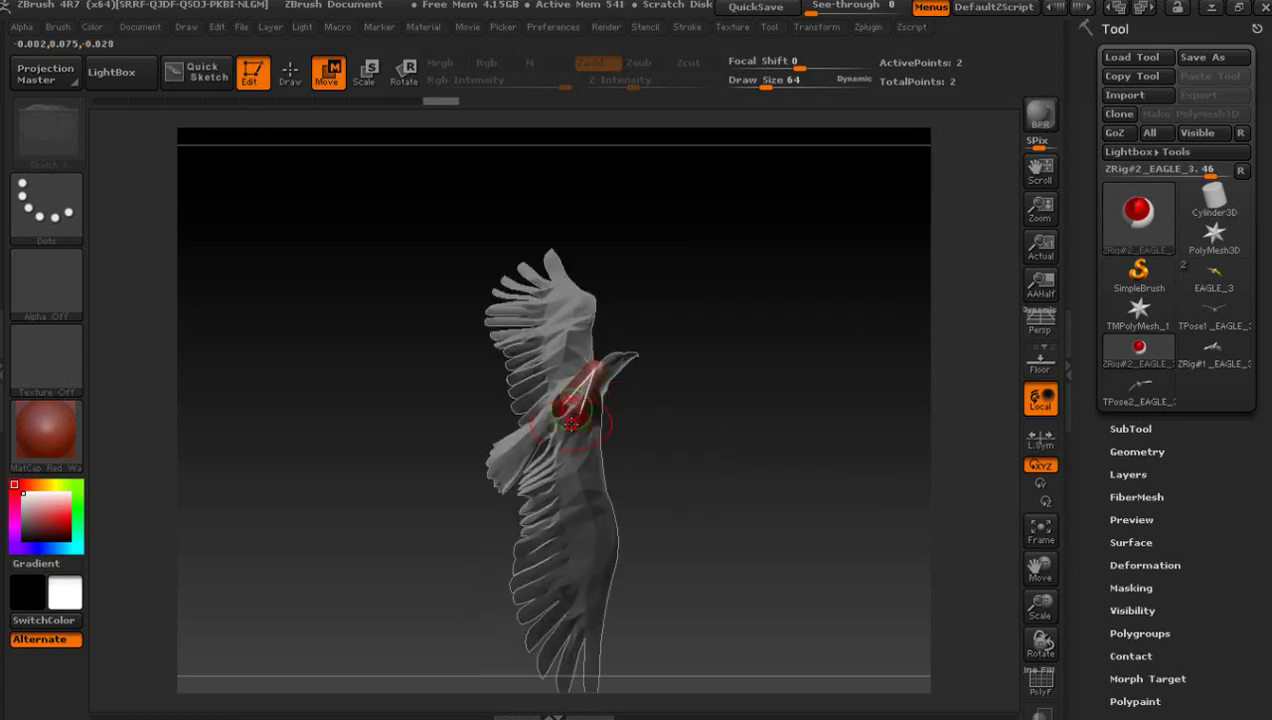
{"action": "mouse_move", "coordinate": [704, 431]}
{"action": "left_mouse_down"}
{"action": "mouse_move", "coordinate": [684, 431]}
{"action": "mouse_move", "coordinate": [698, 433]}
{"action": "left_mouse_up"}
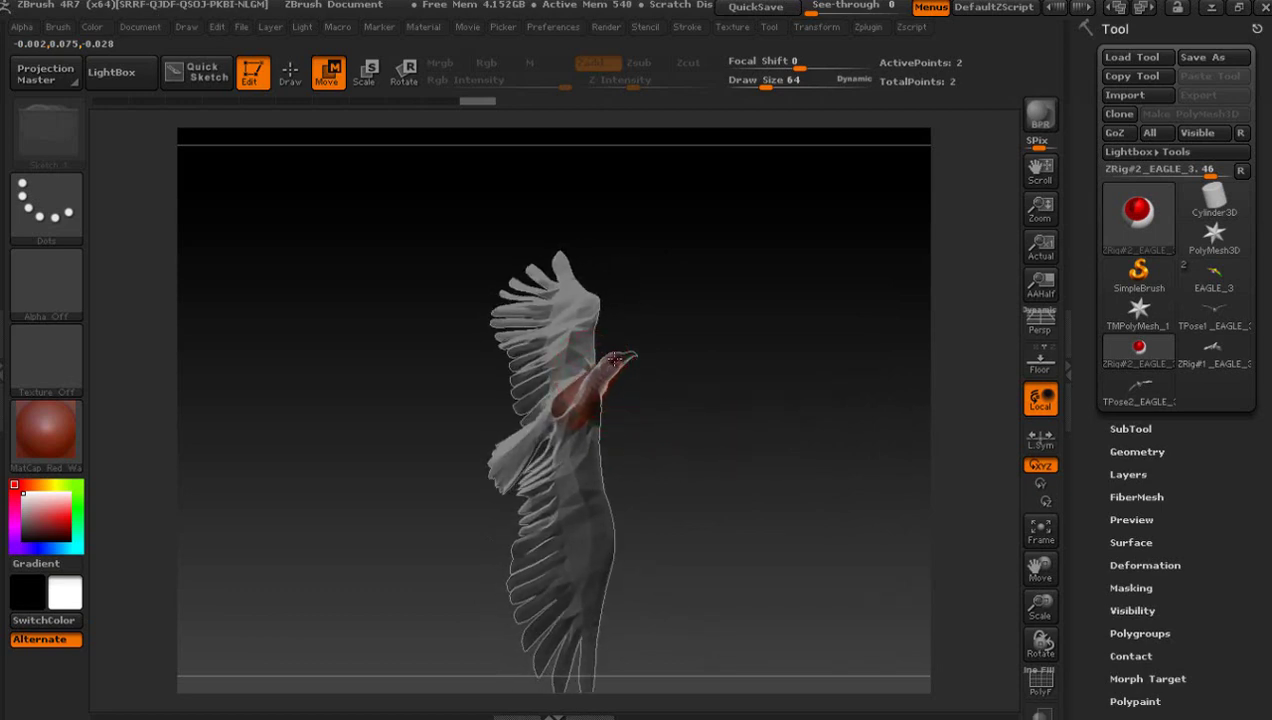
{"action": "left_click", "coordinate": [290, 72]}
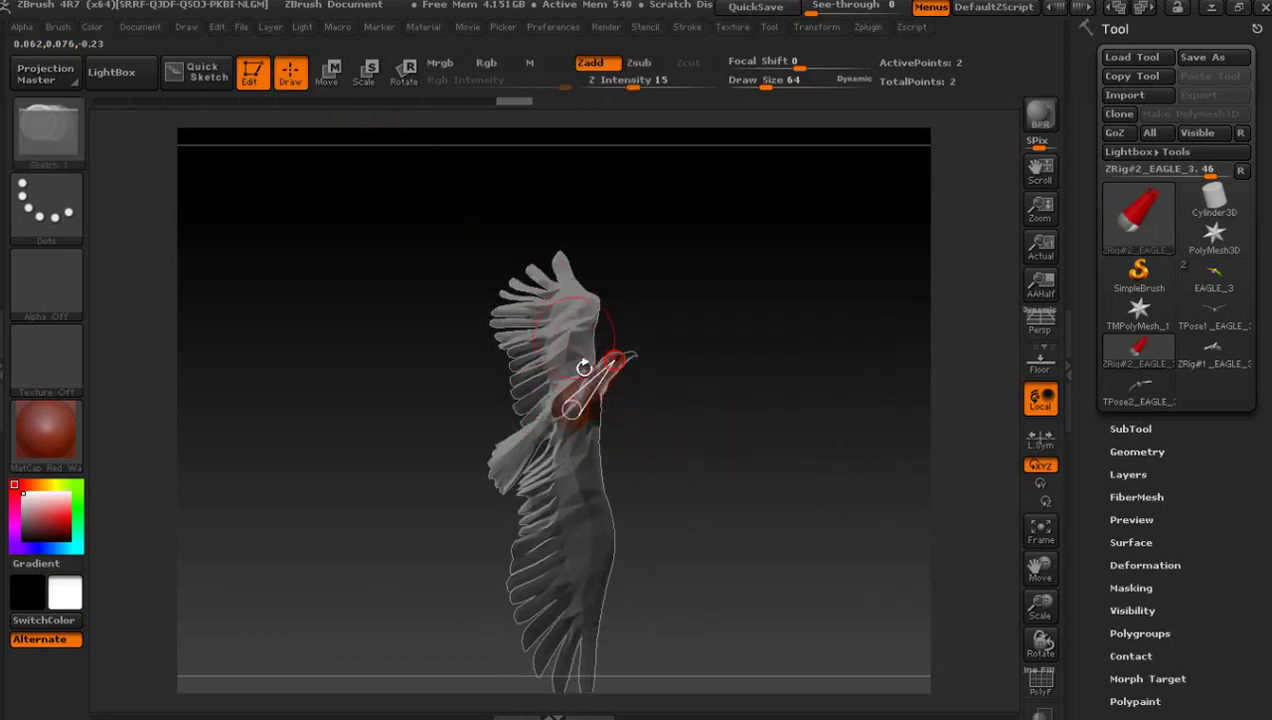
{"action": "left_click_drag", "start_coordinate": [717, 420], "coordinate": [790, 408]}
{"action": "left_click_drag", "start_coordinate": [1188, 450], "coordinate": [1161, 311]}
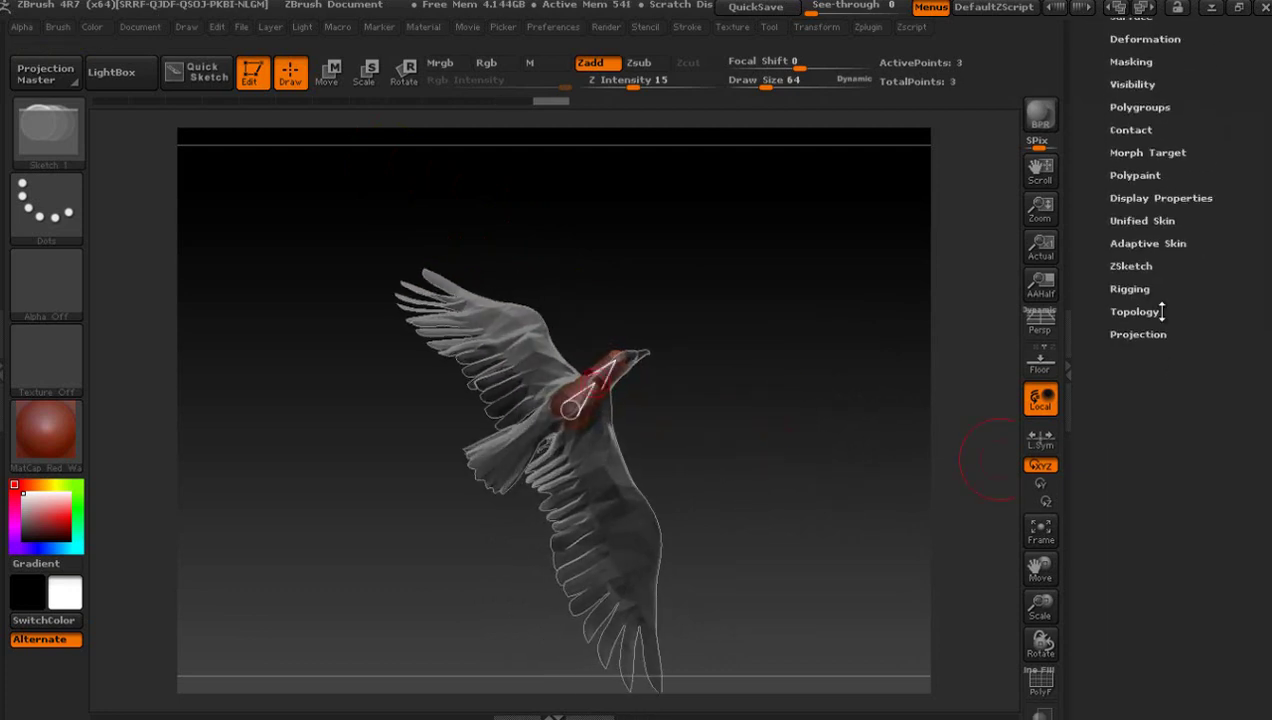
Step: Bind the mesh, delete the extra head sphere, and drag a sphere to reposition the pose
{"action": "left_click", "coordinate": [1133, 290]}
{"action": "left_click", "coordinate": [1132, 308]}
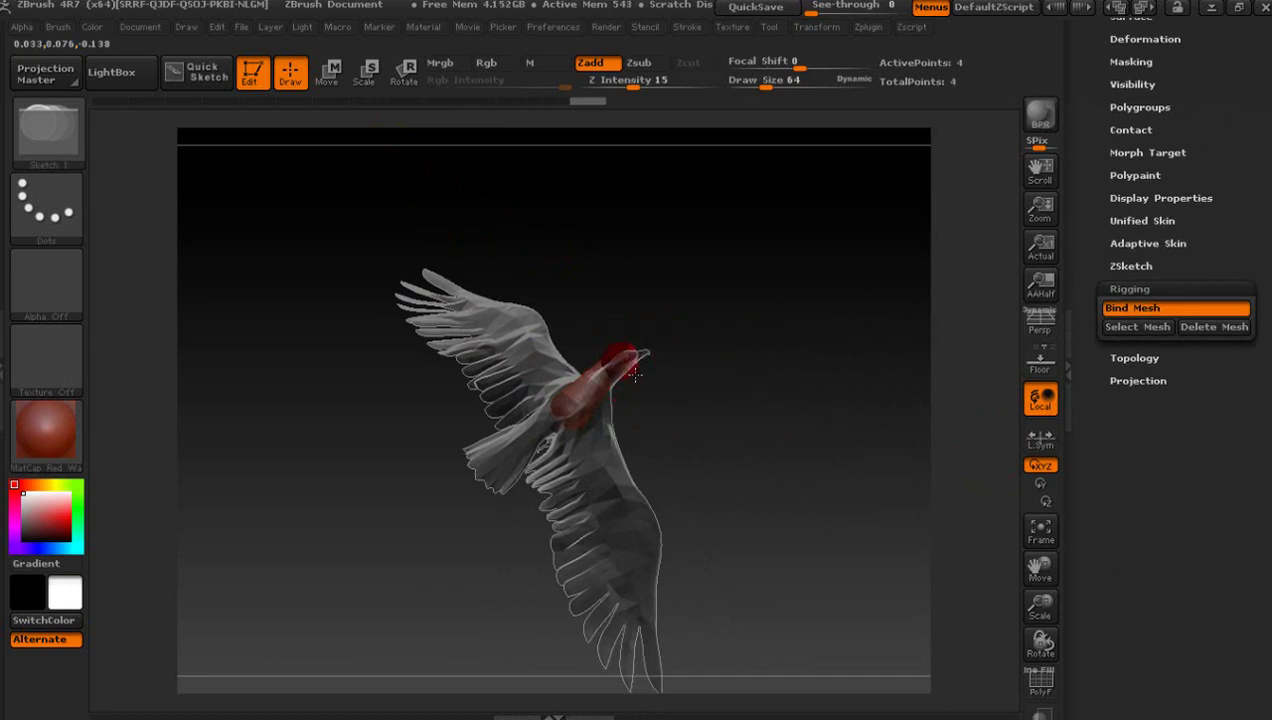
{"action": "left_click_drag", "start_coordinate": [635, 374], "coordinate": [630, 366], "text": "shift"}
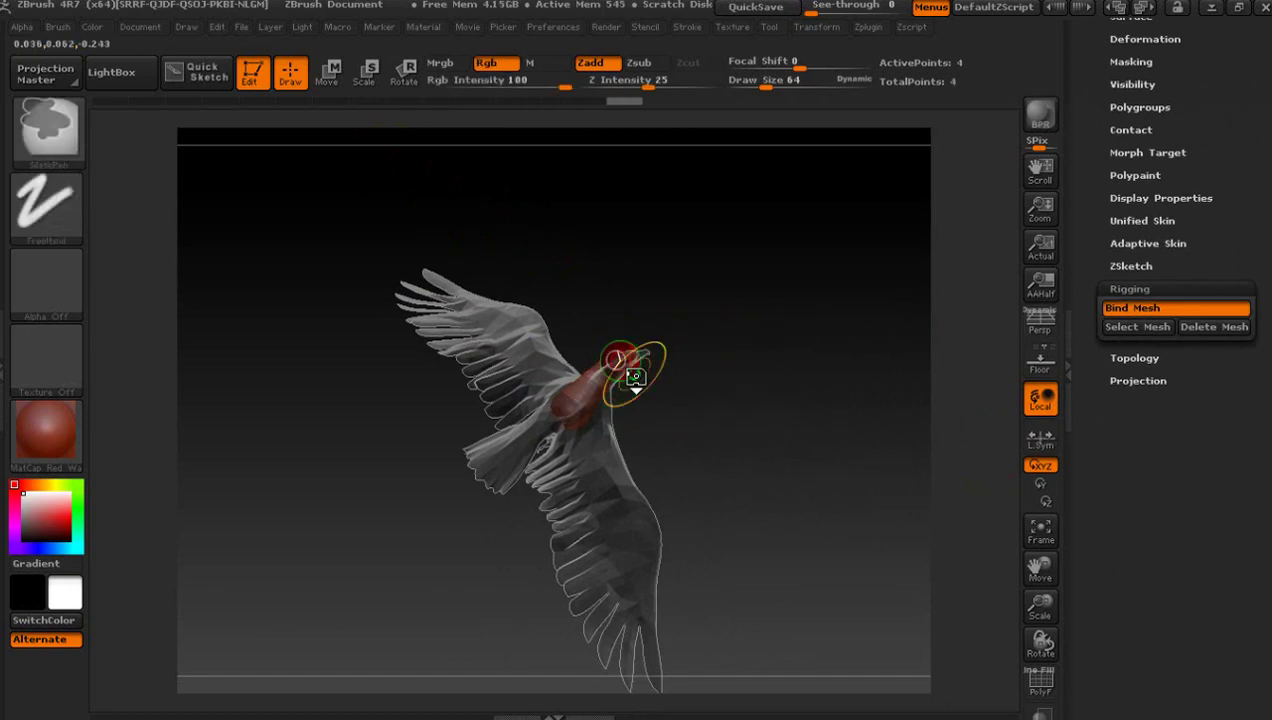
{"action": "left_click", "coordinate": [330, 72]}
{"action": "left_click_drag", "start_coordinate": [620, 358], "coordinate": [628, 372]}
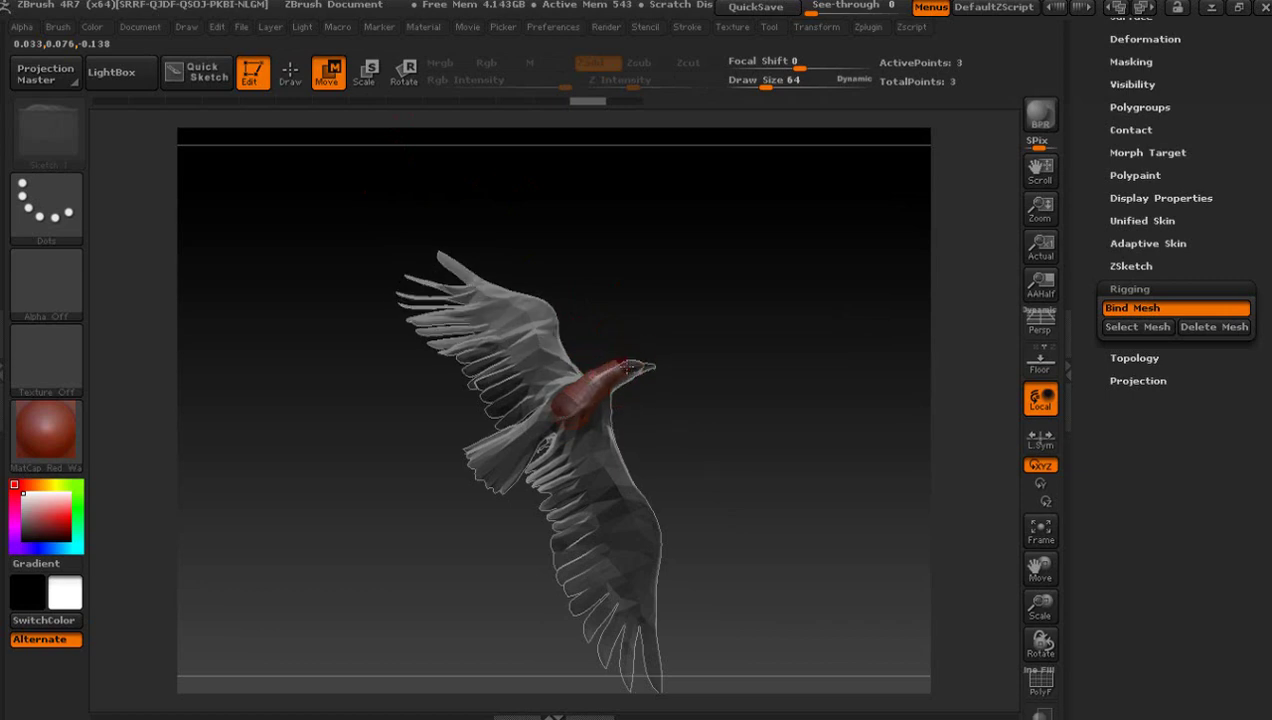
Step: Turn Bind Mesh off to release the eagle mesh from its rig
{"action": "left_click_drag", "start_coordinate": [715, 445], "coordinate": [624, 465]}
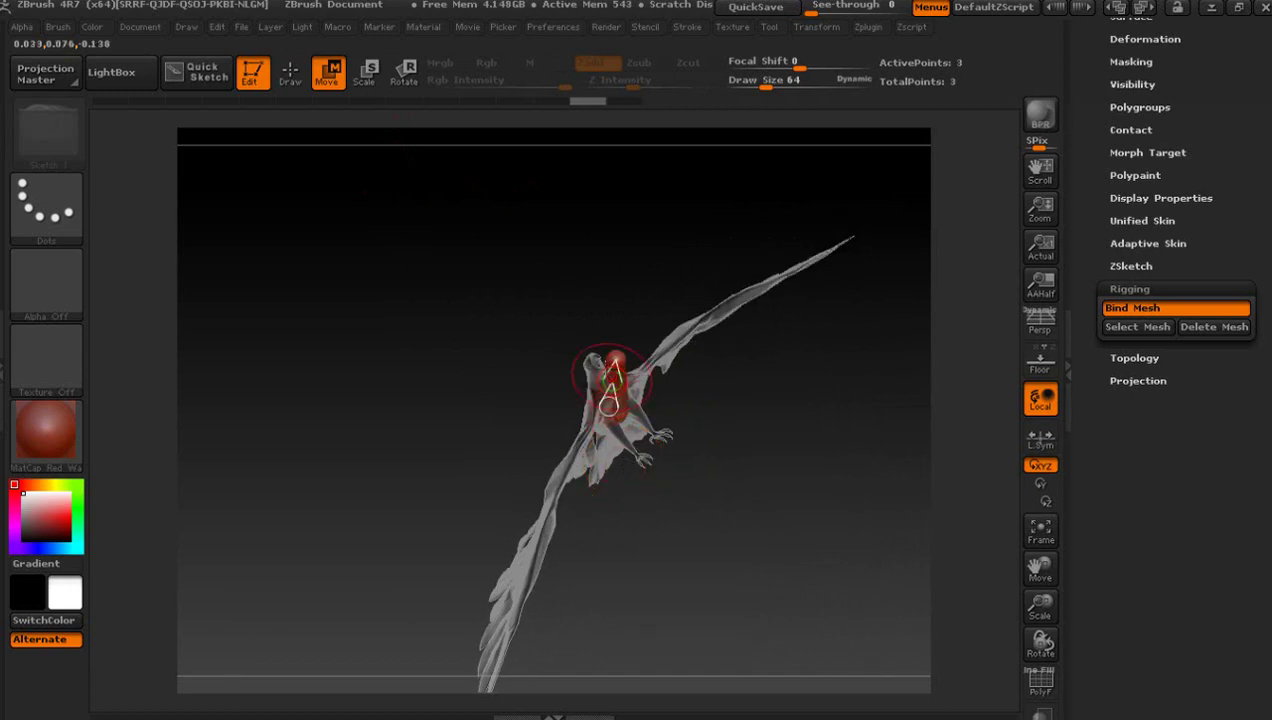
{"action": "left_click_drag", "start_coordinate": [681, 420], "coordinate": [676, 434]}
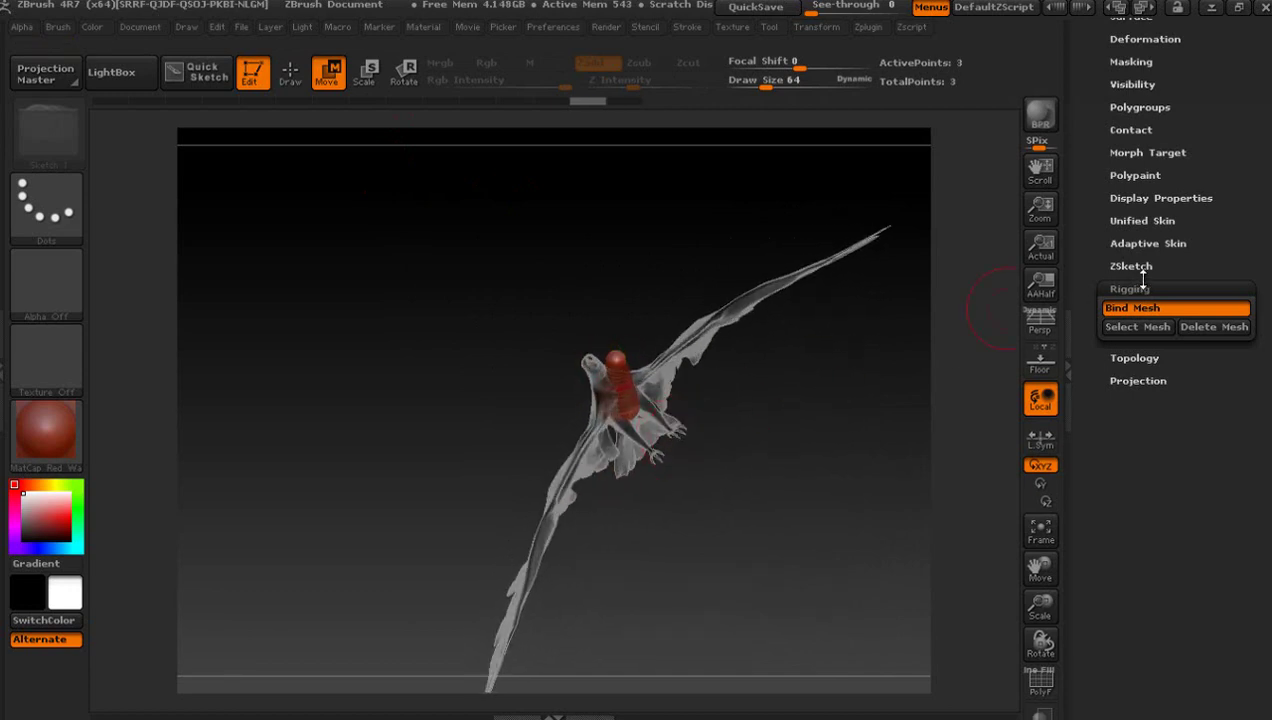
{"action": "left_click", "coordinate": [1138, 312]}
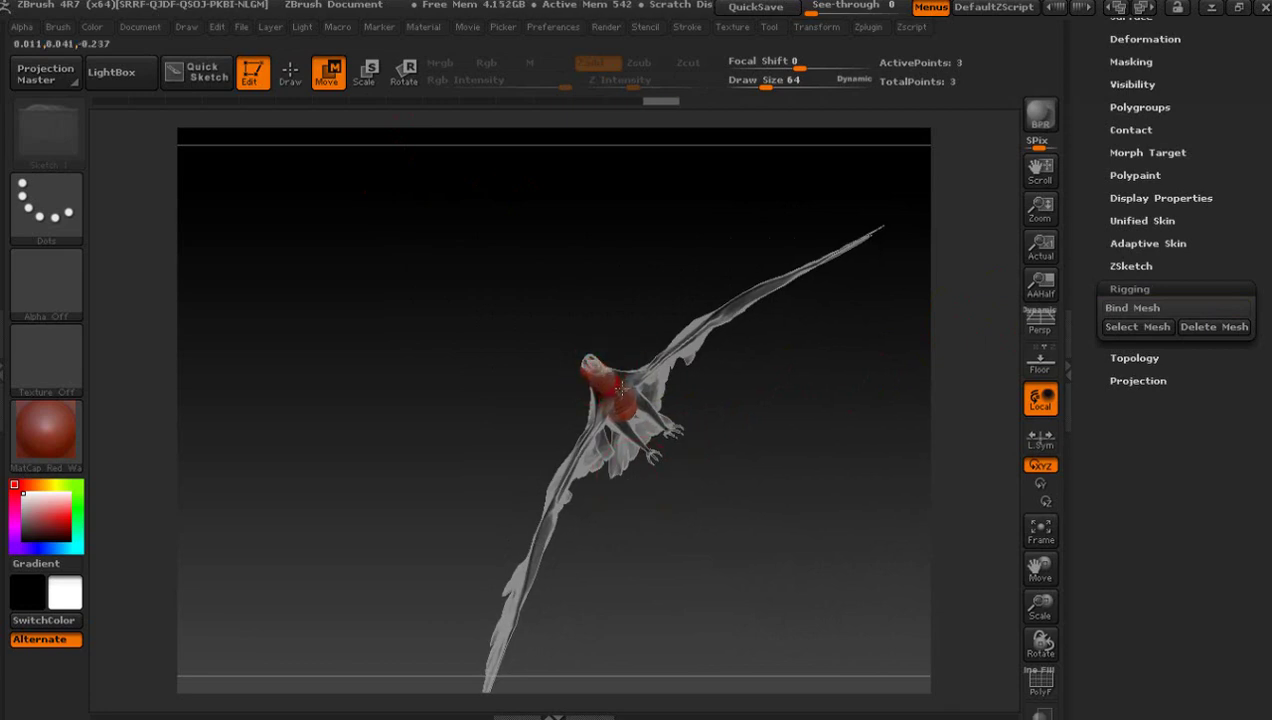
Step: Rebind the mesh, frame and zoom out, then drag the neck sphere to bend the head forward
{"action": "left_click", "coordinate": [1177, 307]}
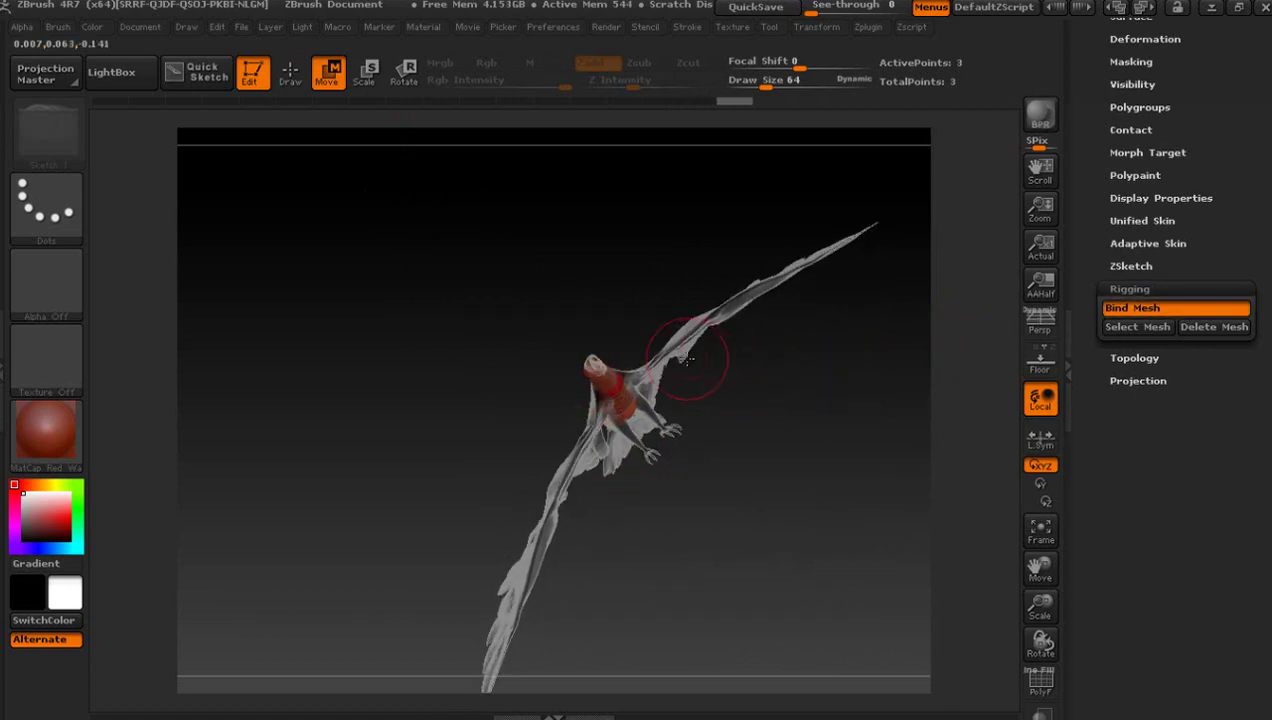
{"action": "left_click_drag", "start_coordinate": [560, 176], "coordinate": [587, 154]}
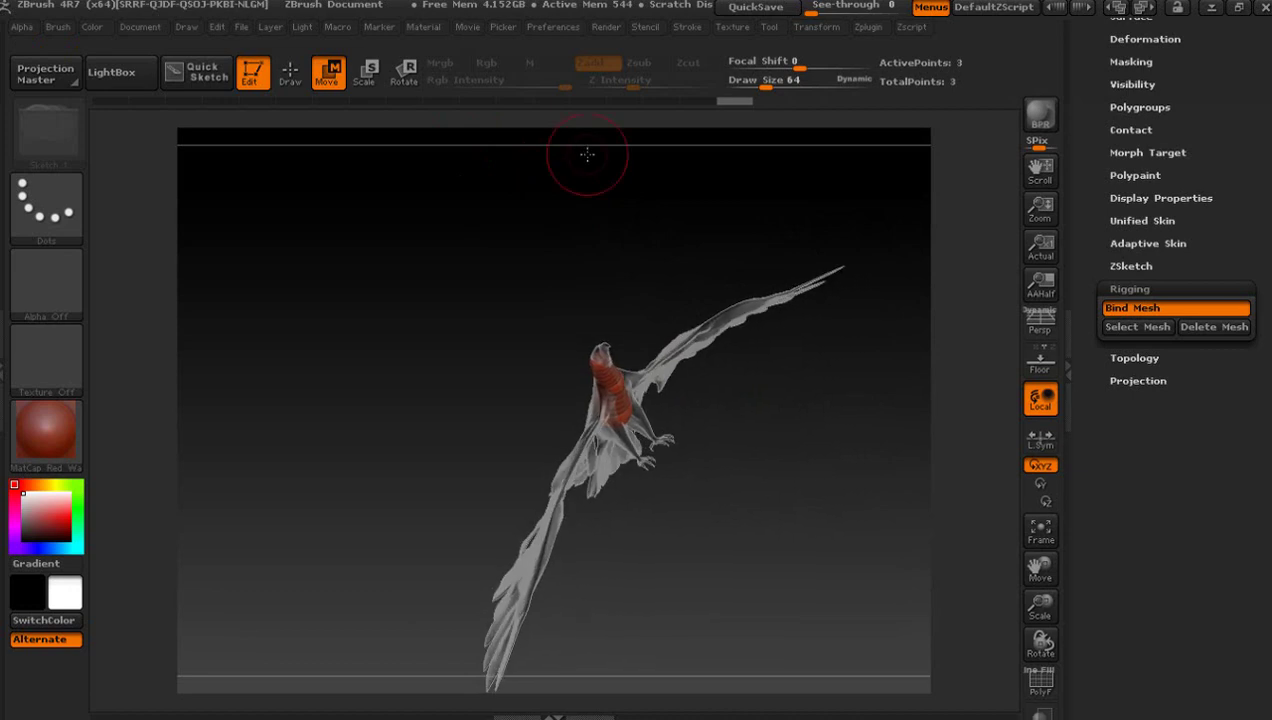
{"action": "left_click", "coordinate": [1028, 532]}
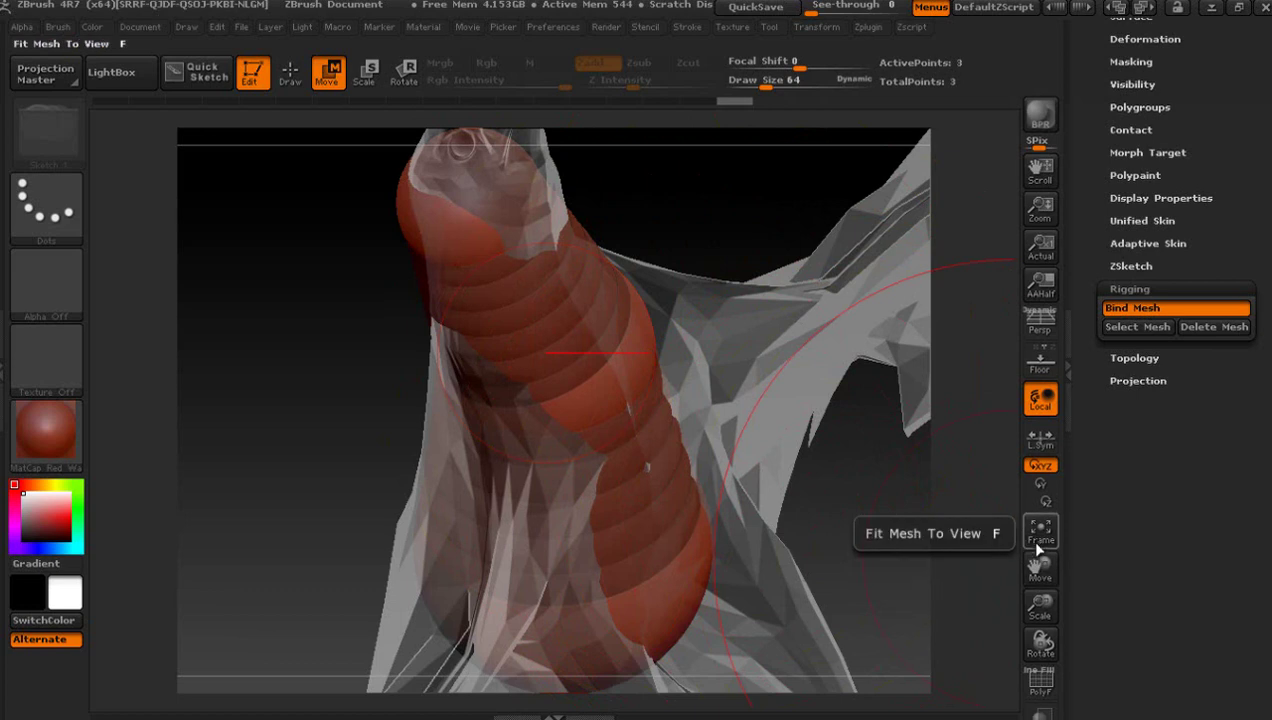
{"action": "left_click_drag", "start_coordinate": [1040, 604], "coordinate": [1008, 468]}
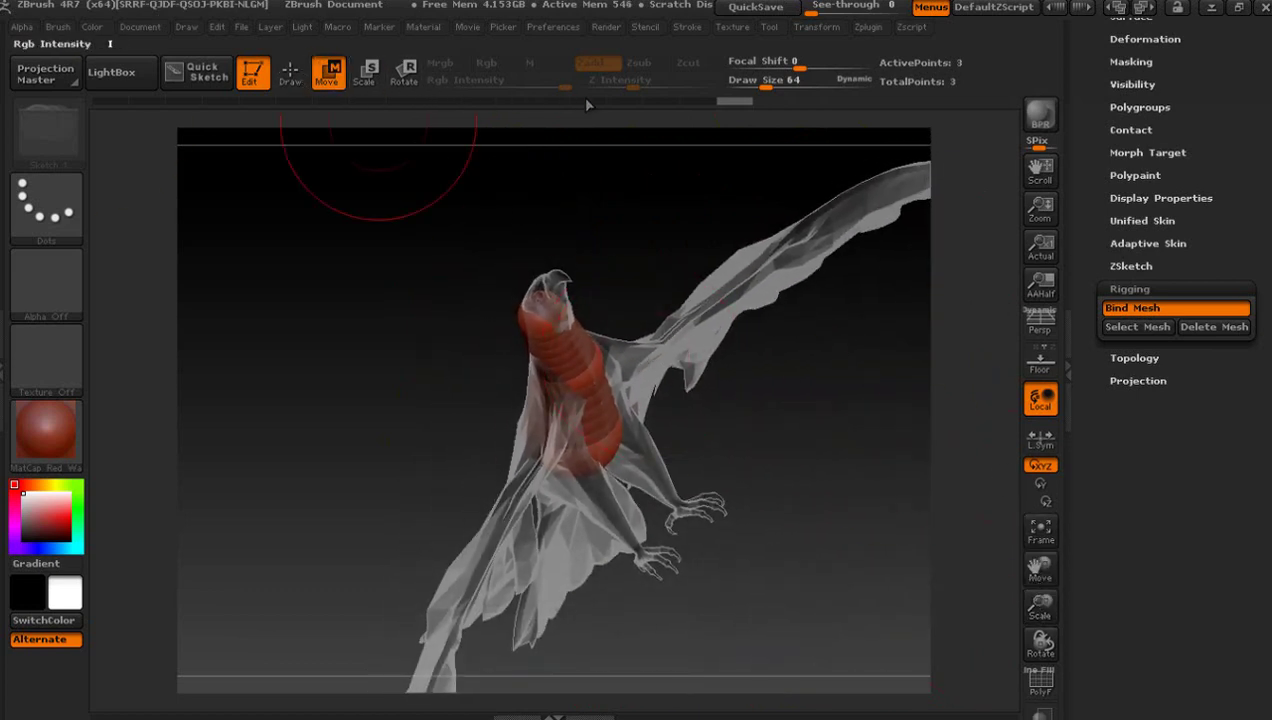
{"action": "left_click_drag", "start_coordinate": [563, 323], "coordinate": [607, 380]}
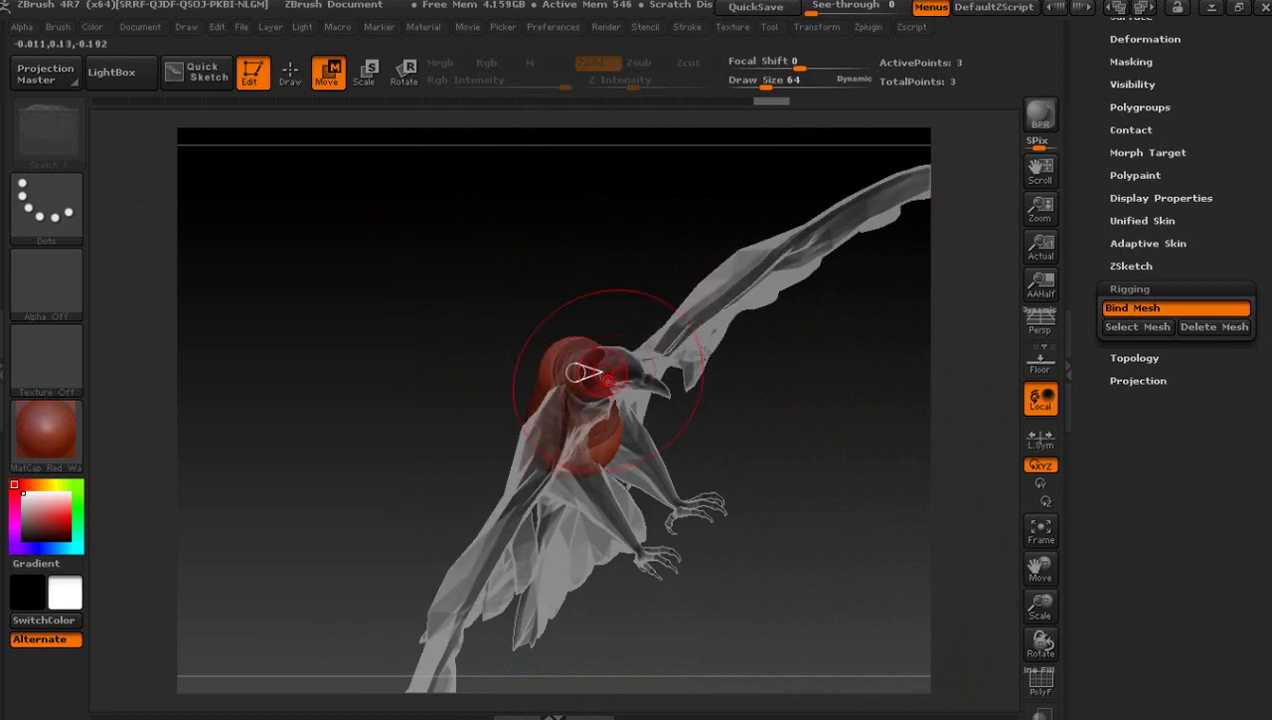
Step: Apply TPose>SubT to pose the eagle, then orbit it and list the EAGLE_3 and EAGLE_2 subtools
{"action": "left_click", "coordinate": [868, 27]}
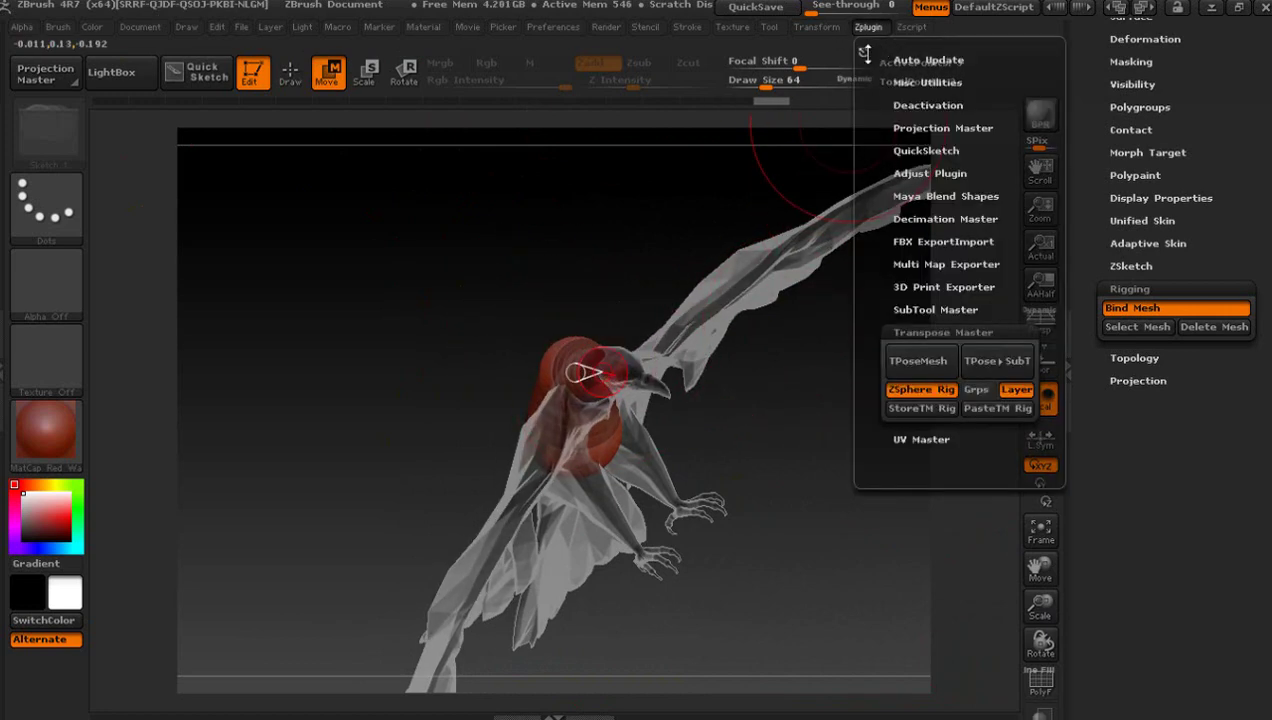
{"action": "left_click", "coordinate": [990, 361]}
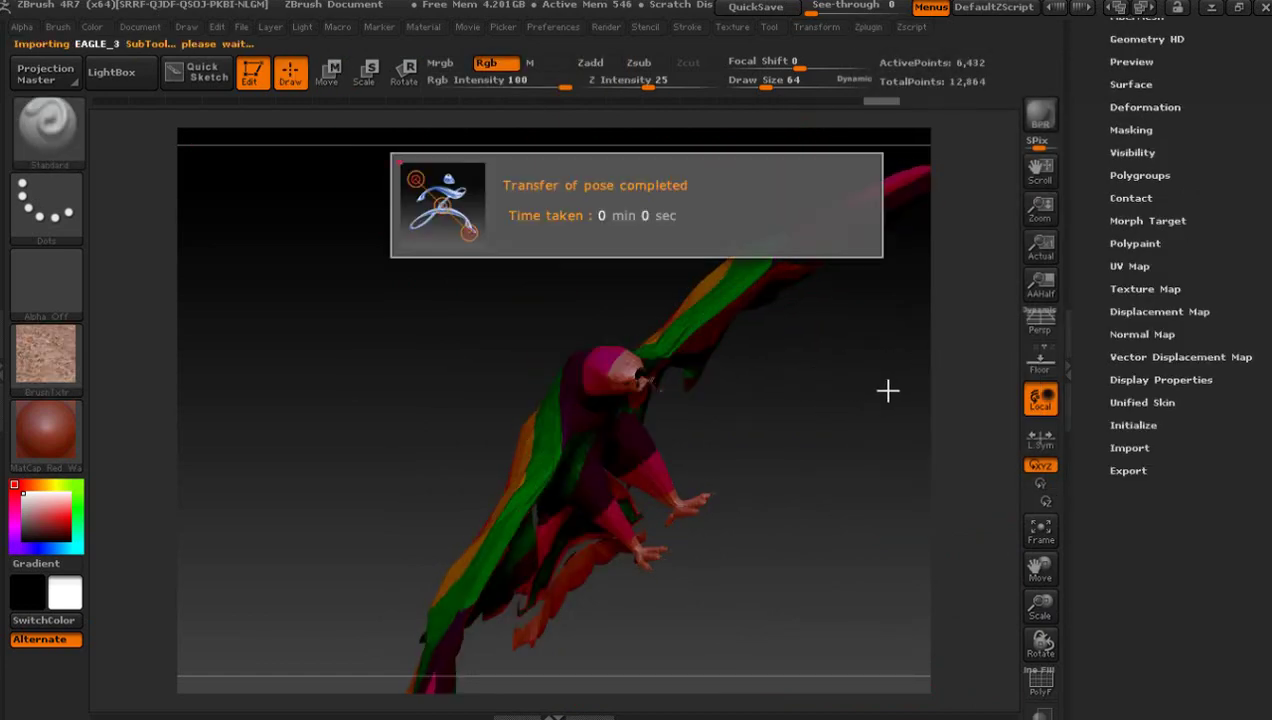
{"action": "mouse_move", "coordinate": [840, 411]}
{"action": "left_mouse_down"}
{"action": "mouse_move", "coordinate": [543, 432]}
{"action": "mouse_move", "coordinate": [591, 434]}
{"action": "mouse_move", "coordinate": [563, 448]}
{"action": "mouse_move", "coordinate": [700, 410]}
{"action": "left_mouse_up"}
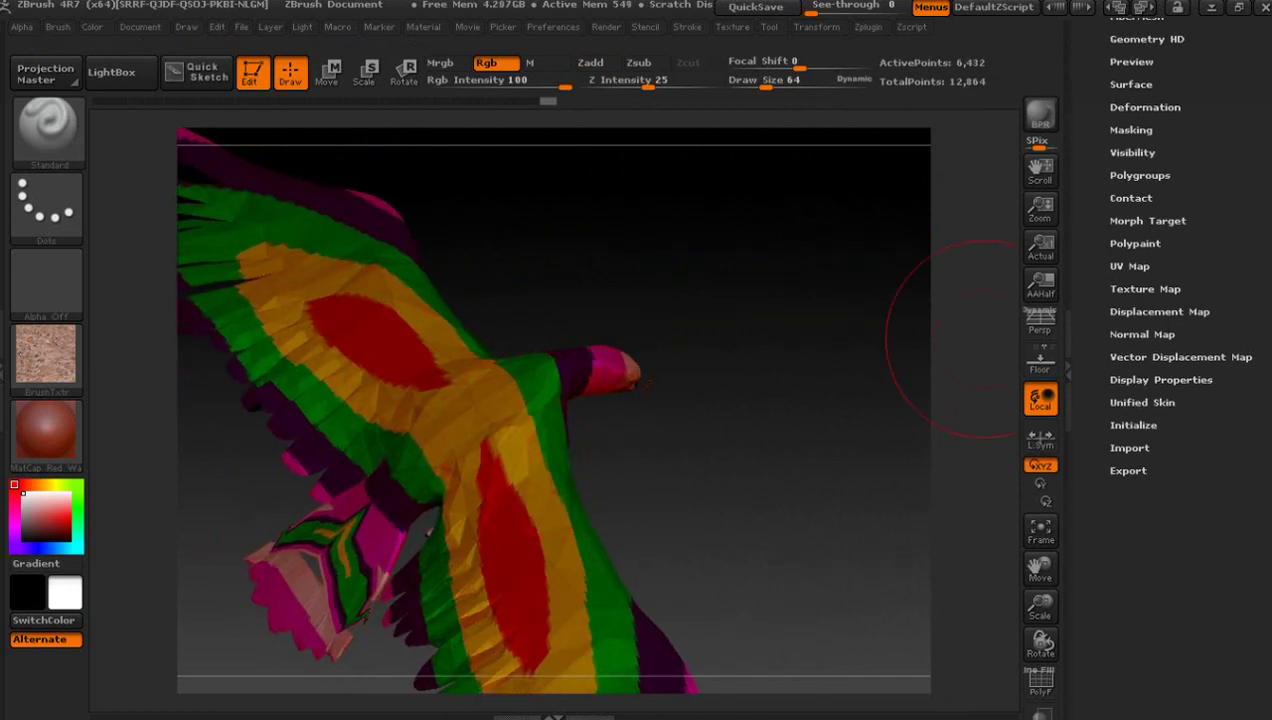
{"action": "scroll", "coordinate": [1180, 400], "scroll_direction": "up", "scroll_amount": 5}
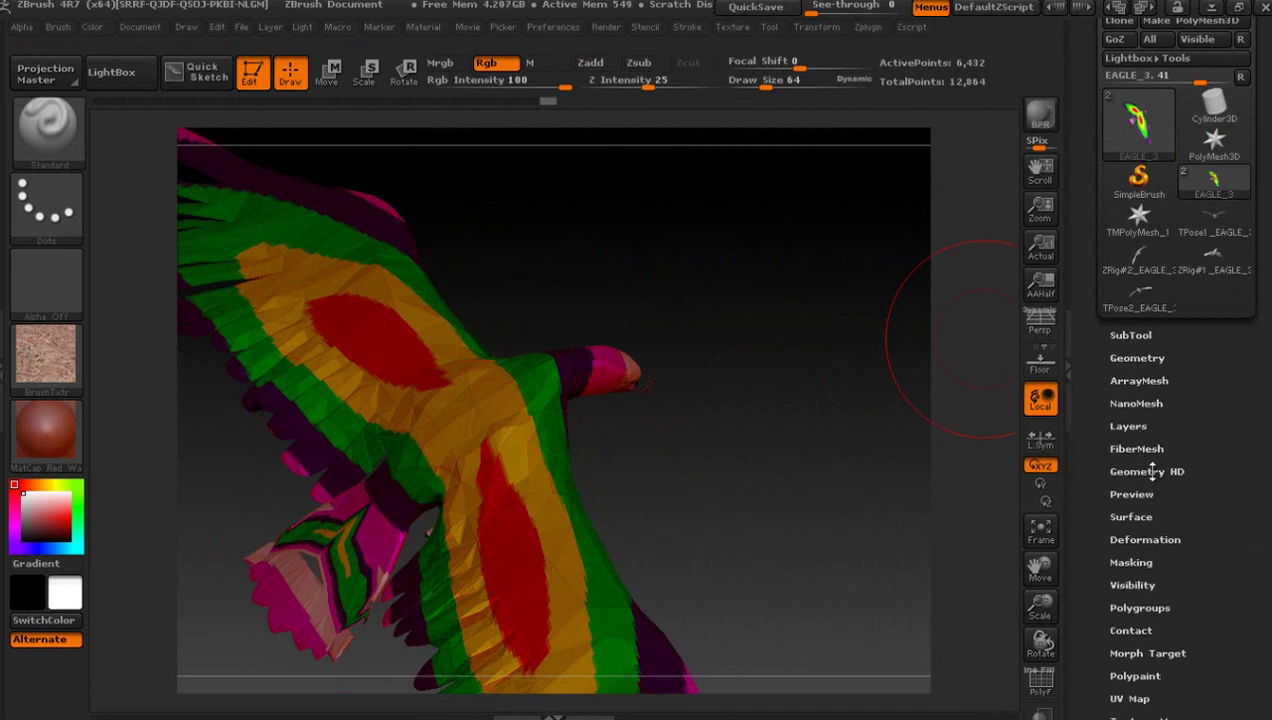
{"action": "left_click", "coordinate": [1131, 335]}
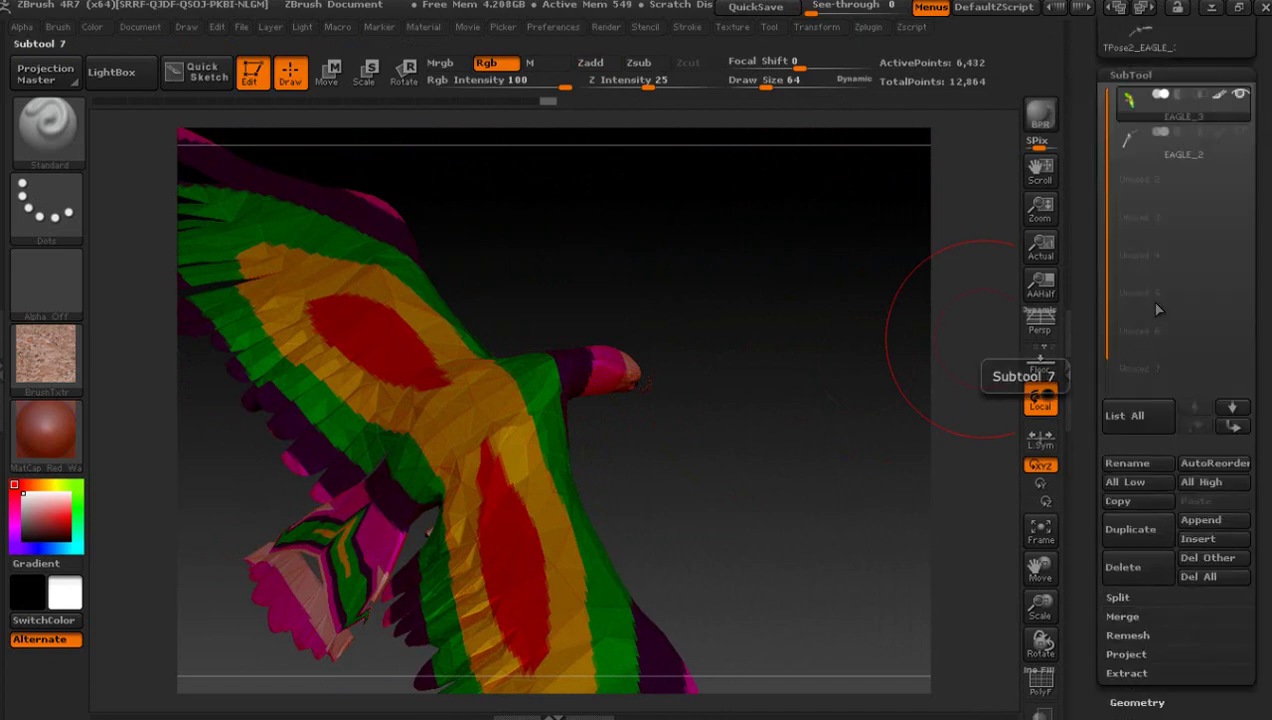
Step: Lower the second sculpt layer's strength in the eagle's Layers list
{"action": "left_click", "coordinate": [1131, 75]}
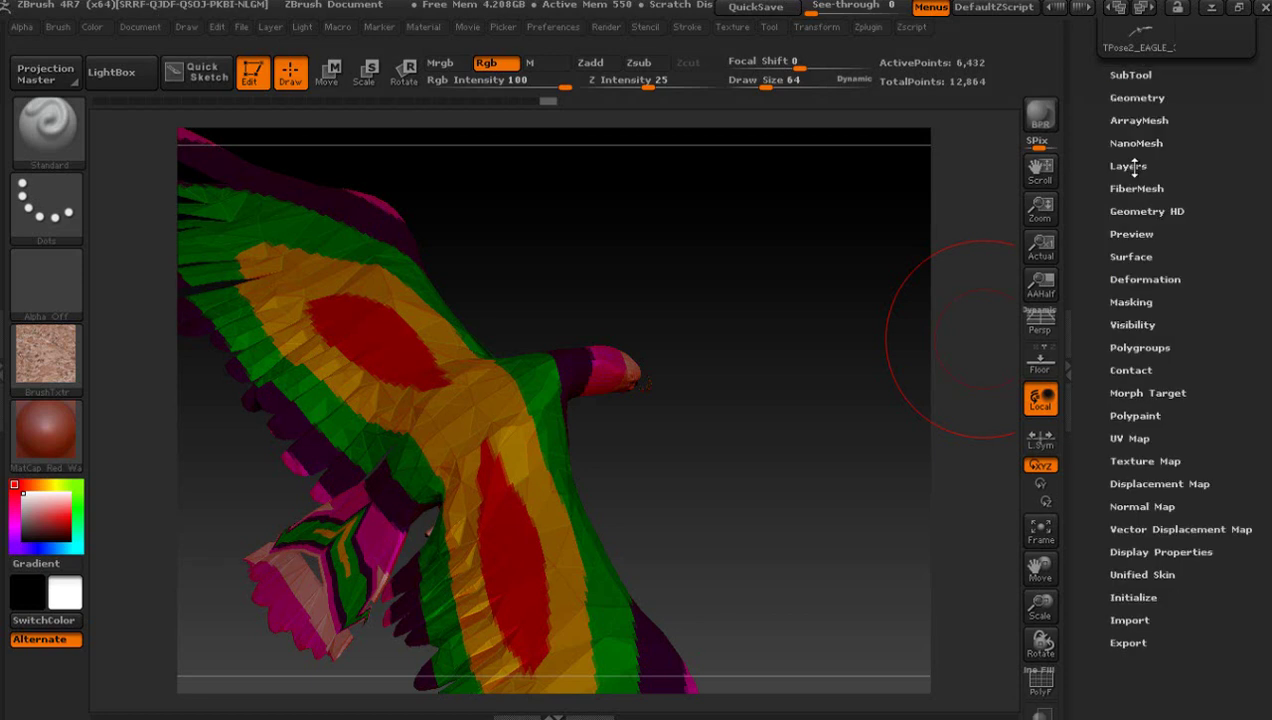
{"action": "left_click", "coordinate": [1150, 168]}
{"action": "left_click", "coordinate": [1158, 202]}
{"action": "mouse_move", "coordinate": [1212, 207]}
{"action": "left_mouse_down"}
{"action": "mouse_move", "coordinate": [1166, 218]}
{"action": "mouse_move", "coordinate": [1211, 215]}
{"action": "mouse_move", "coordinate": [1236, 428]}
{"action": "left_mouse_up"}
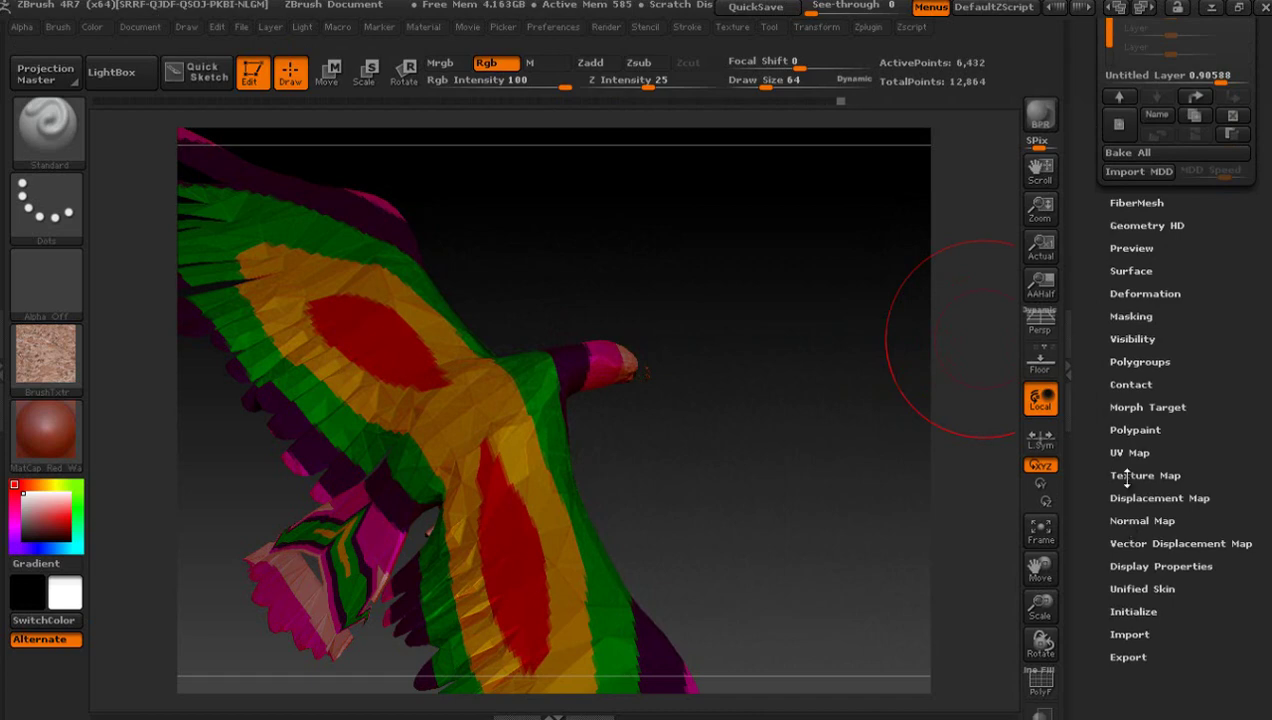
Step: Apply wood-grain Texture 27 to the eagle, then orbit and shrink it to show the spread wings
{"action": "left_click", "coordinate": [1127, 476]}
{"action": "left_click", "coordinate": [1134, 228]}
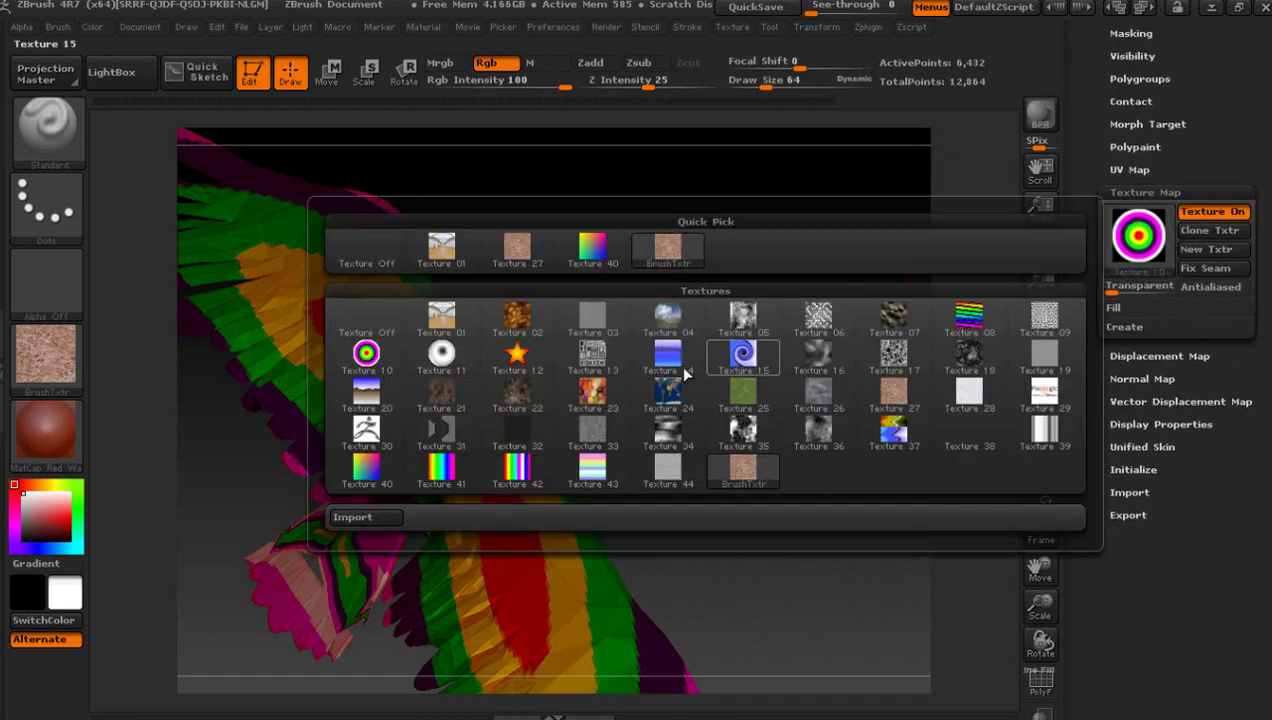
{"action": "left_click", "coordinate": [521, 244]}
{"action": "mouse_move", "coordinate": [803, 392]}
{"action": "left_mouse_down"}
{"action": "mouse_move", "coordinate": [483, 340]}
{"action": "mouse_move", "coordinate": [358, 255]}
{"action": "mouse_move", "coordinate": [424, 268]}
{"action": "mouse_move", "coordinate": [363, 270]}
{"action": "mouse_move", "coordinate": [454, 292]}
{"action": "mouse_move", "coordinate": [644, 321]}
{"action": "mouse_move", "coordinate": [718, 378]}
{"action": "left_mouse_up"}
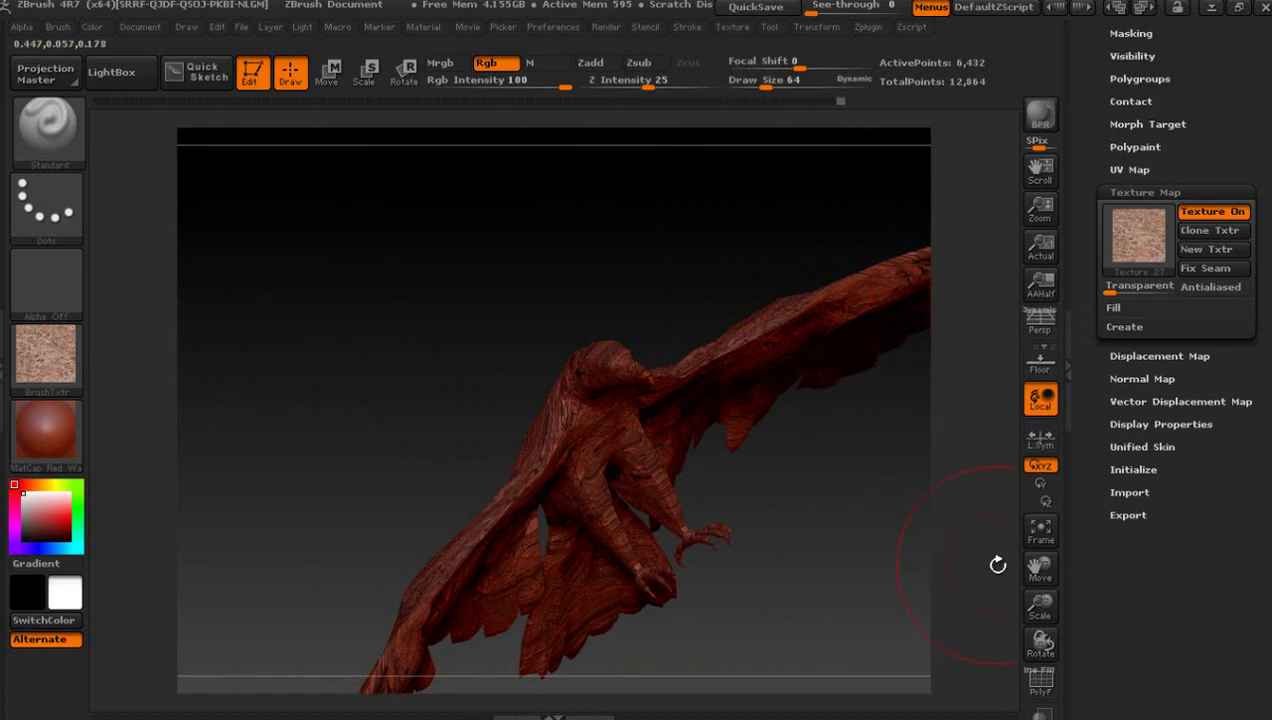
{"action": "left_click_drag", "start_coordinate": [1040, 605], "coordinate": [981, 514]}
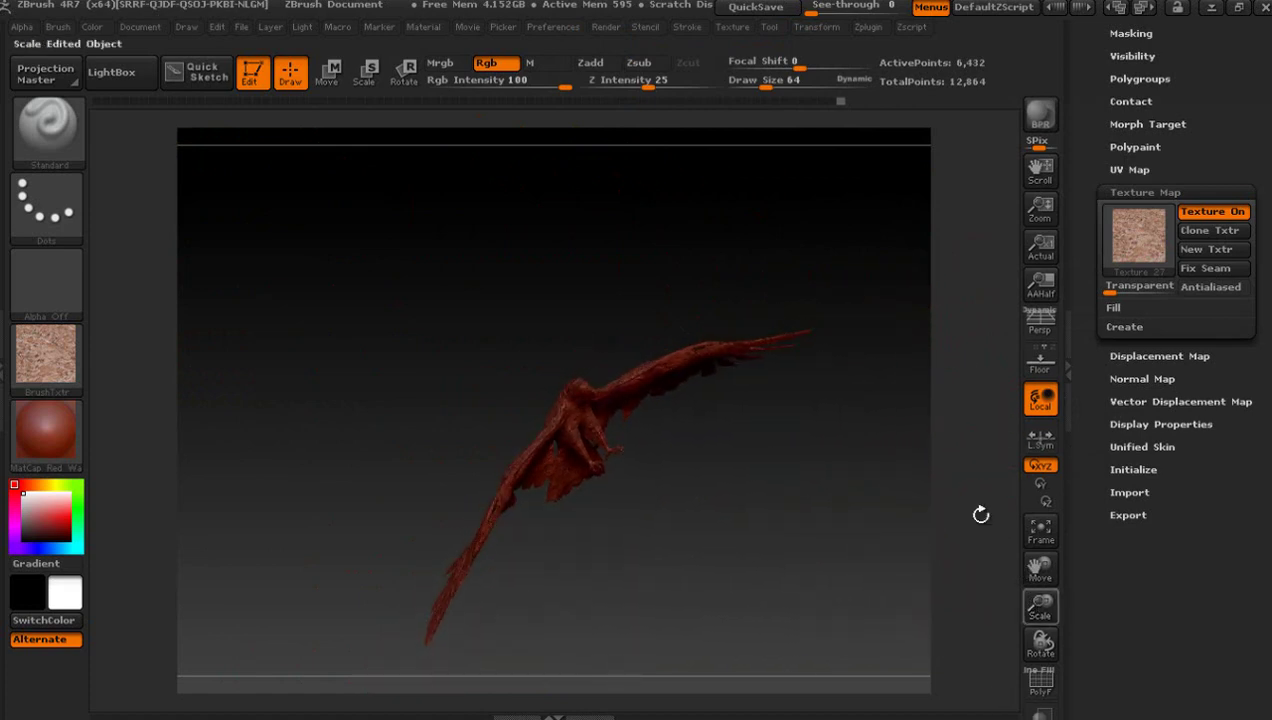
{"action": "mouse_move", "coordinate": [747, 550]}
{"action": "left_mouse_down"}
{"action": "mouse_move", "coordinate": [470, 466]}
{"action": "mouse_move", "coordinate": [369, 405]}
{"action": "mouse_move", "coordinate": [344, 405]}
{"action": "mouse_move", "coordinate": [375, 403]}
{"action": "left_mouse_up"}
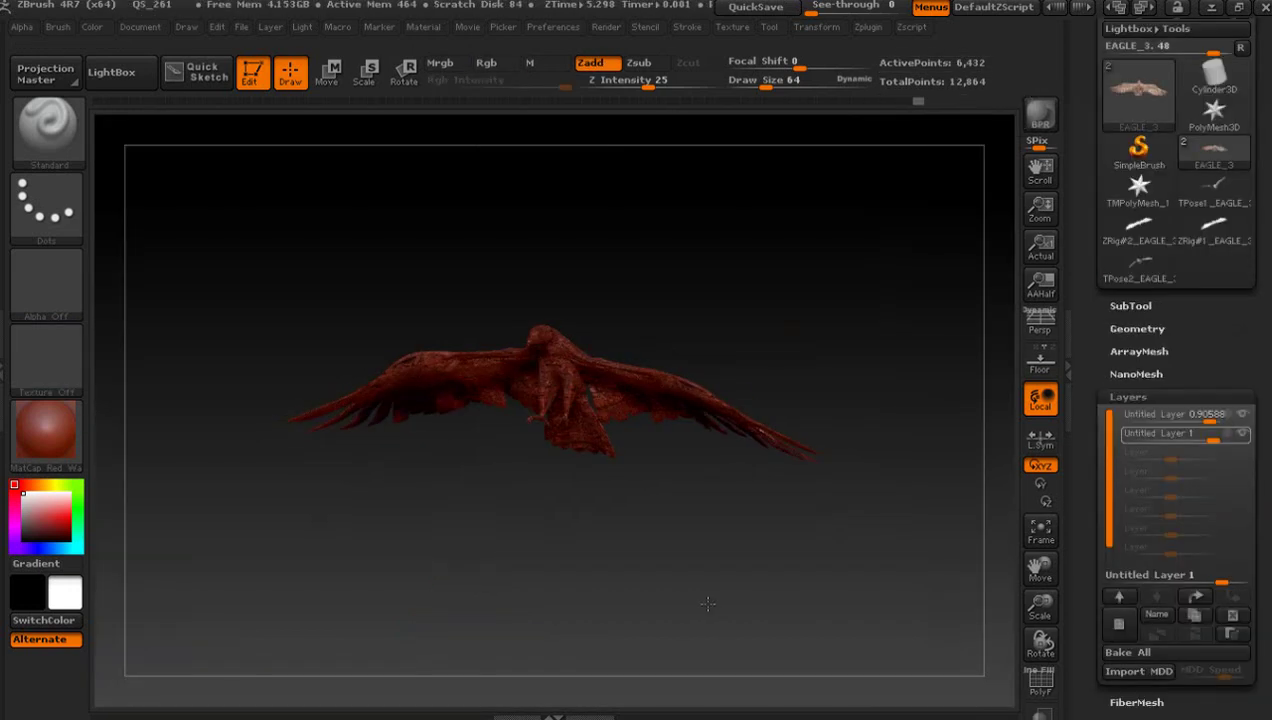
Step: Orbit the eagle front-on with wings level and show the Movie TimeLine above the canvas
{"action": "left_click_drag", "start_coordinate": [700, 600], "coordinate": [740, 601]}
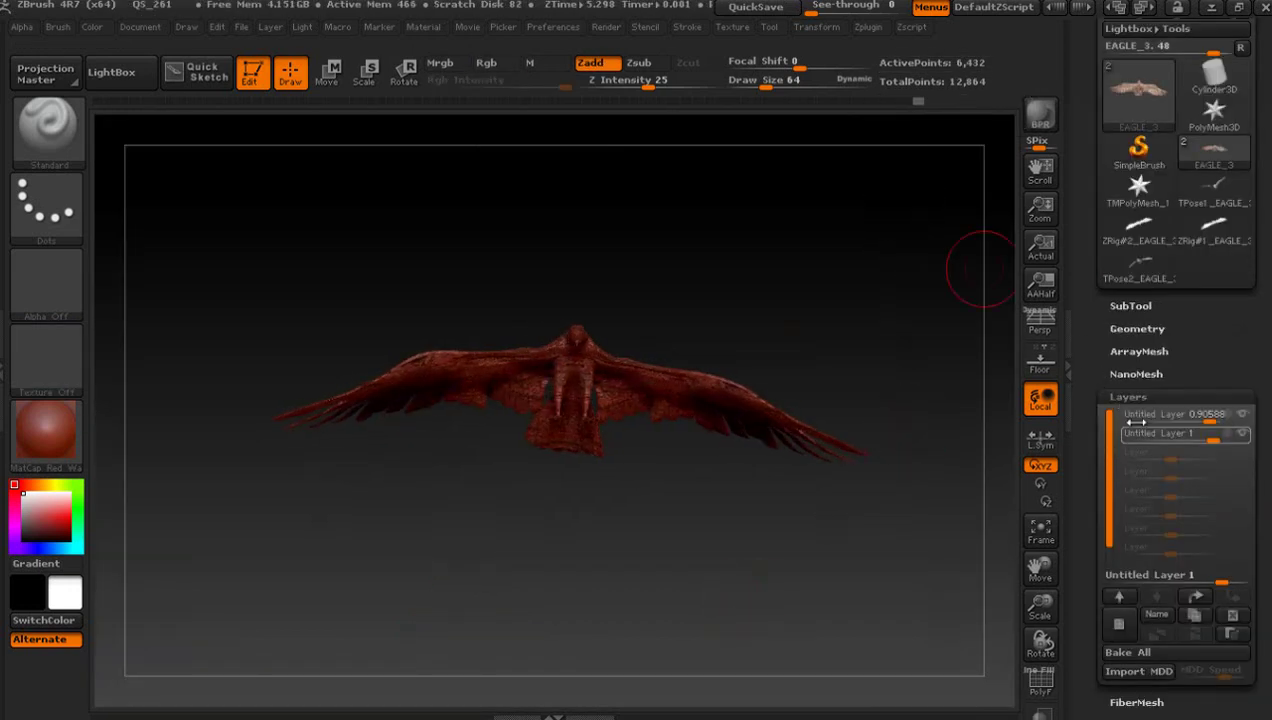
{"action": "left_click", "coordinate": [468, 27]}
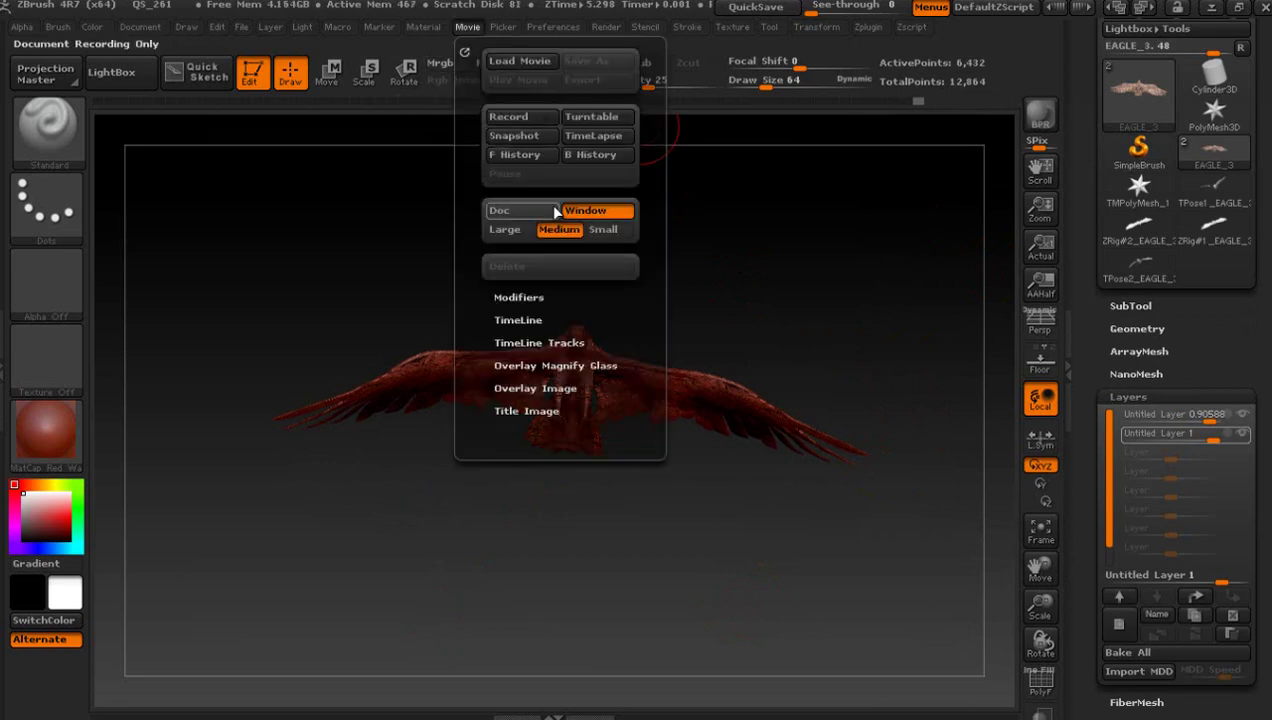
{"action": "left_click", "coordinate": [518, 319]}
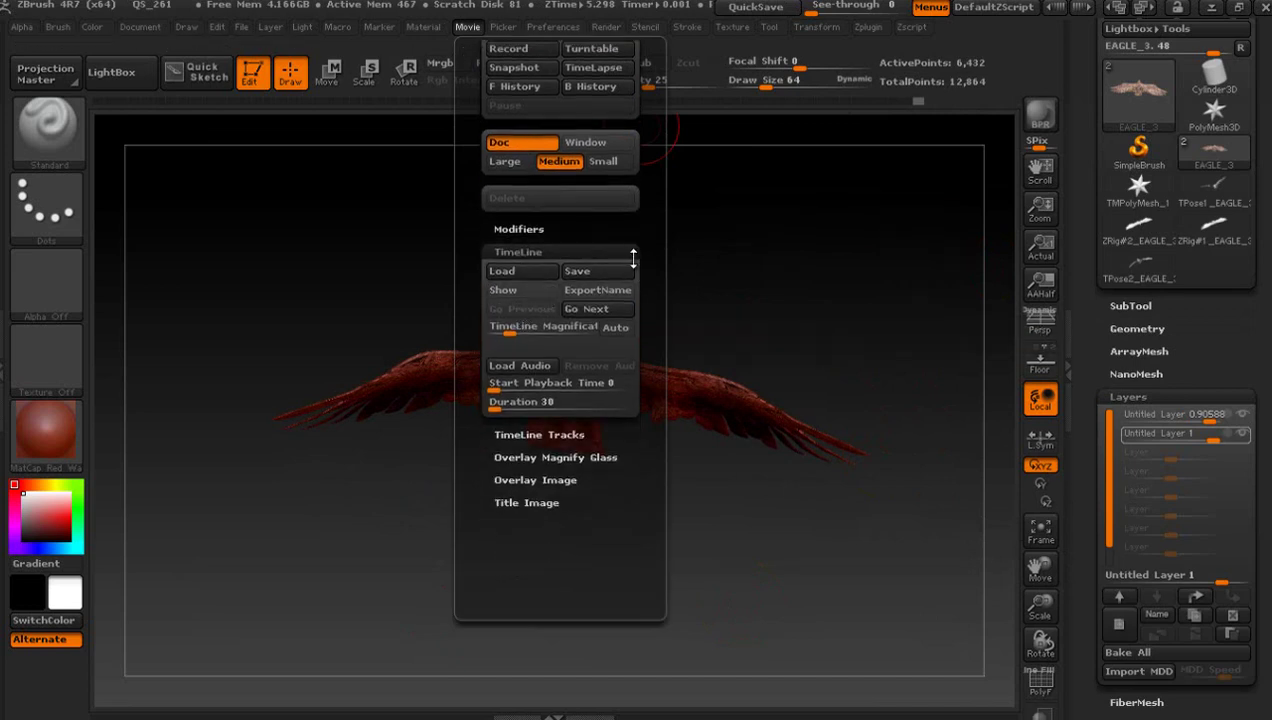
{"action": "left_click", "coordinate": [516, 290]}
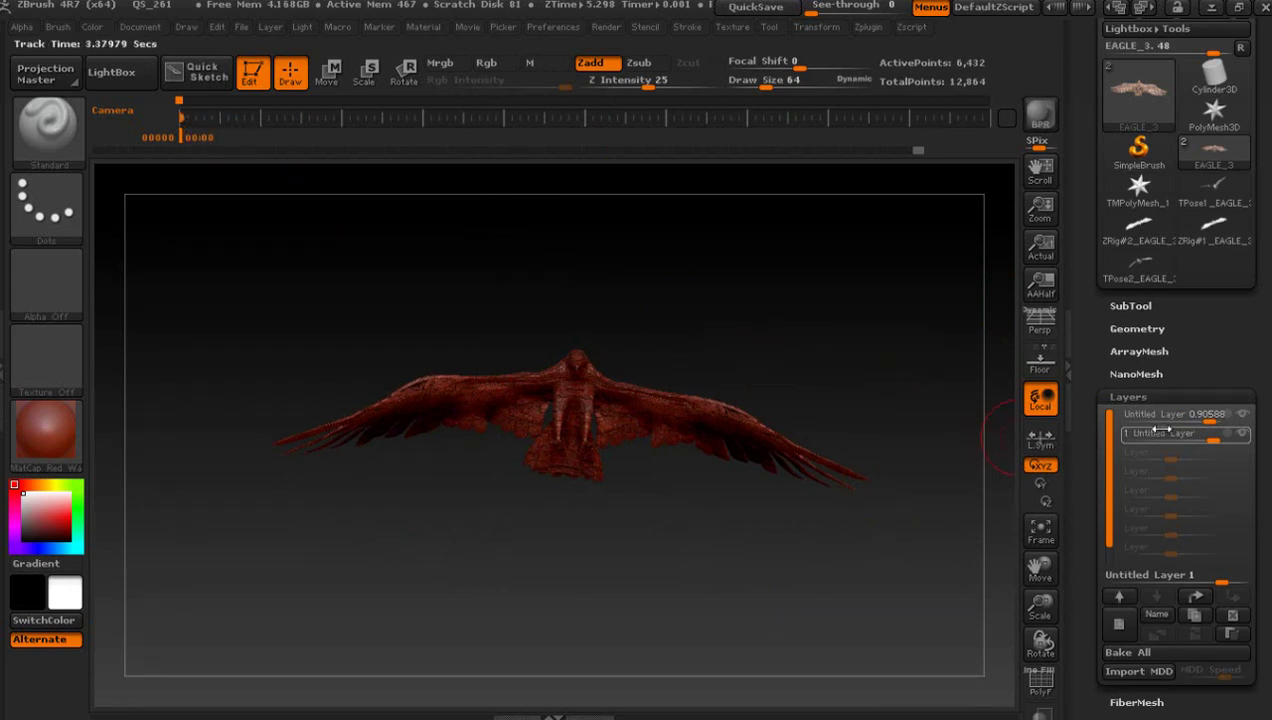
Step: Key the top layer lowered and the second layer at 0.2, then move to frame 00201
{"action": "mouse_move", "coordinate": [1170, 414]}
{"action": "left_click_drag", "start_coordinate": [1208, 424], "coordinate": [1178, 428]}
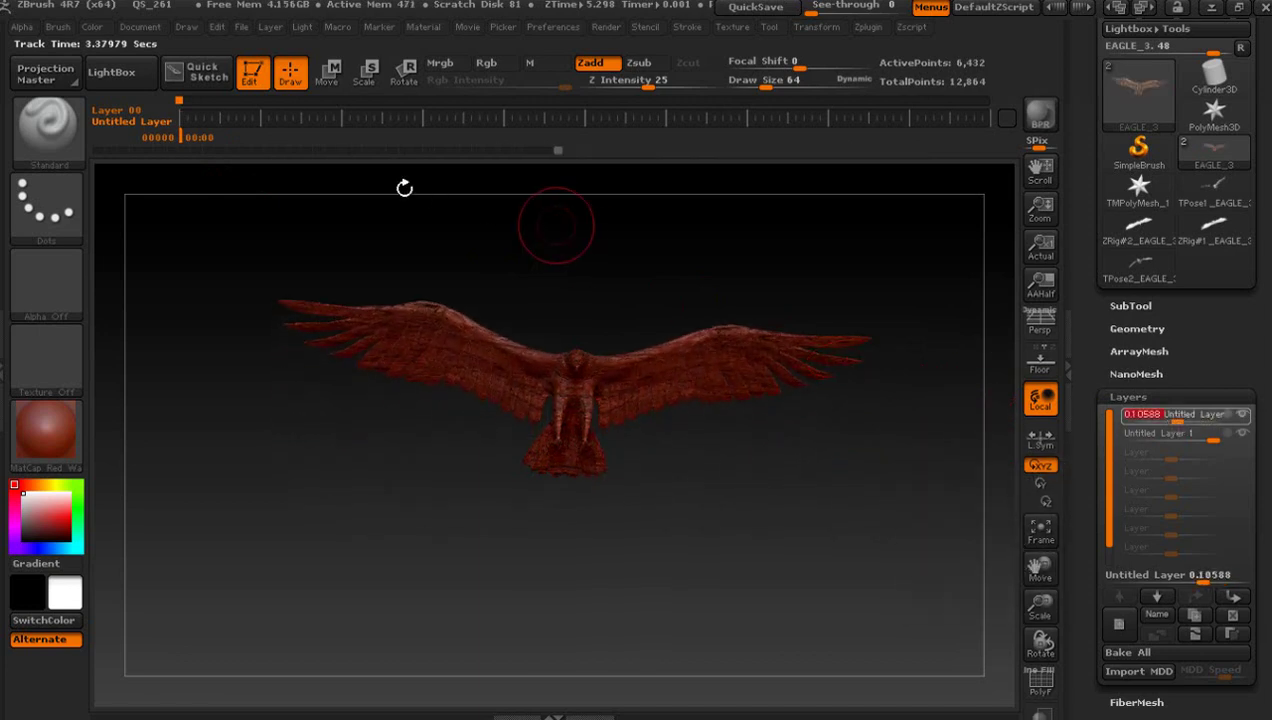
{"action": "left_click", "coordinate": [274, 120]}
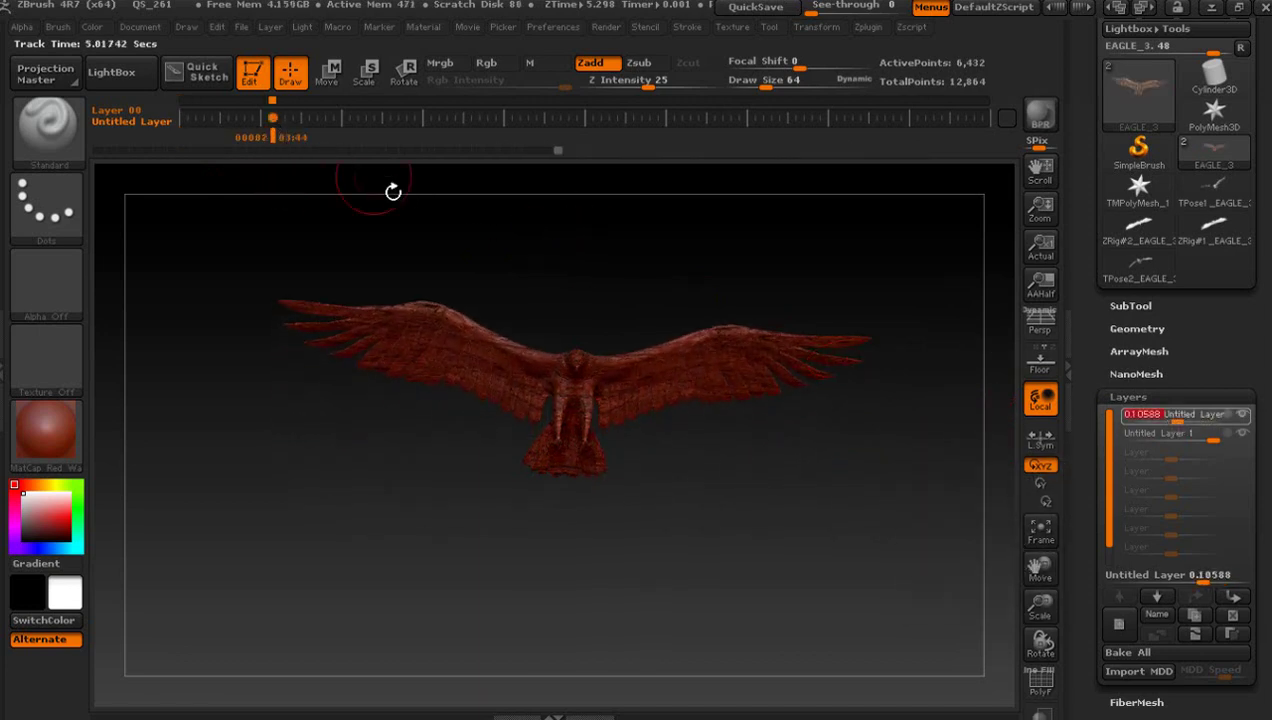
{"action": "mouse_move", "coordinate": [1211, 437]}
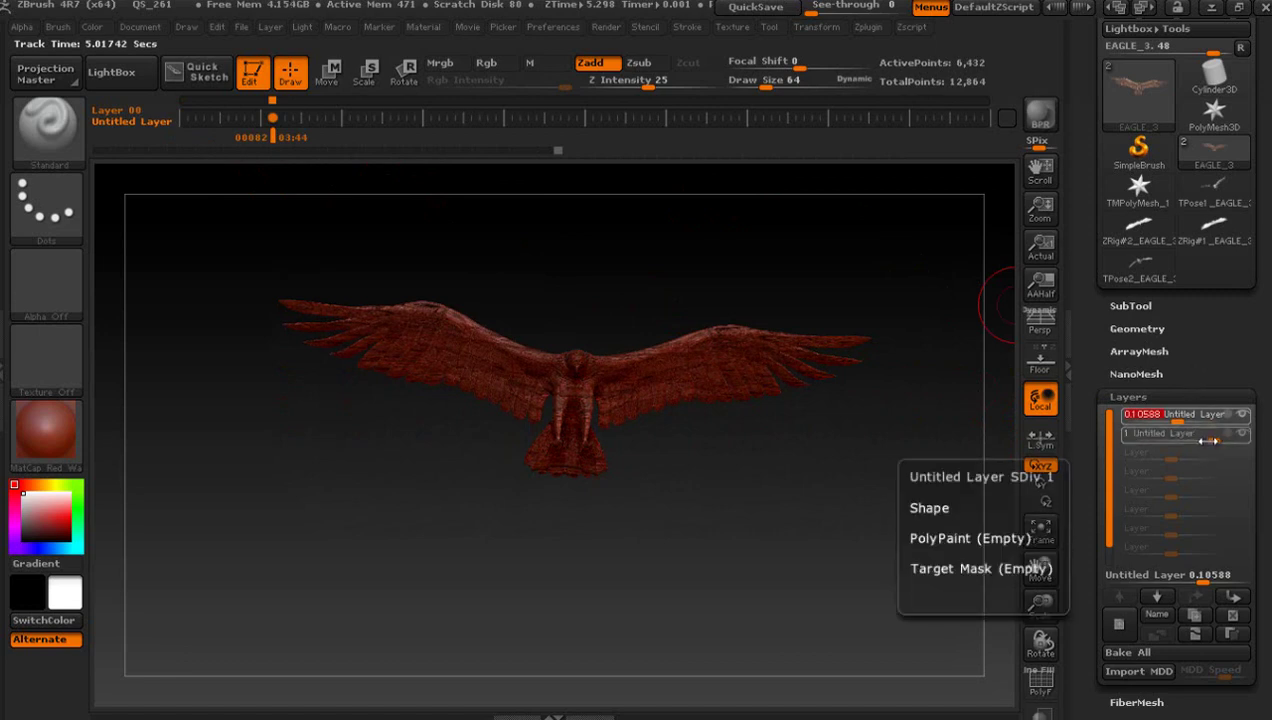
{"action": "left_click_drag", "start_coordinate": [1210, 440], "coordinate": [1183, 440]}
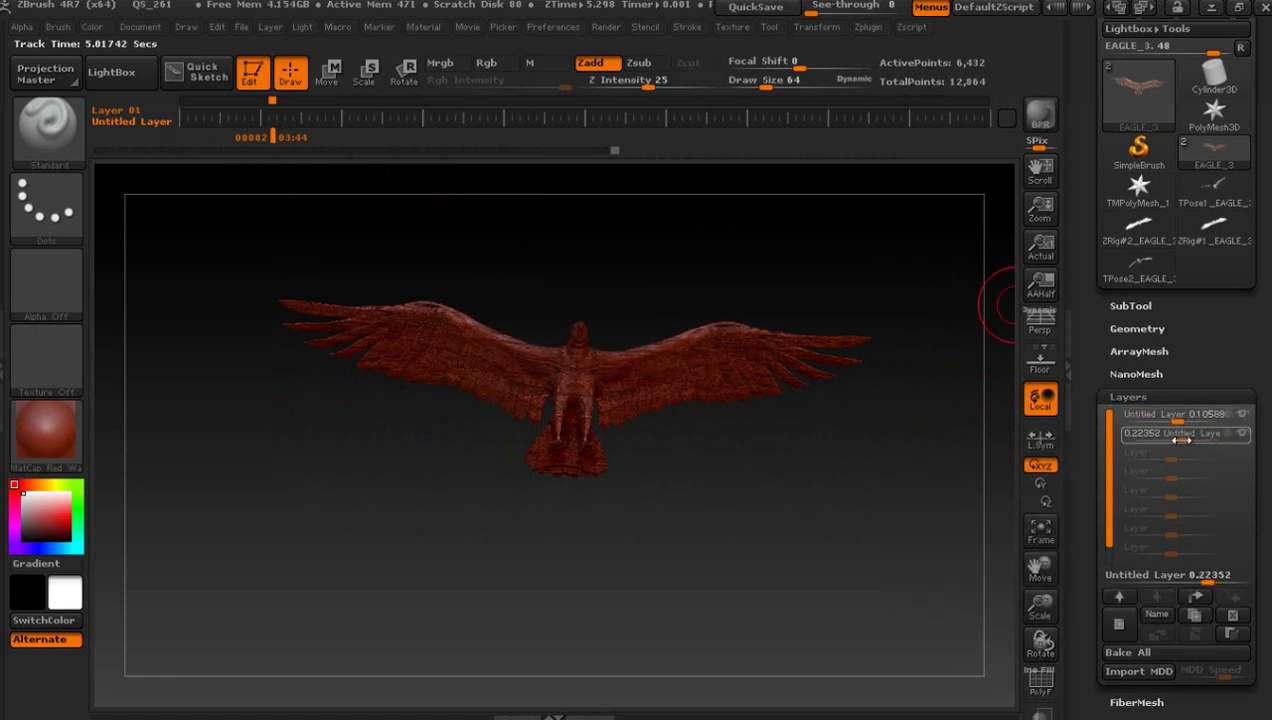
{"action": "left_click", "coordinate": [382, 120]}
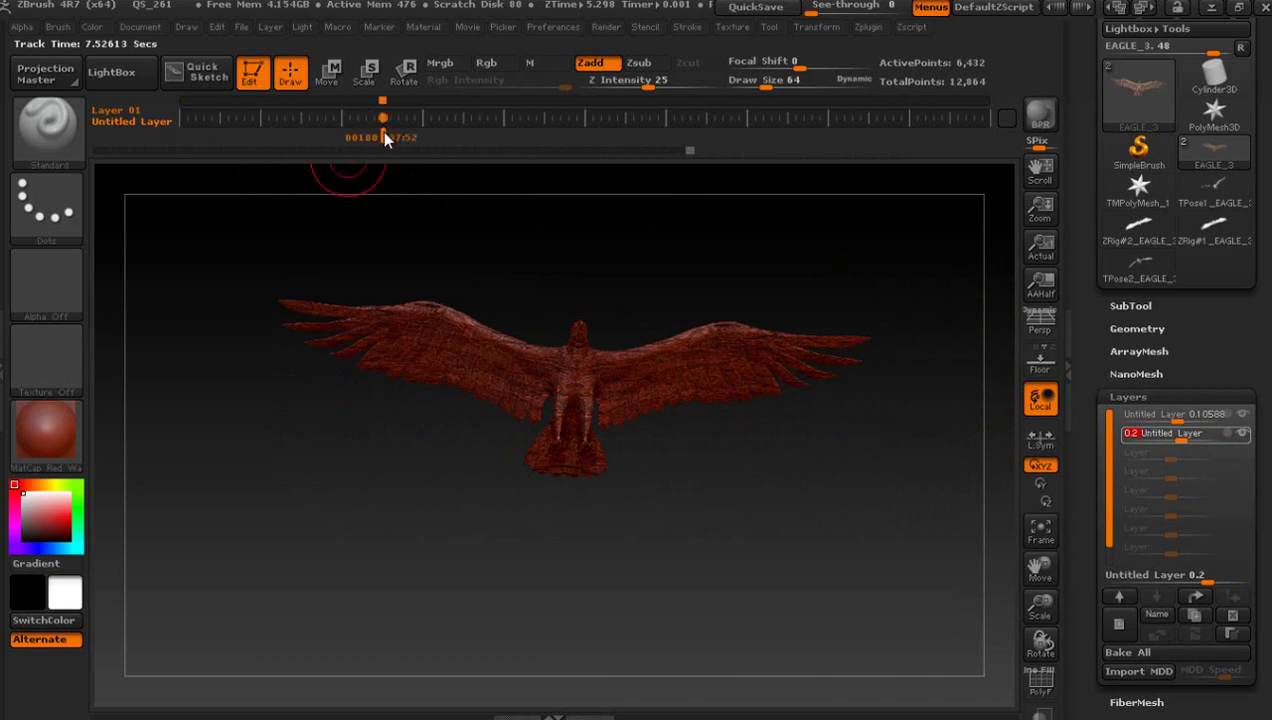
{"action": "left_click", "coordinate": [405, 120]}
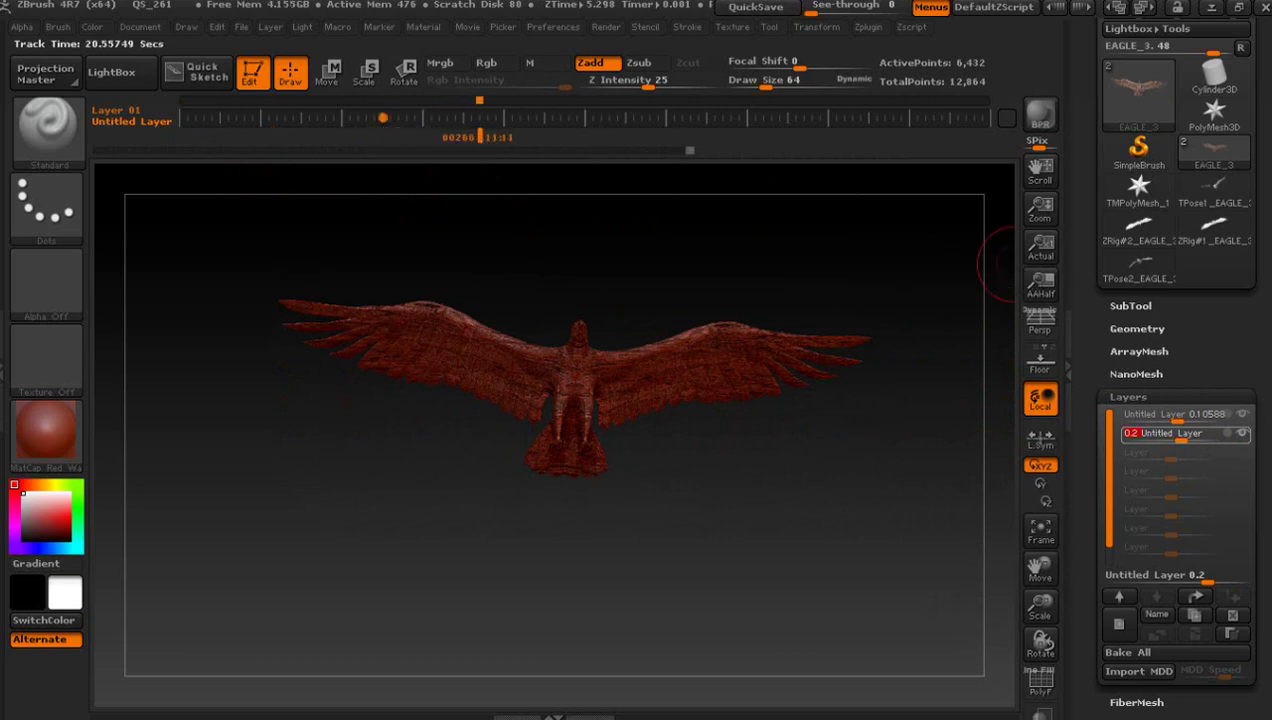
Step: Raise the top layer to 0.48235, move later, and key the second layer's strength at 0
{"action": "left_click_drag", "start_coordinate": [1196, 433], "coordinate": [1226, 436]}
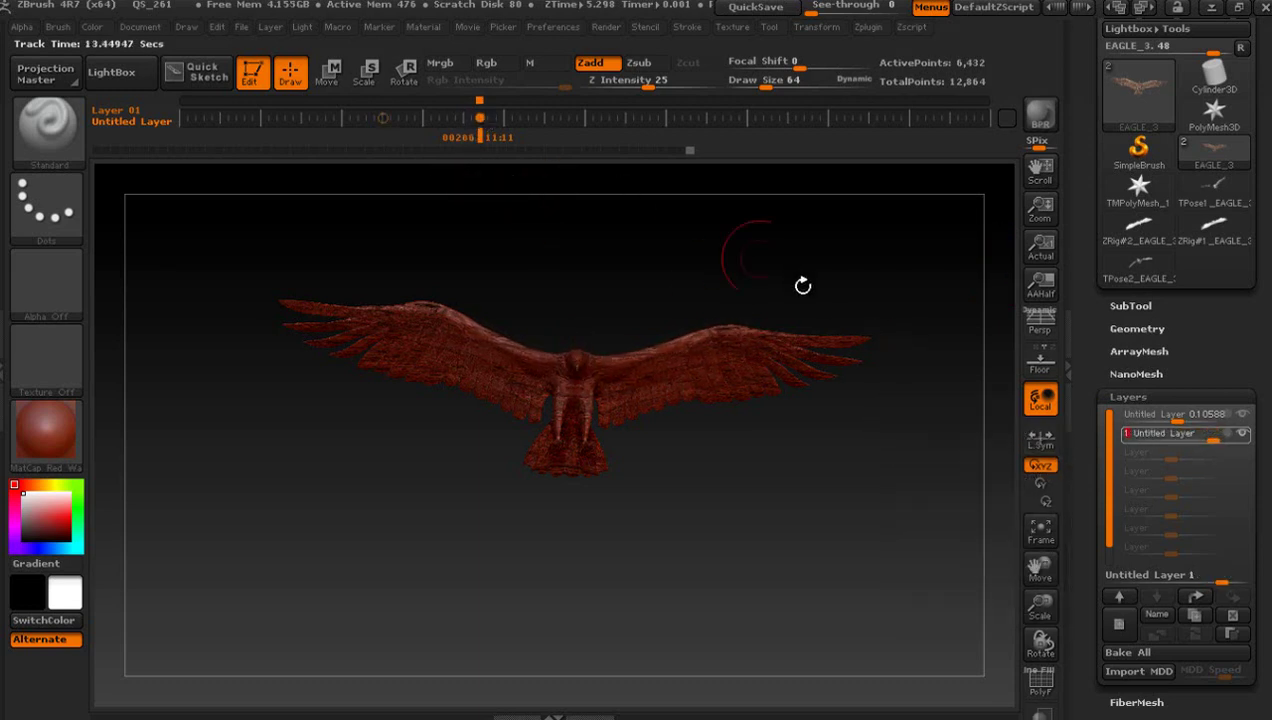
{"action": "left_click_drag", "start_coordinate": [1176, 420], "coordinate": [1196, 421]}
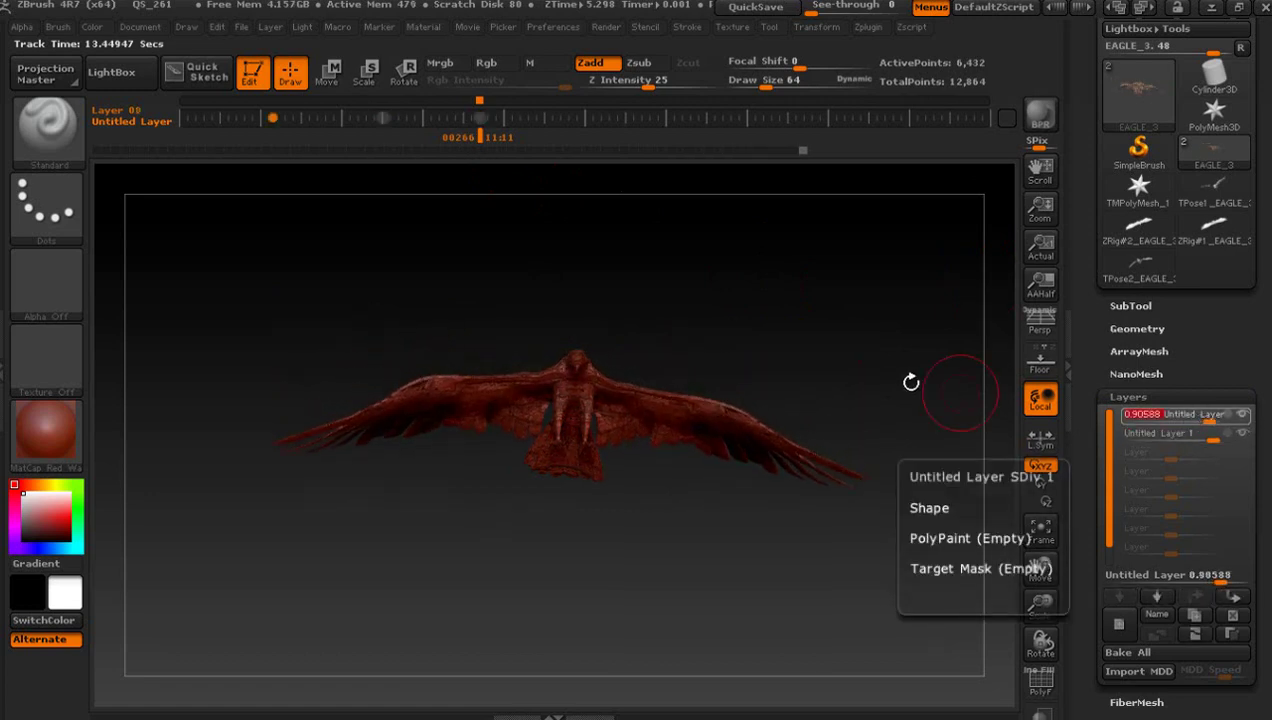
{"action": "left_click", "coordinate": [564, 127]}
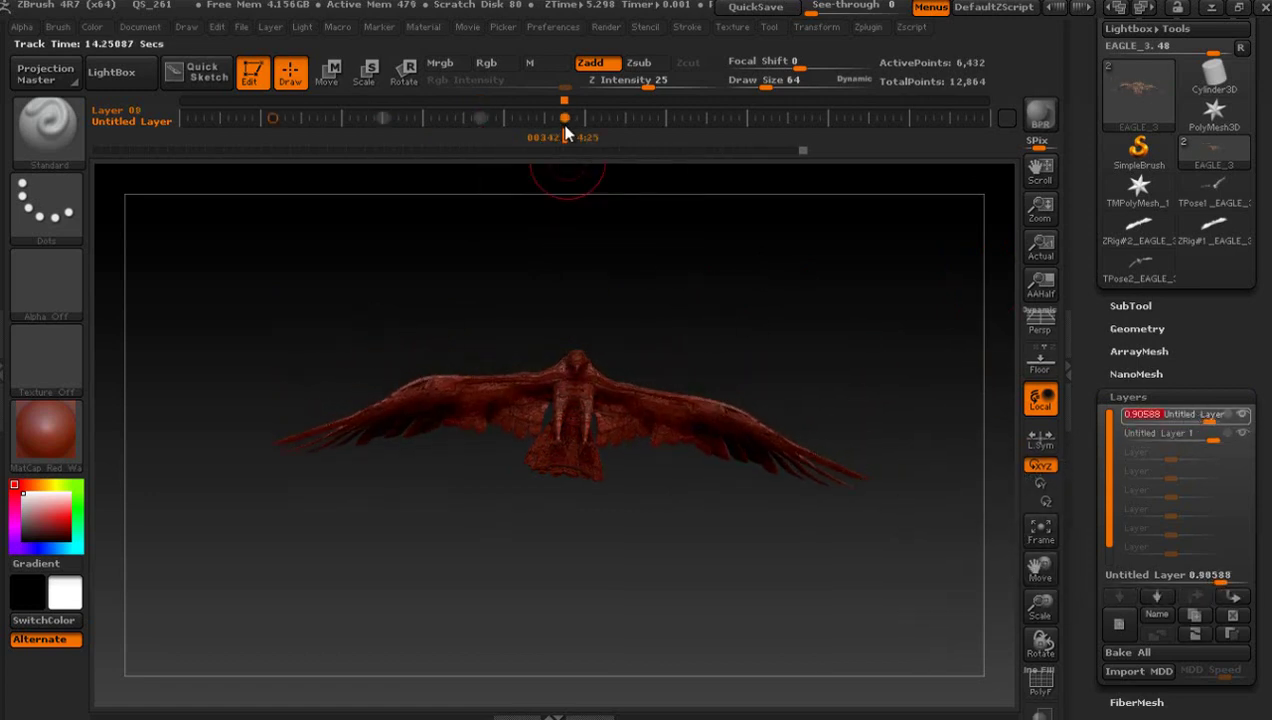
{"action": "mouse_move", "coordinate": [564, 143]}
{"action": "left_mouse_down"}
{"action": "mouse_move", "coordinate": [308, 162]}
{"action": "mouse_move", "coordinate": [587, 160]}
{"action": "left_mouse_up"}
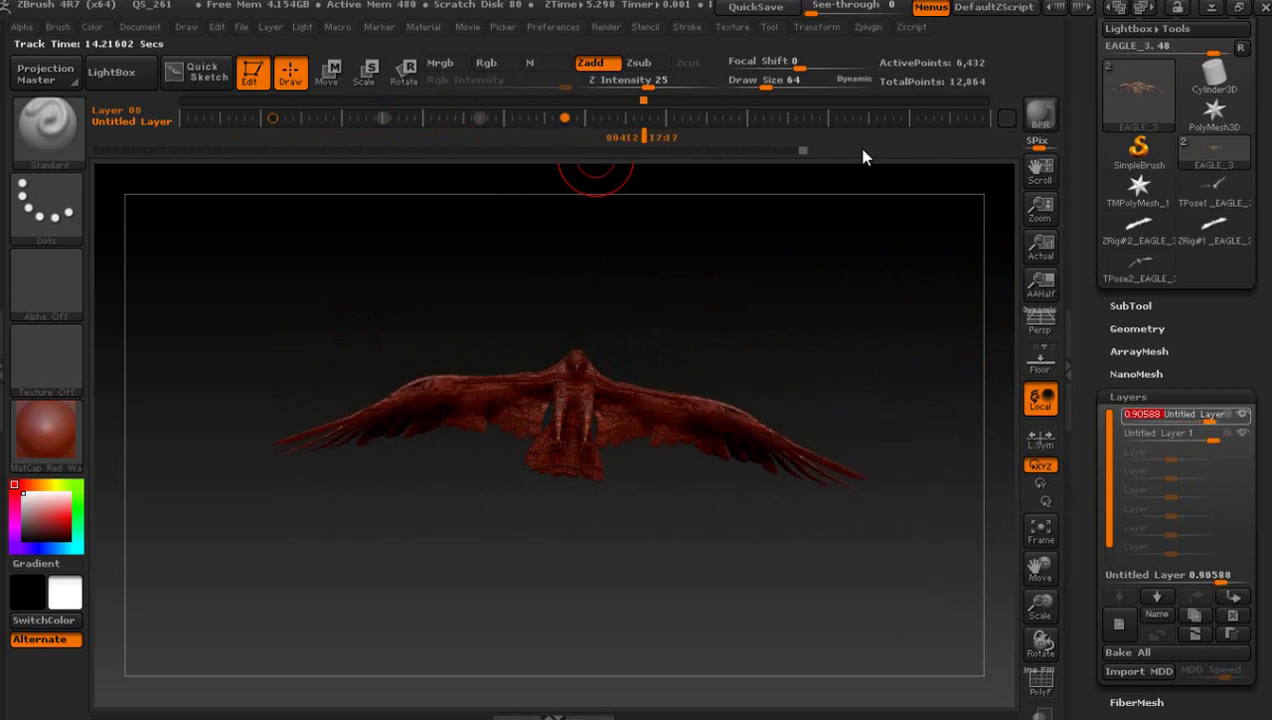
{"action": "mouse_move", "coordinate": [1211, 436]}
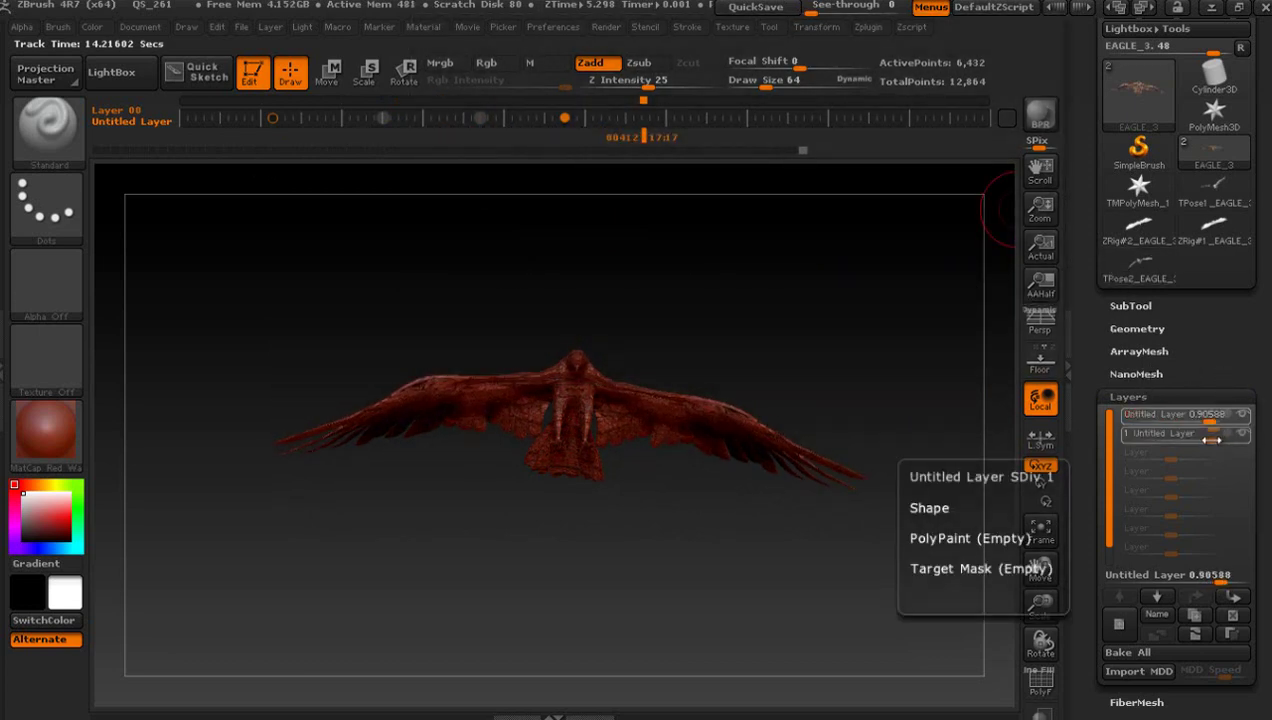
{"action": "left_click_drag", "start_coordinate": [1212, 440], "coordinate": [1125, 436]}
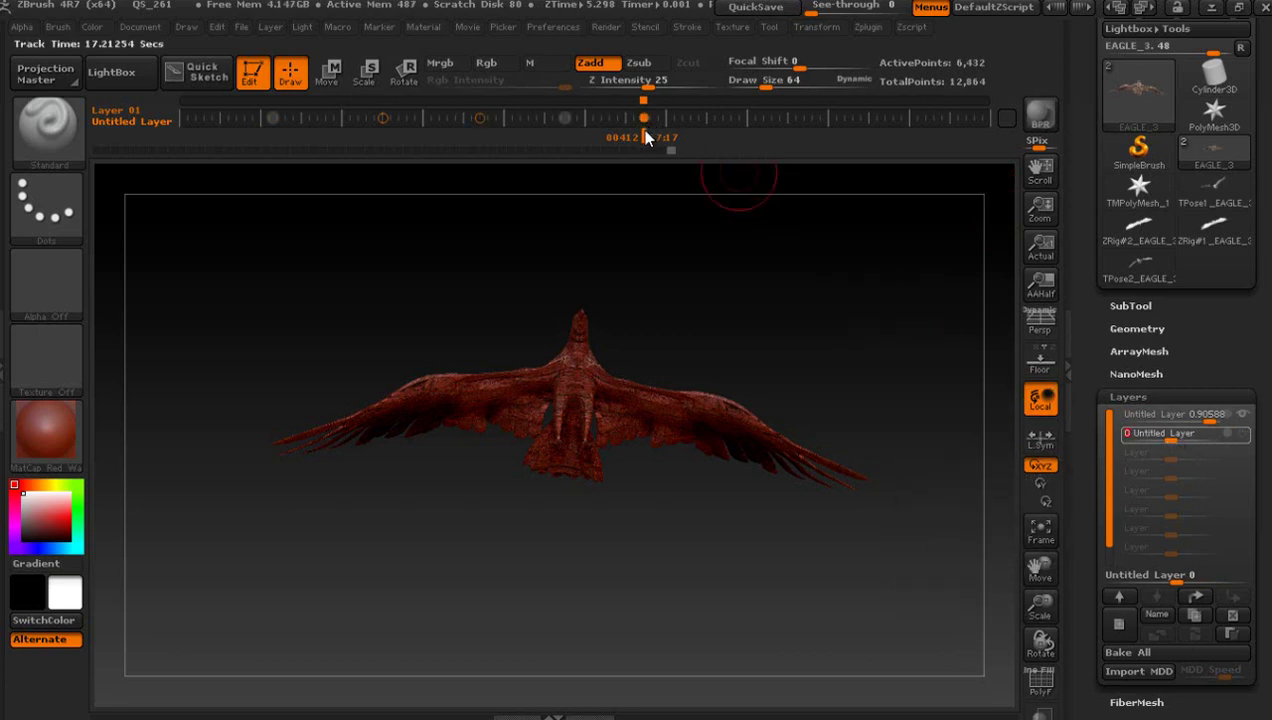
Step: At a later moment, key the second layer raised and the top layer at 0.57647
{"action": "mouse_move", "coordinate": [645, 137]}
{"action": "left_mouse_down"}
{"action": "mouse_move", "coordinate": [479, 138]}
{"action": "mouse_move", "coordinate": [441, 180]}
{"action": "mouse_move", "coordinate": [590, 156]}
{"action": "mouse_move", "coordinate": [703, 168]}
{"action": "left_mouse_up"}
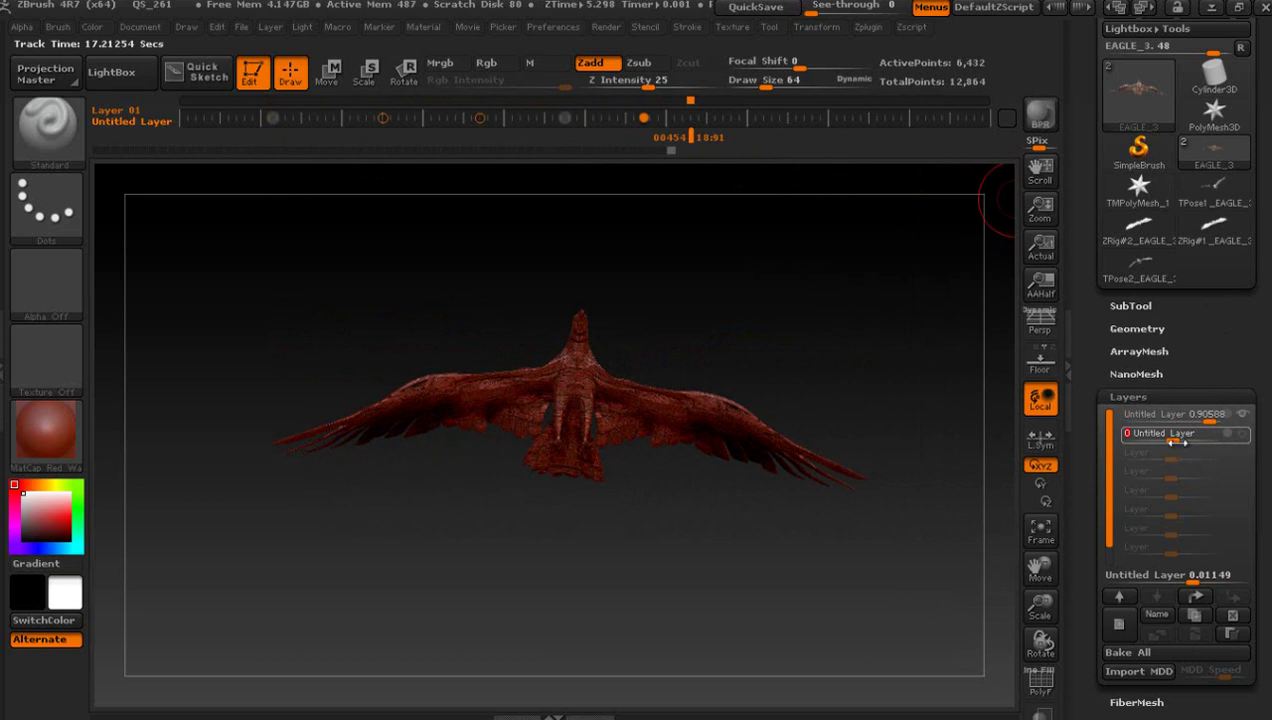
{"action": "left_click_drag", "start_coordinate": [1175, 440], "coordinate": [1200, 437]}
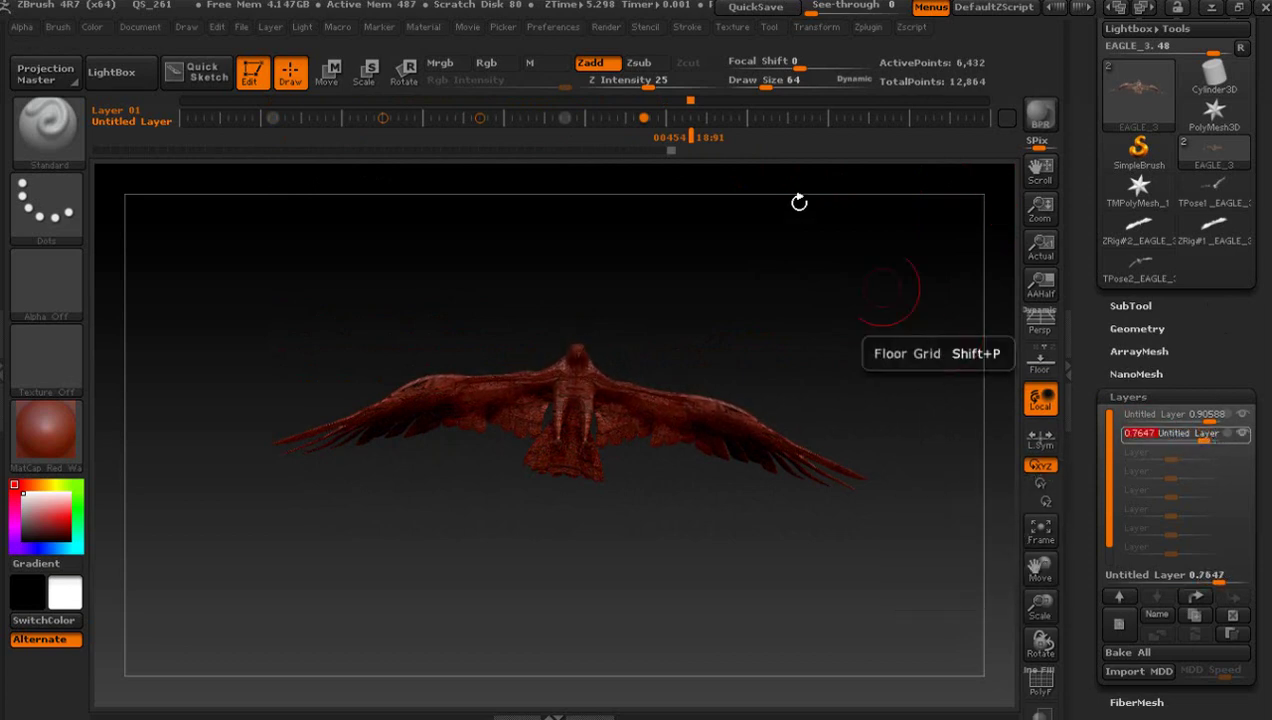
{"action": "left_click", "coordinate": [1212, 418]}
{"action": "left_click_drag", "start_coordinate": [1207, 425], "coordinate": [1193, 425]}
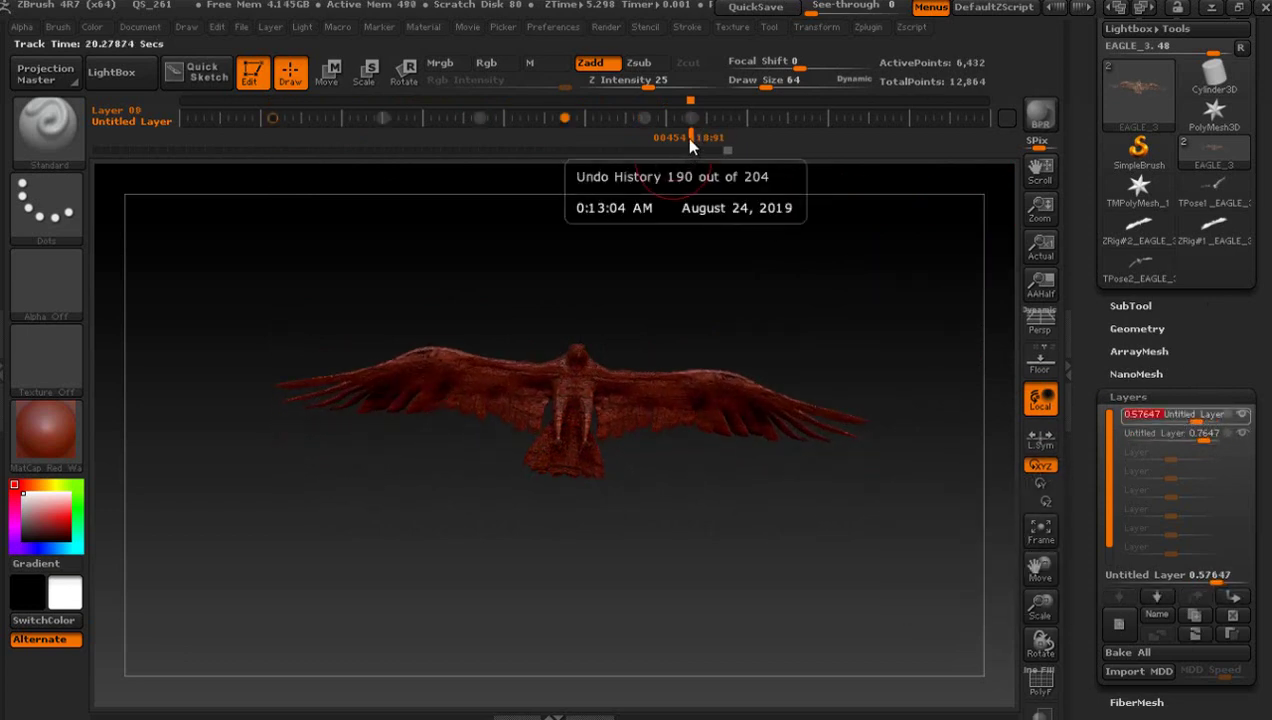
Step: Key a later time with the top layer at 0.15294 then 0.12941, and scrub back to preview the flapping
{"action": "left_click_drag", "start_coordinate": [687, 135], "coordinate": [766, 140]}
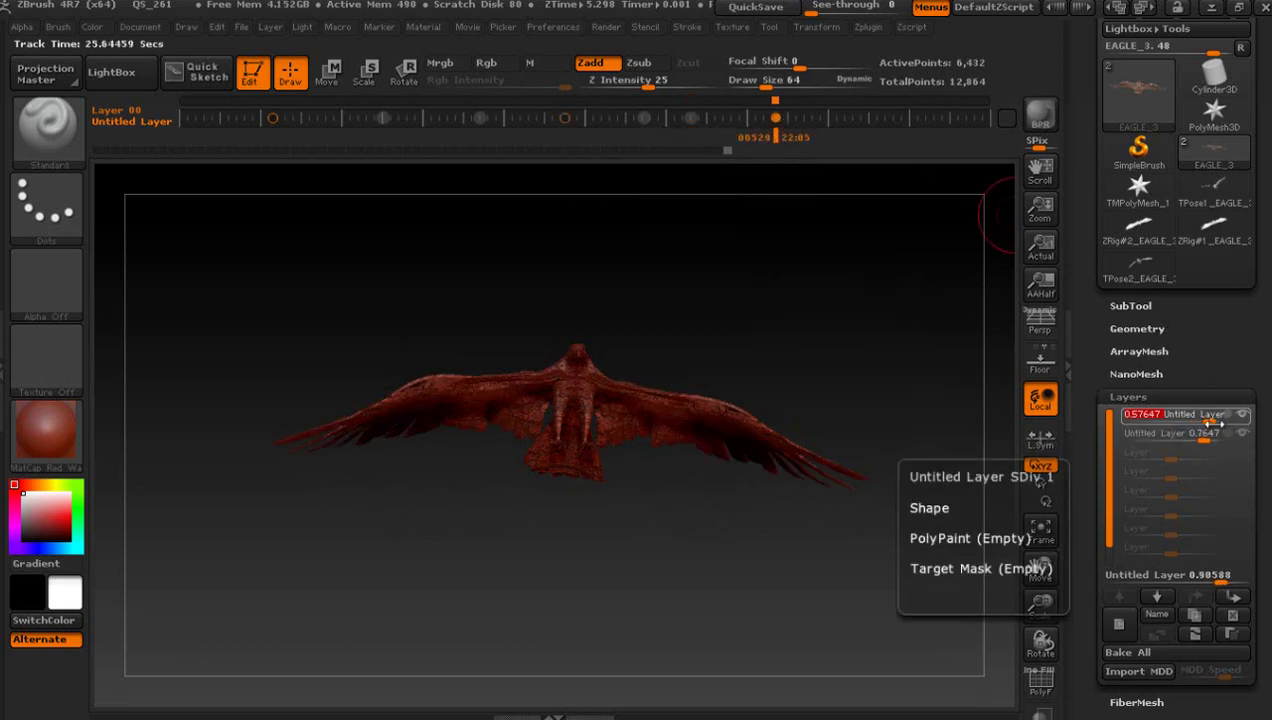
{"action": "left_click_drag", "start_coordinate": [1213, 426], "coordinate": [1178, 418]}
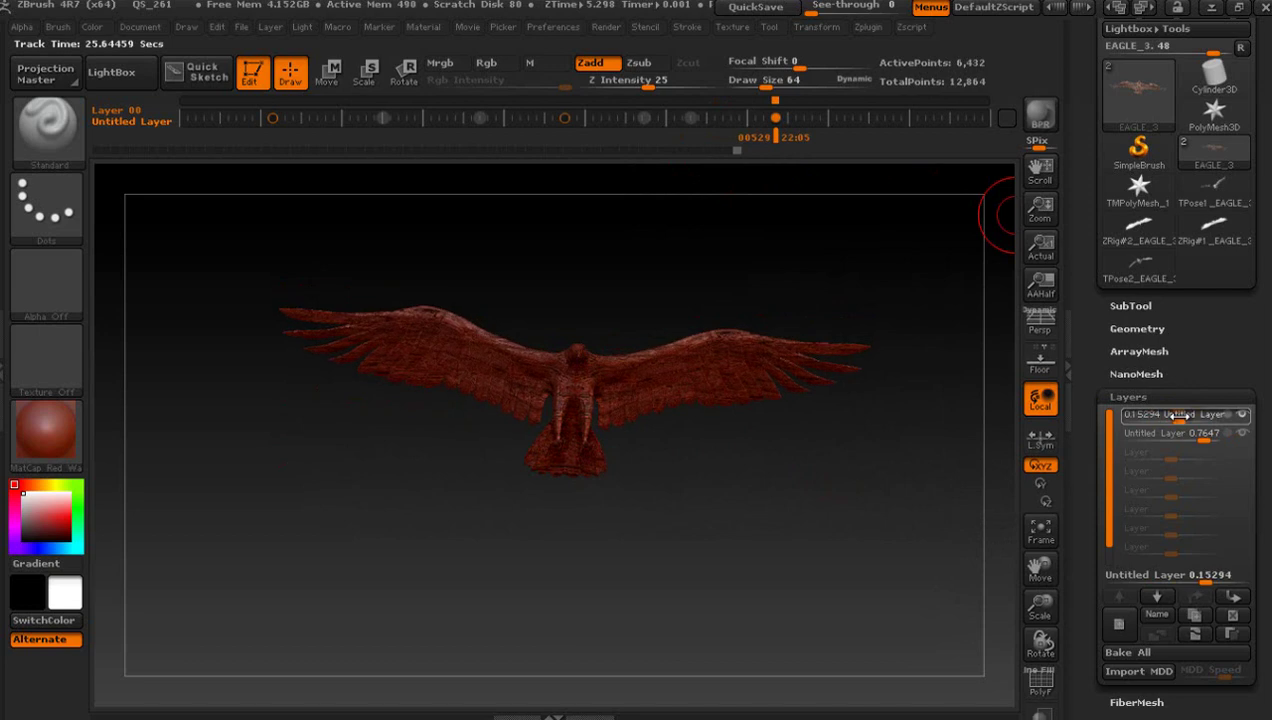
{"action": "left_click", "coordinate": [1180, 416]}
{"action": "left_click_drag", "start_coordinate": [775, 145], "coordinate": [777, 143]}
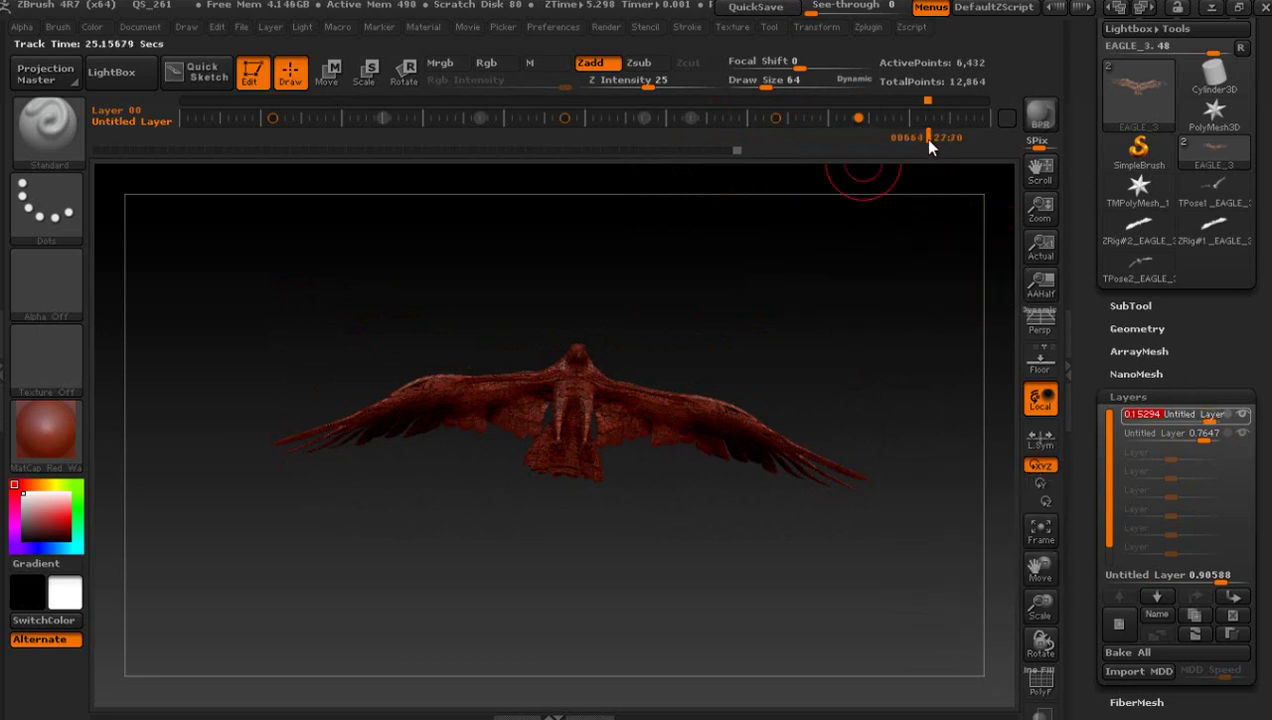
{"action": "mouse_move", "coordinate": [1181, 414]}
{"action": "left_click_drag", "start_coordinate": [1205, 420], "coordinate": [1166, 396]}
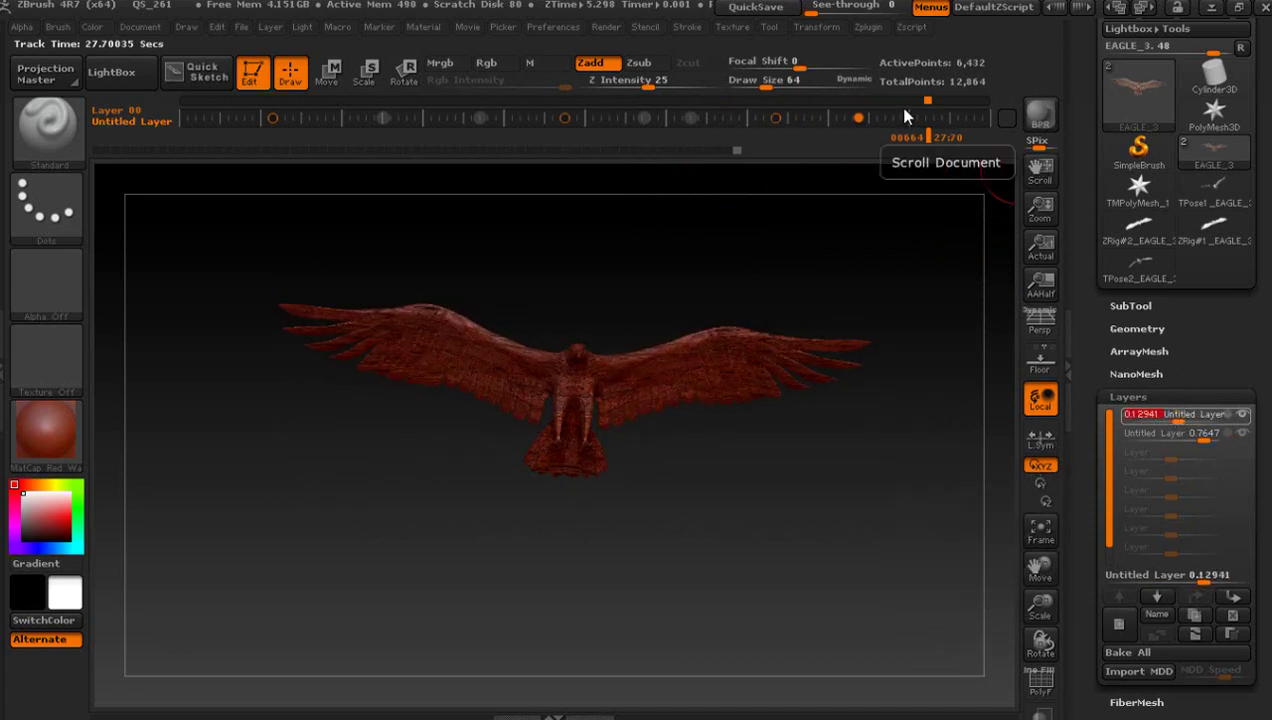
{"action": "left_click_drag", "start_coordinate": [922, 139], "coordinate": [810, 160]}
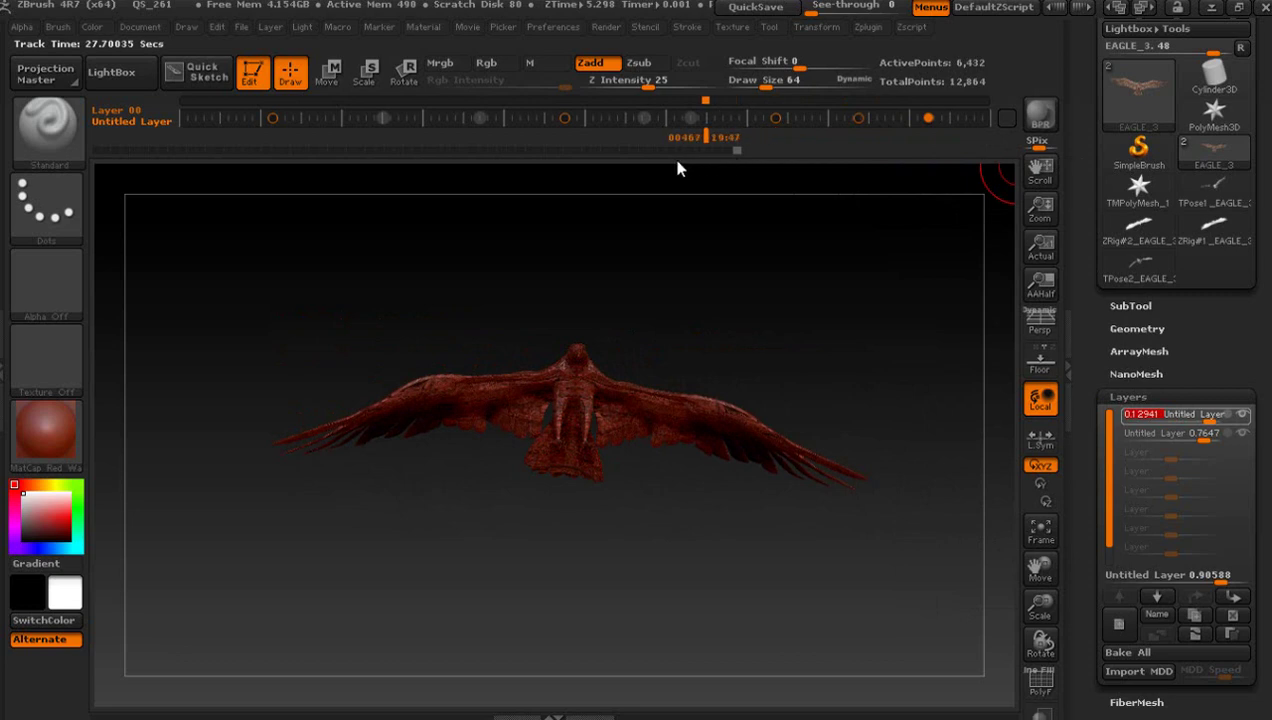
{"action": "mouse_move", "coordinate": [677, 168]}
{"action": "left_mouse_down"}
{"action": "mouse_move", "coordinate": [335, 153]}
{"action": "mouse_move", "coordinate": [228, 164]}
{"action": "mouse_move", "coordinate": [715, 190]}
{"action": "mouse_move", "coordinate": [974, 233]}
{"action": "left_mouse_up"}
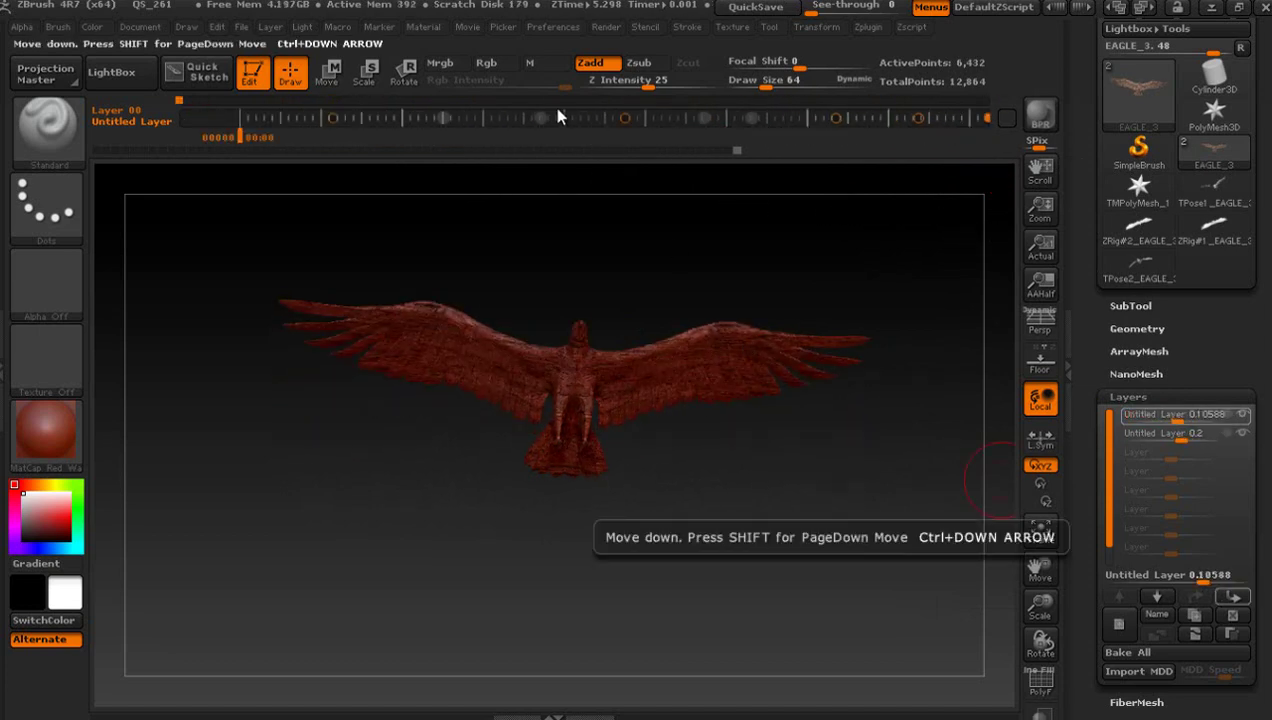
Step: Record a movie while dragging the Timeline marker across the flapping animation, reaching 301 frames
{"action": "left_click", "coordinate": [477, 28]}
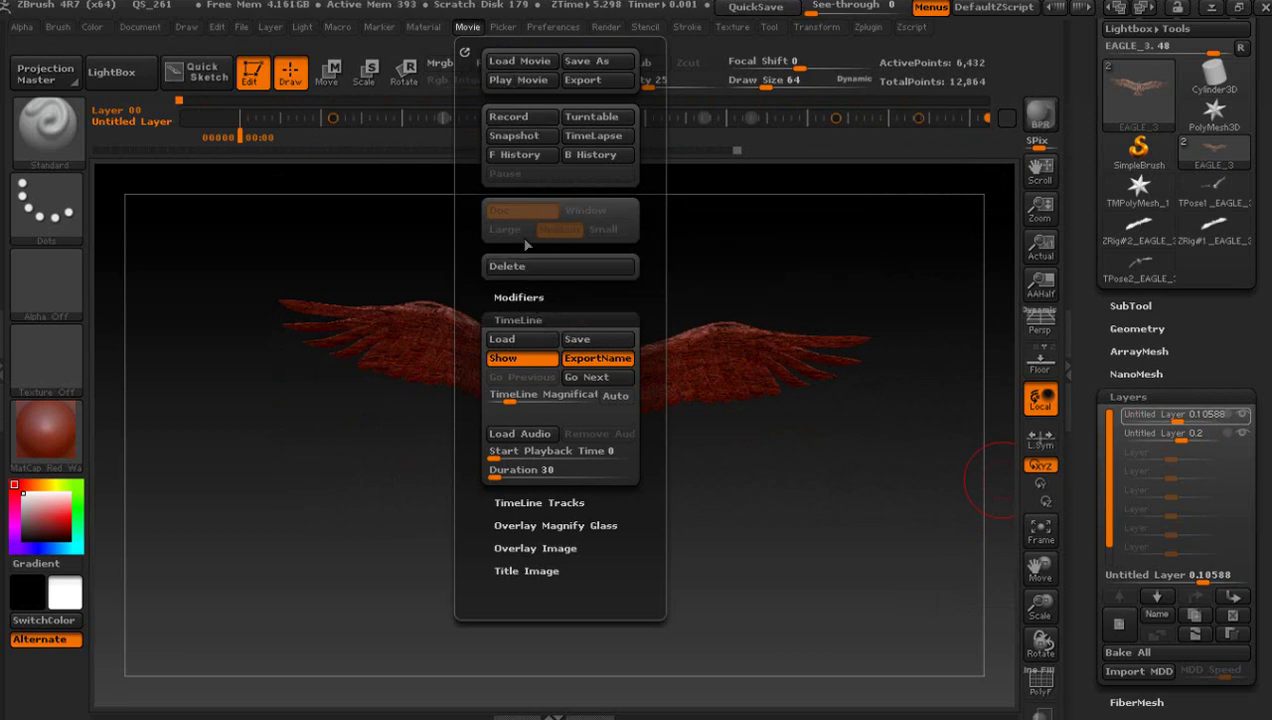
{"action": "left_click", "coordinate": [523, 116]}
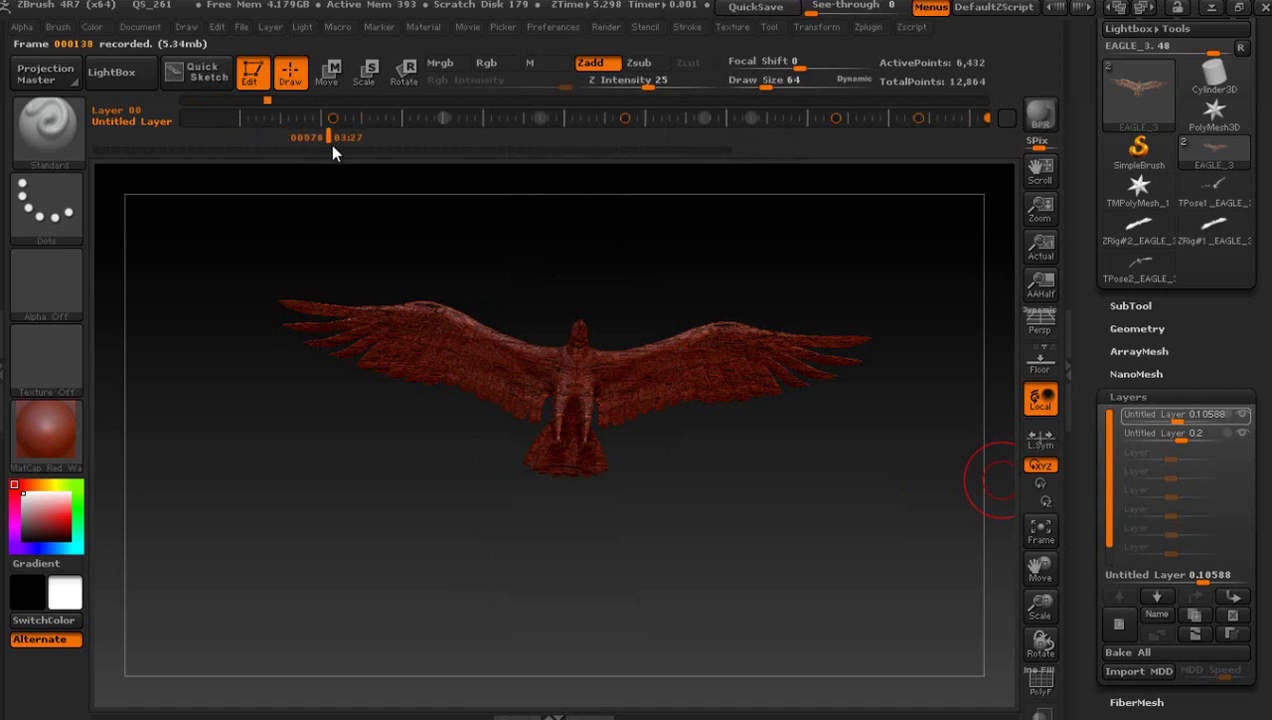
{"action": "mouse_move", "coordinate": [332, 145]}
{"action": "left_mouse_down"}
{"action": "mouse_move", "coordinate": [621, 208]}
{"action": "mouse_move", "coordinate": [968, 246]}
{"action": "left_mouse_up"}
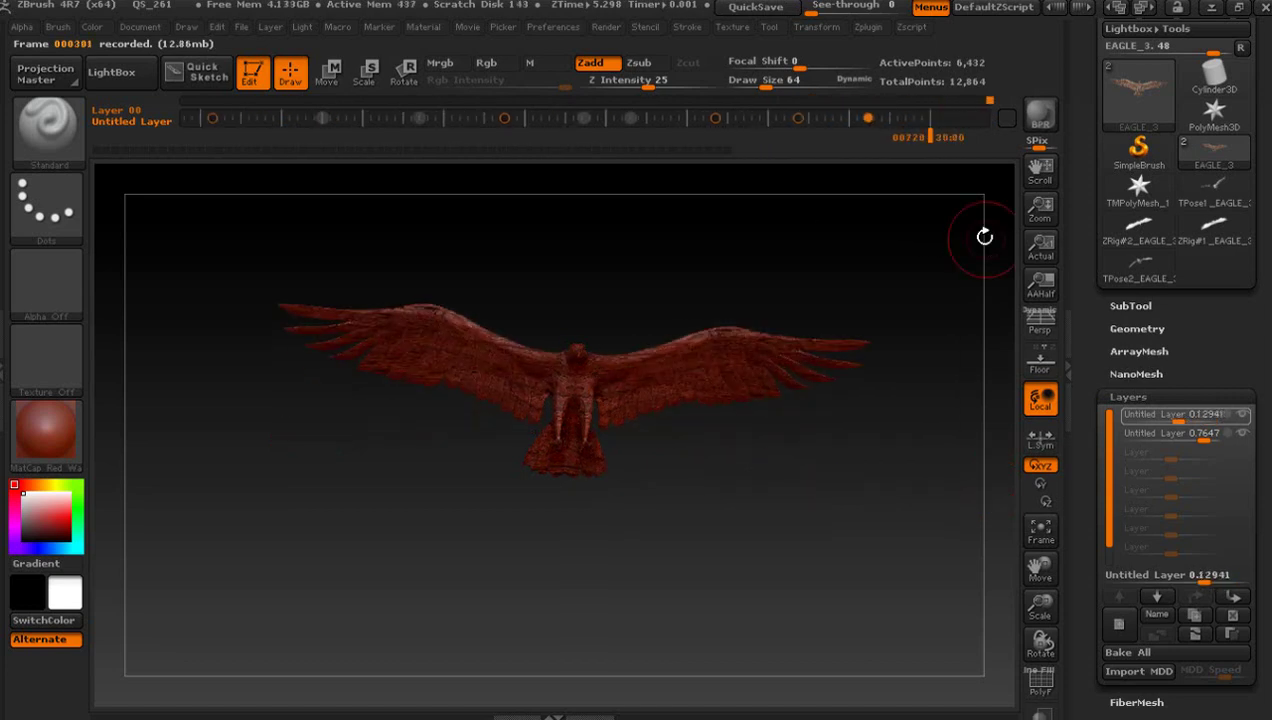
Step: Pause recording, preview the movie, and export it as ZBrush Movie.mpg, replacing the older file
{"action": "left_click", "coordinate": [470, 28]}
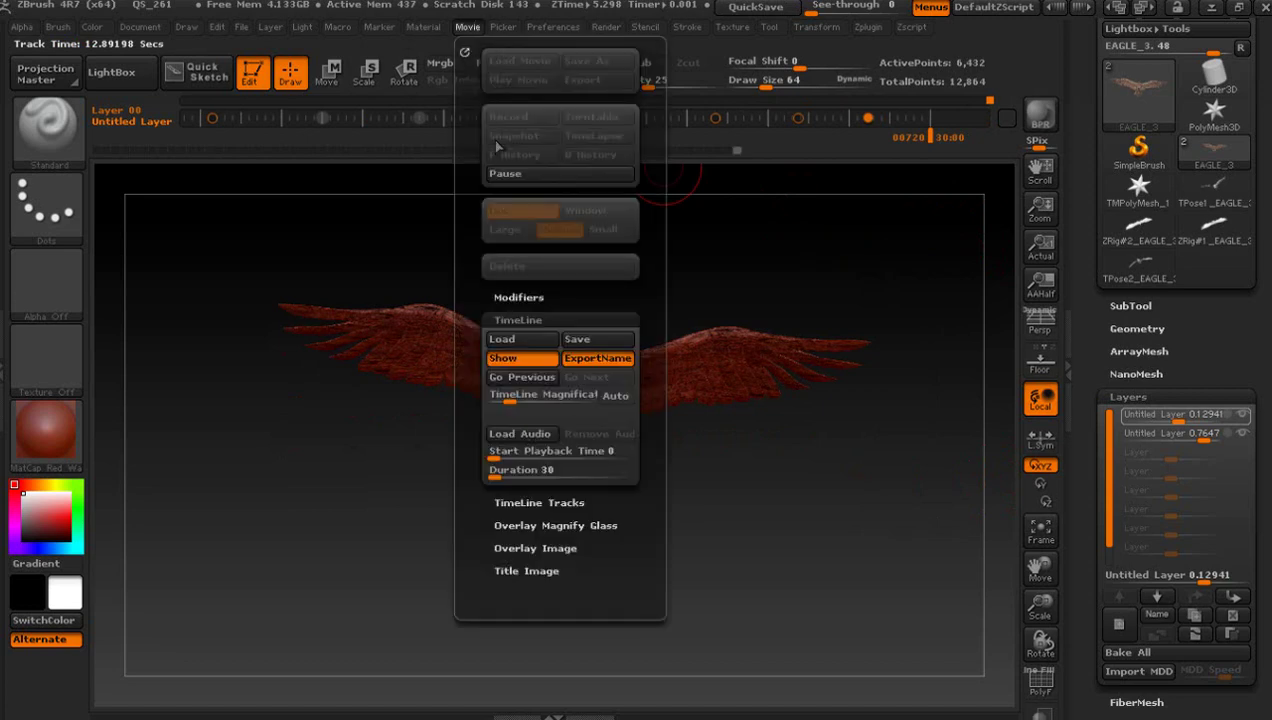
{"action": "left_click", "coordinate": [505, 176]}
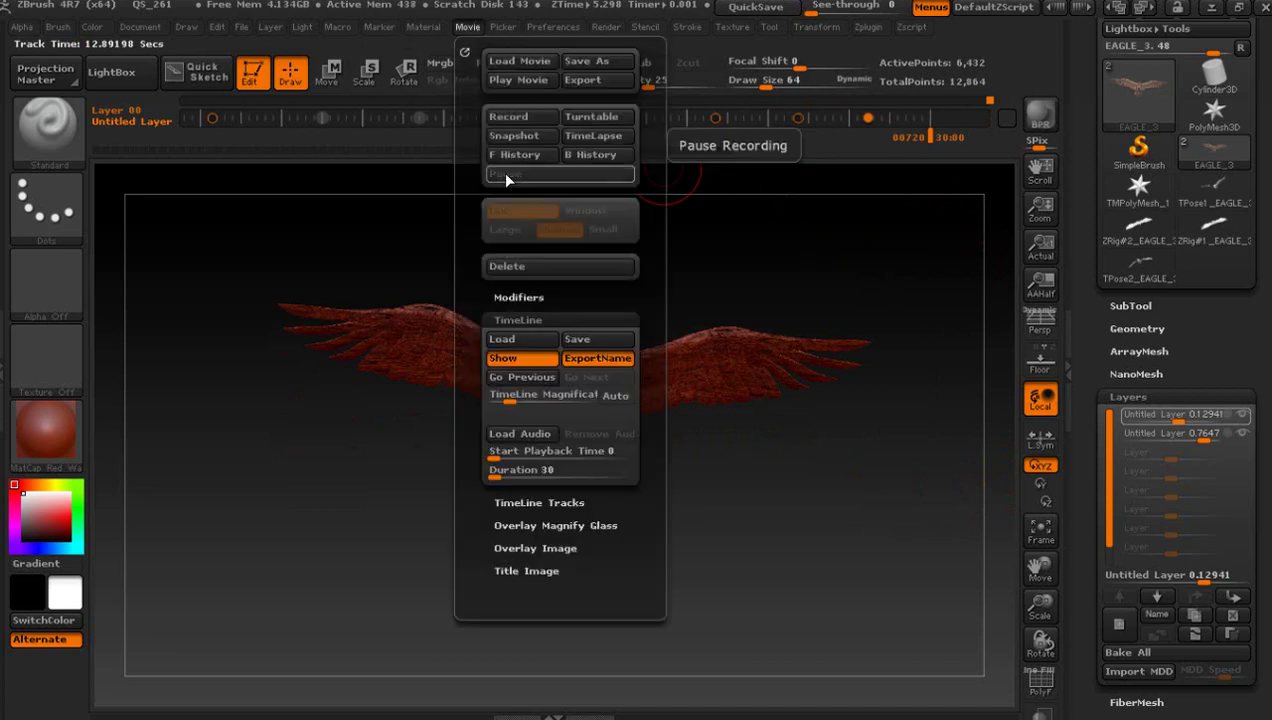
{"action": "left_click", "coordinate": [507, 80]}
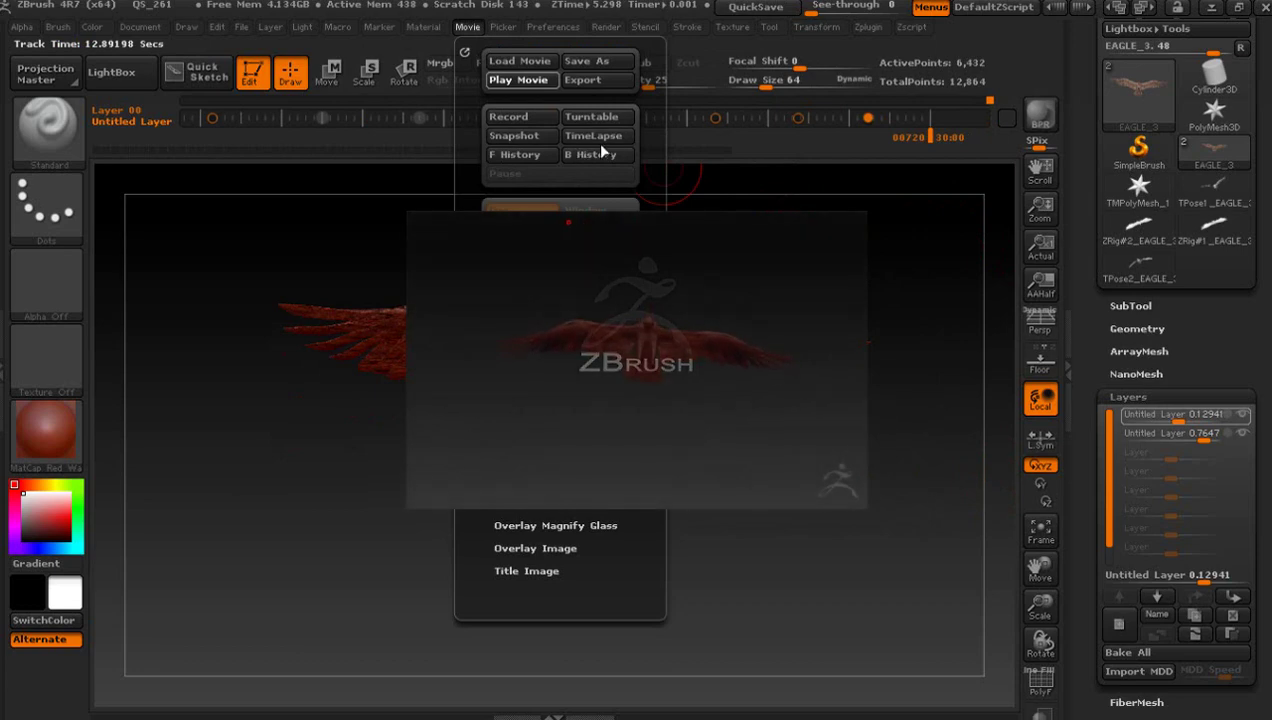
{"action": "left_click", "coordinate": [601, 81]}
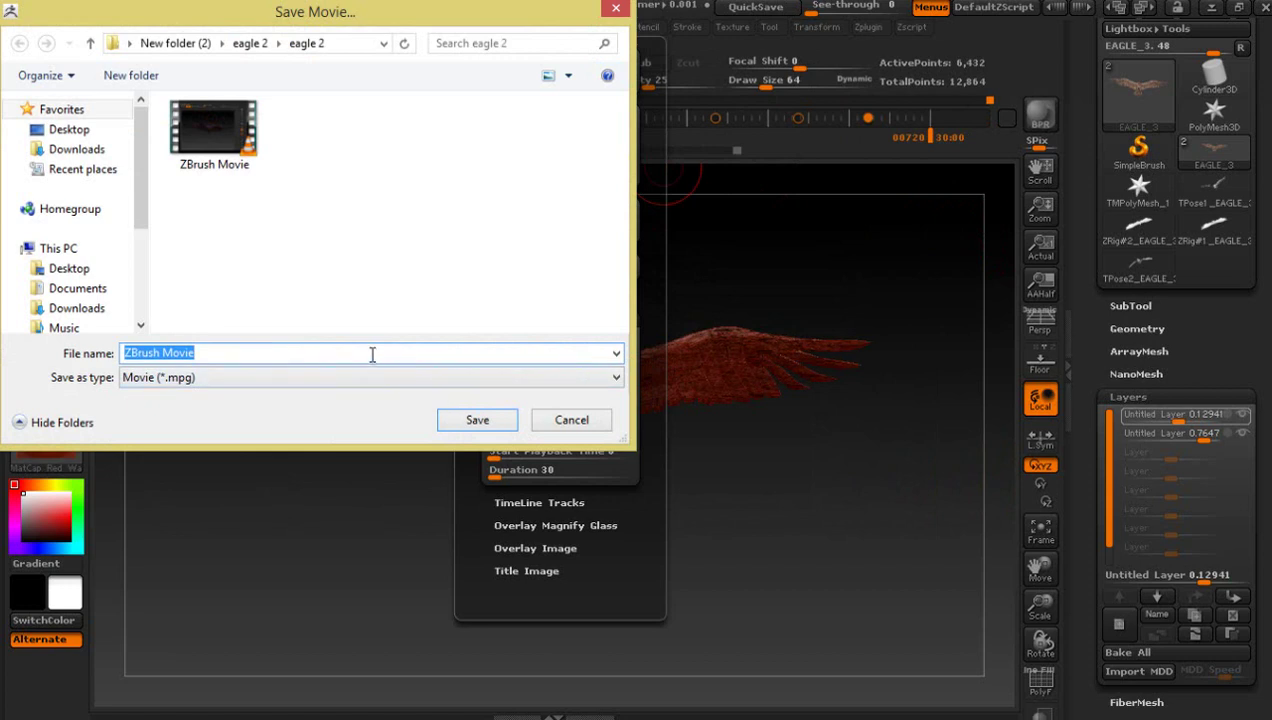
{"action": "left_click", "coordinate": [488, 425]}
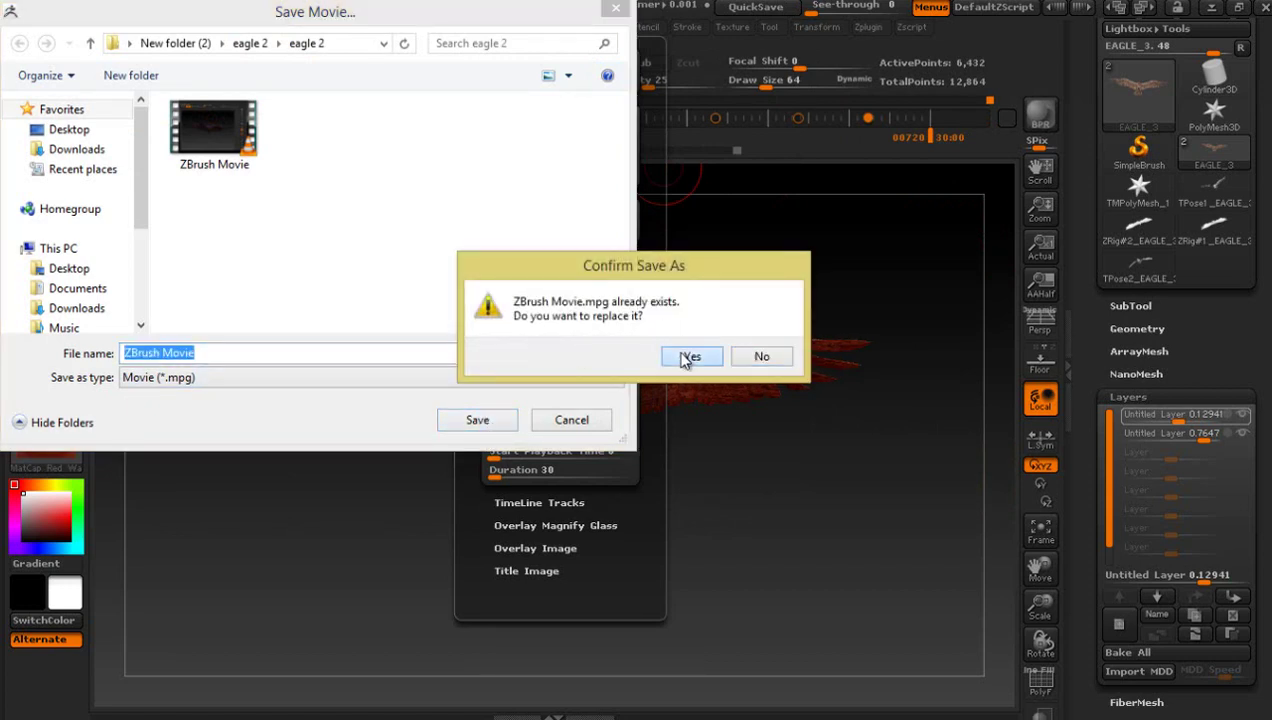
{"action": "left_click", "coordinate": [690, 355]}
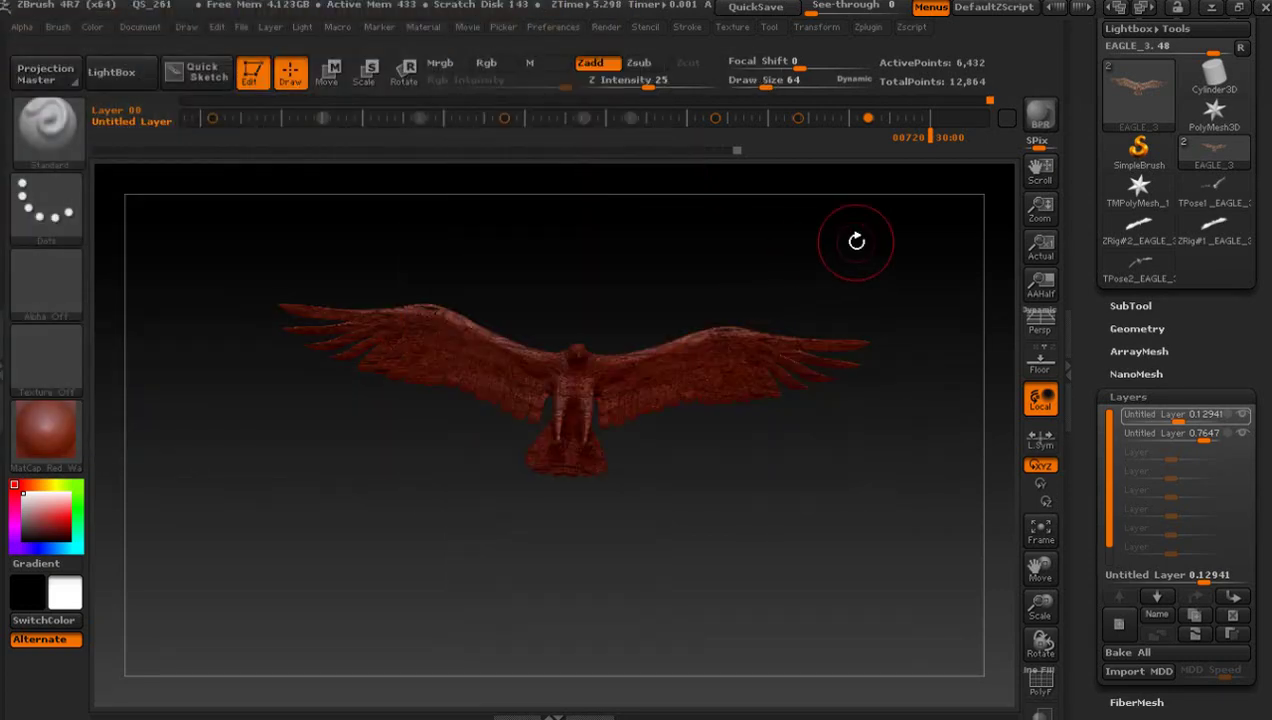
Step: Minimize ZBrush and open ZBrush Movie.mpg from the eagle 2 folder in VLC
{"action": "left_click", "coordinate": [1213, 10]}
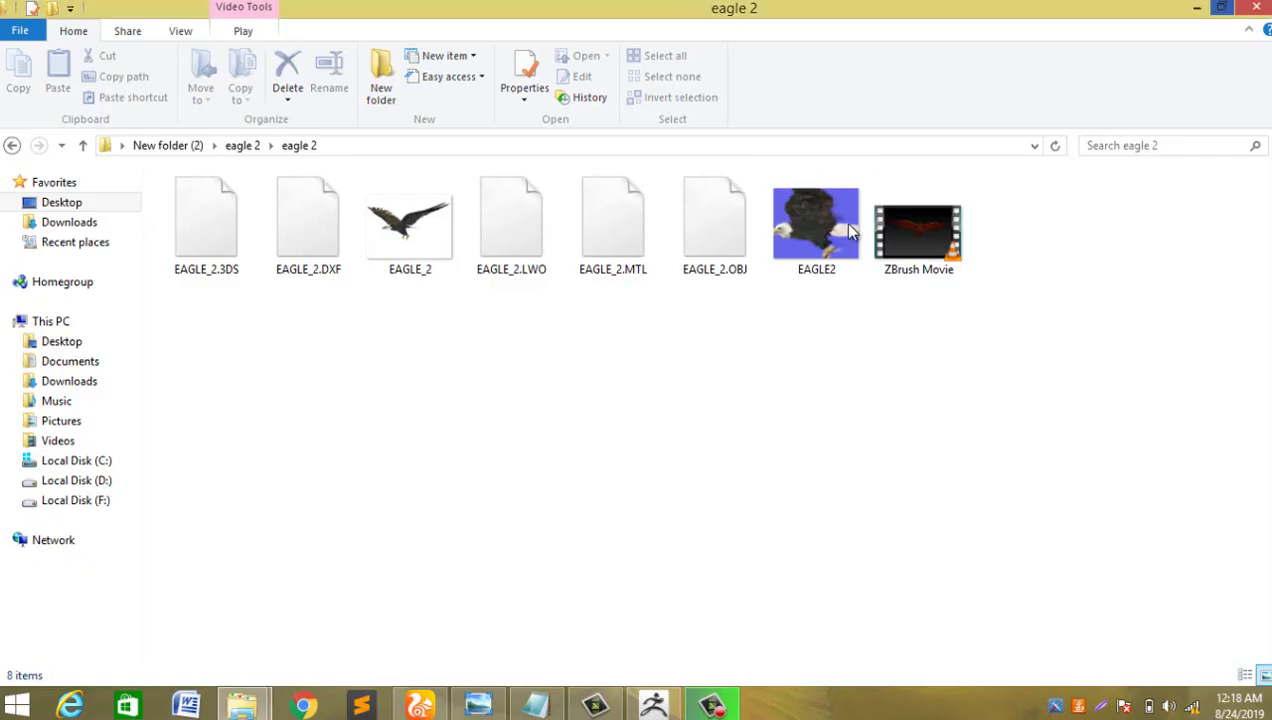
{"action": "left_click", "coordinate": [910, 250]}
{"action": "double_click", "coordinate": [910, 250]}
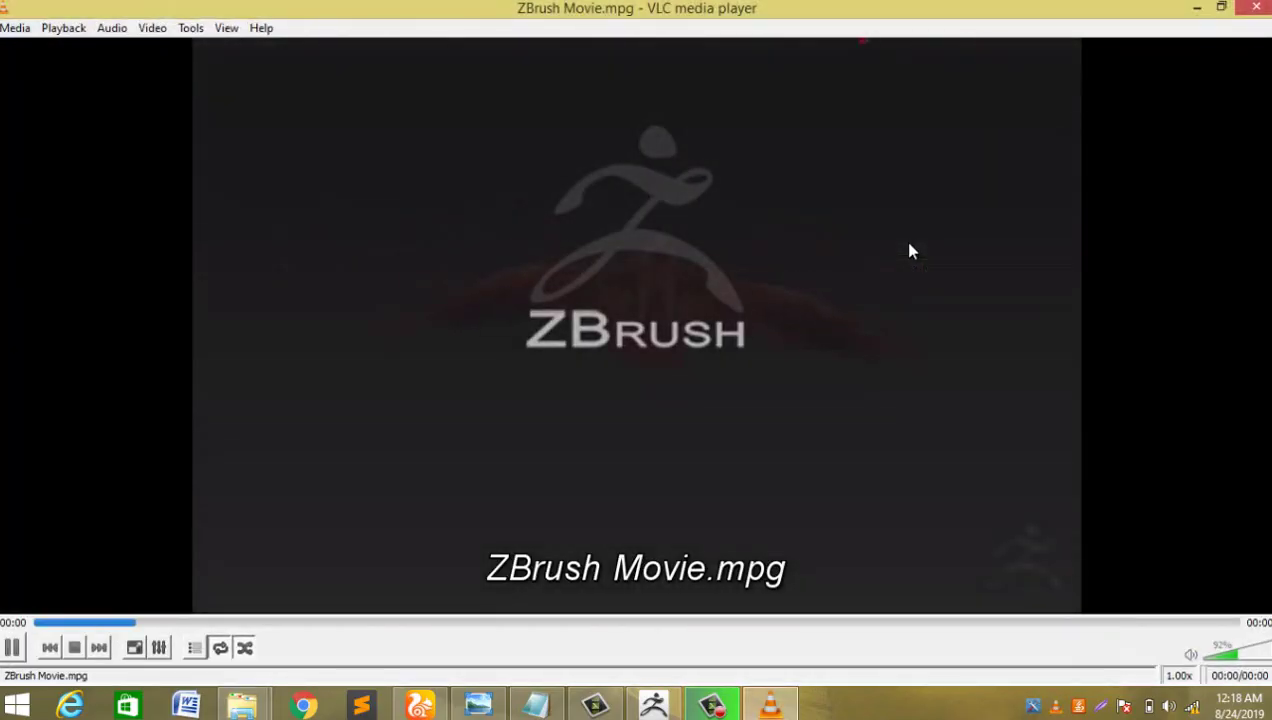